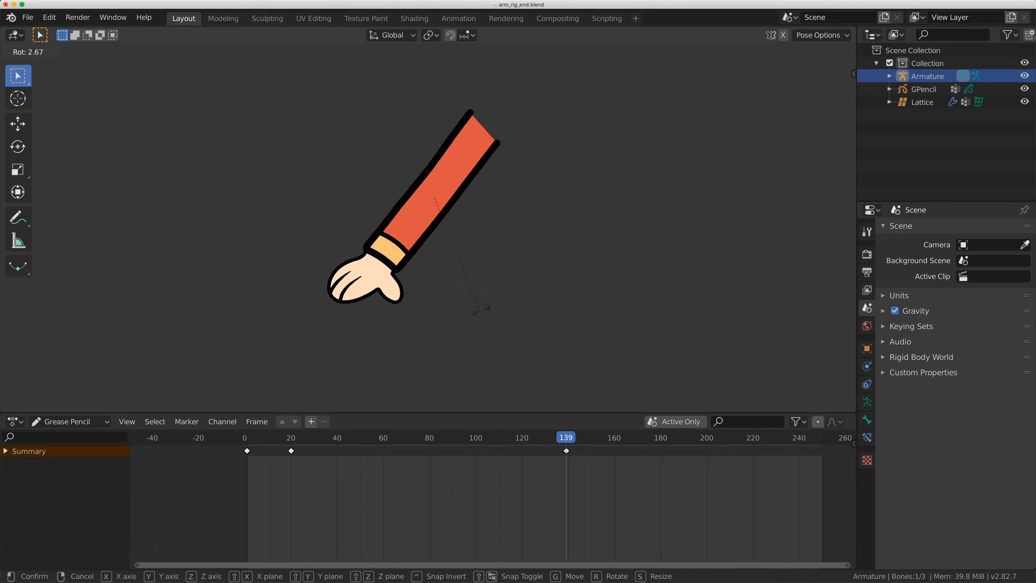
Rotate the forearm bone, turn on the viewport overlays, and rotate the bone further to bend the finished arm rig
{"action": "left_click", "coordinate": [515, 301]}
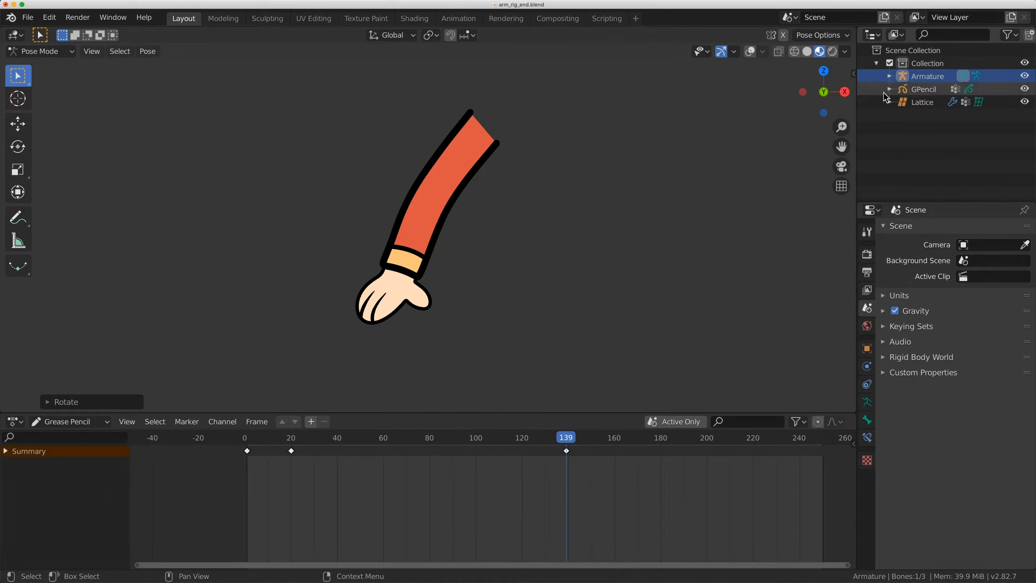
{"action": "left_click", "coordinate": [750, 51]}
{"action": "mouse_move", "coordinate": [525, 198]}
{"action": "middle_mouse_down", "text": "shift"}
{"action": "mouse_move", "coordinate": [530, 184]}
{"action": "mouse_move", "coordinate": [507, 199]}
{"action": "middle_mouse_up", "text": "shift"}
{"action": "scroll", "coordinate": [539, 204], "scroll_direction": "up", "scroll_amount": 1}
{"action": "key", "text": "r"}
{"action": "left_click", "coordinate": [559, 194]}
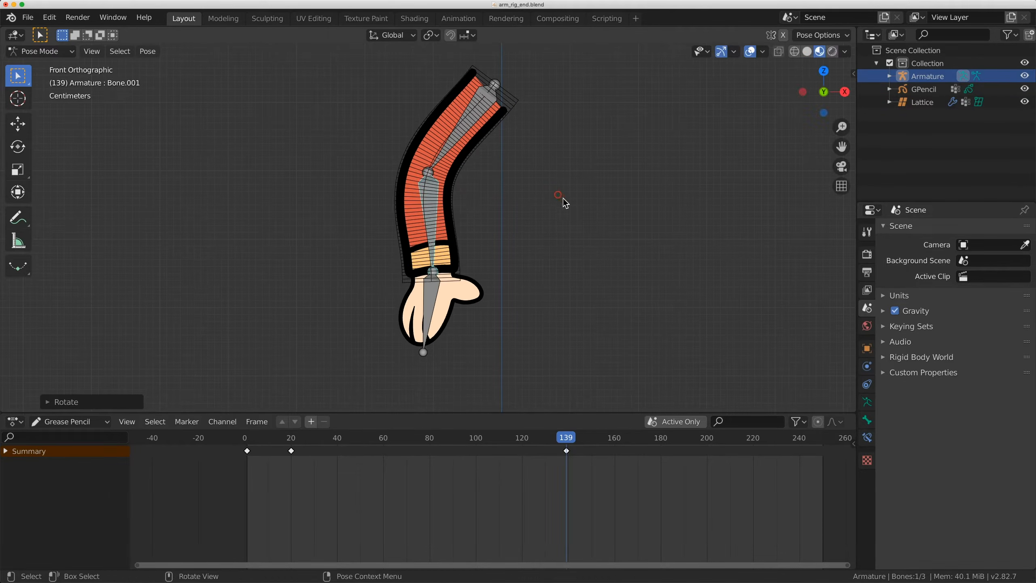
Set the armature's viewport display type to B-Bone
{"action": "left_click", "coordinate": [867, 402]}
{"action": "left_click", "coordinate": [981, 426]}
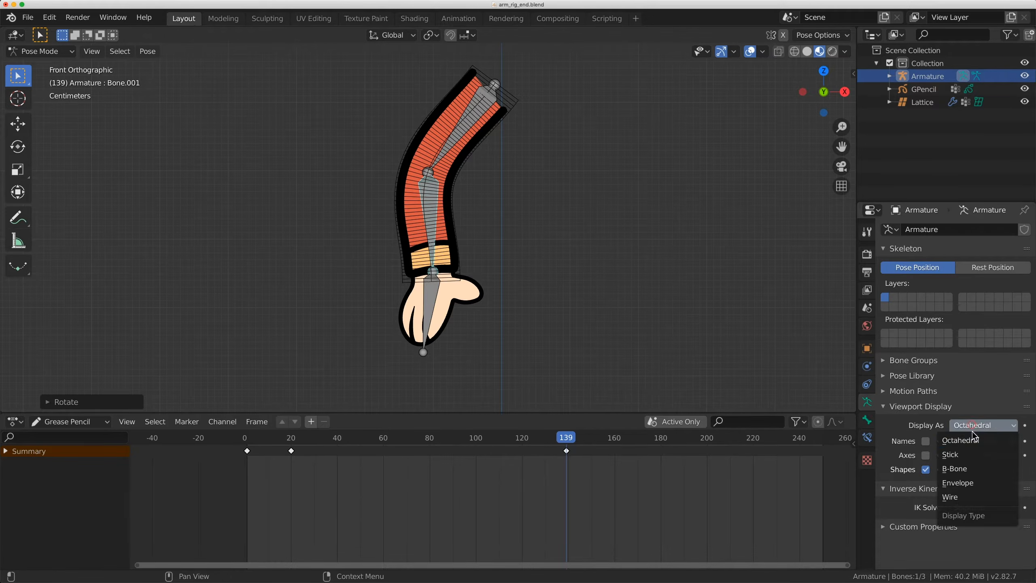
{"action": "left_click", "coordinate": [971, 470]}
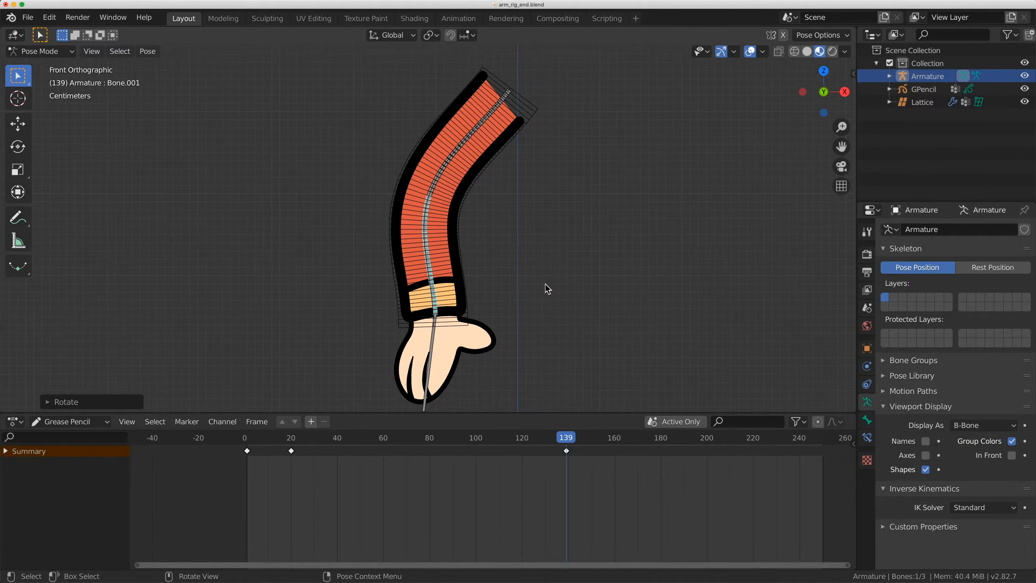
Rotate the forearm bone to curl the arm upward, and rotate it partly back down to test the bend
{"action": "key", "text": "r"}
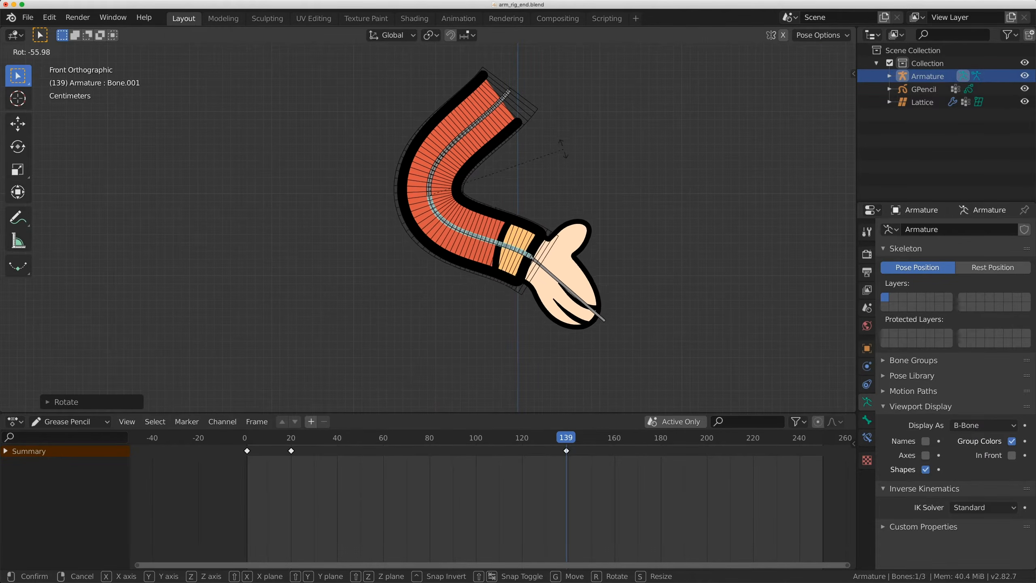
{"action": "left_click", "coordinate": [558, 130]}
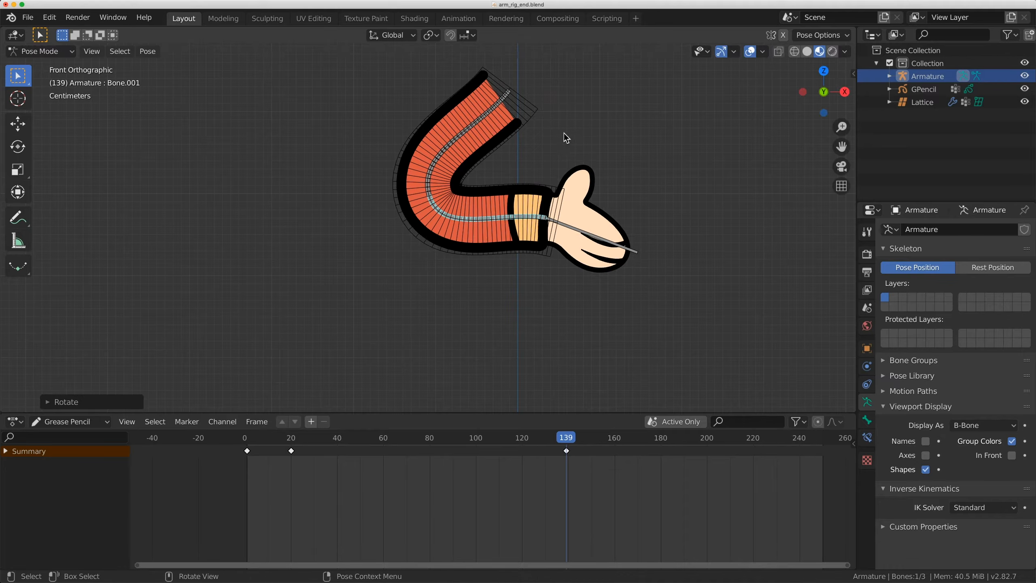
{"action": "scroll", "coordinate": [563, 143], "scroll_direction": "up", "scroll_amount": 4}
{"action": "key", "text": "r"}
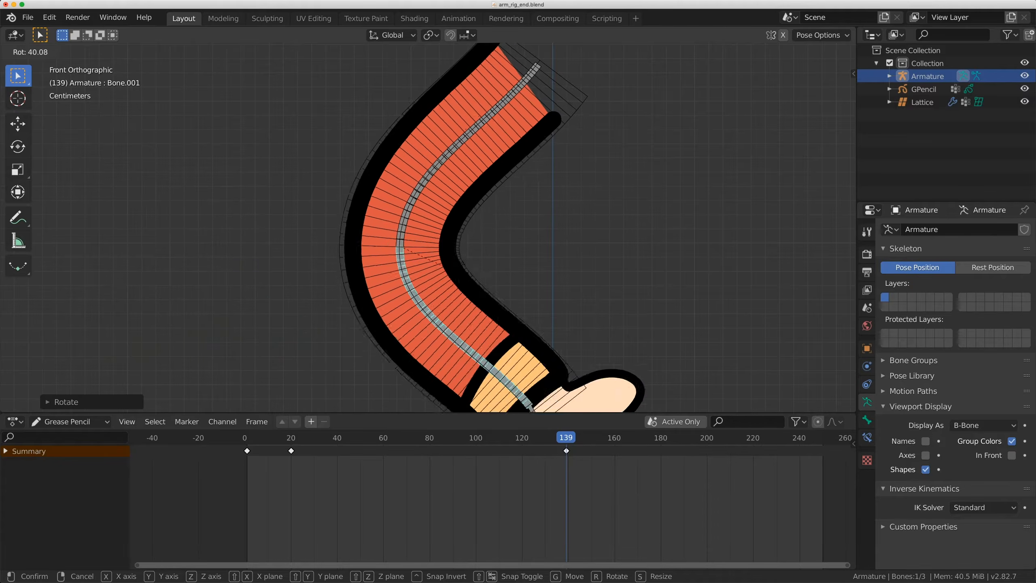
{"action": "left_click", "coordinate": [472, 248]}
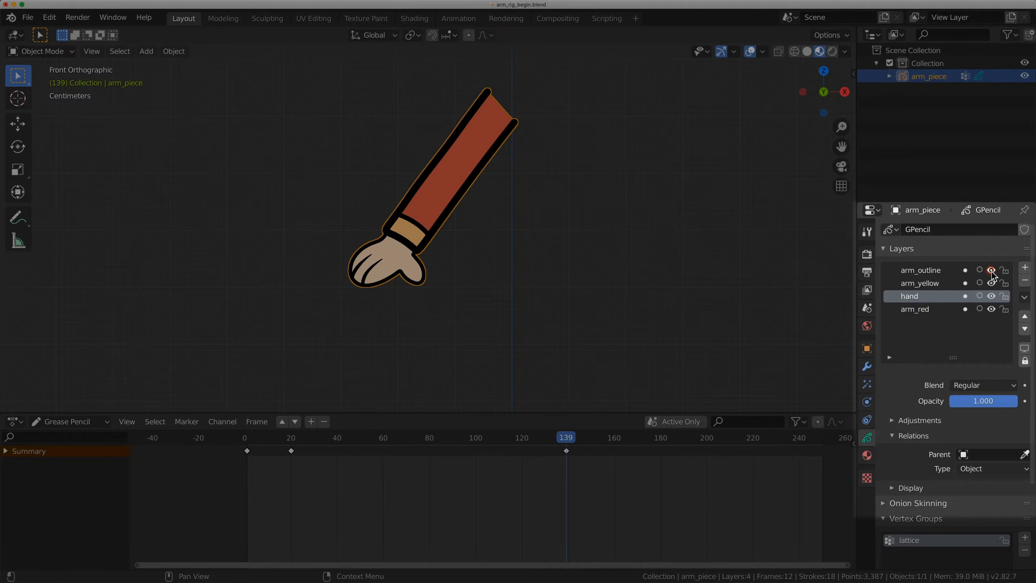
Hide and show the arm_yellow, hand and arm_red layers in turn to see what each contains
{"action": "left_click", "coordinate": [992, 283]}
{"action": "left_click", "coordinate": [992, 283]}
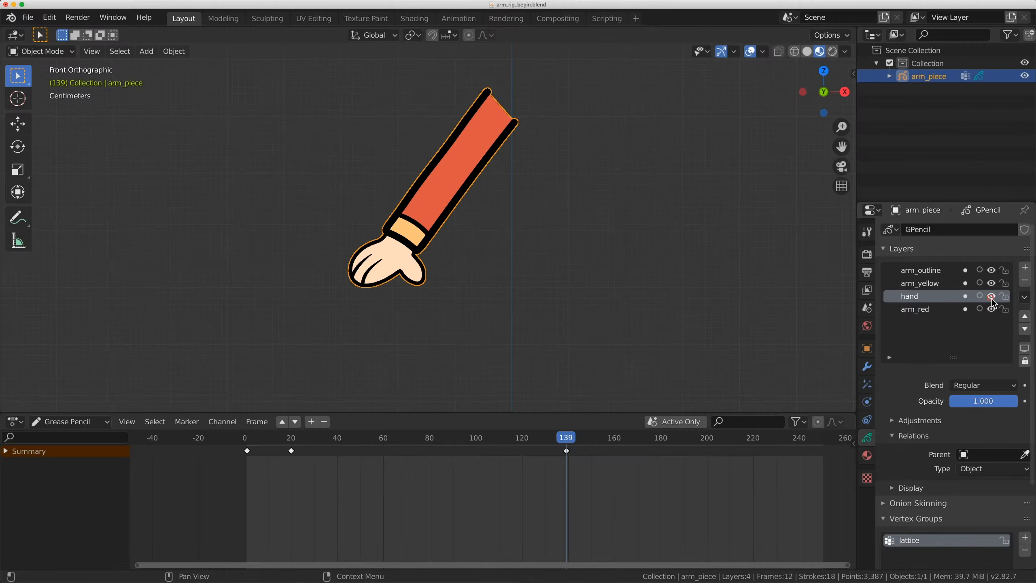
{"action": "left_click", "coordinate": [992, 296]}
{"action": "left_click", "coordinate": [992, 295]}
{"action": "left_click", "coordinate": [992, 309]}
{"action": "left_click", "coordinate": [992, 309]}
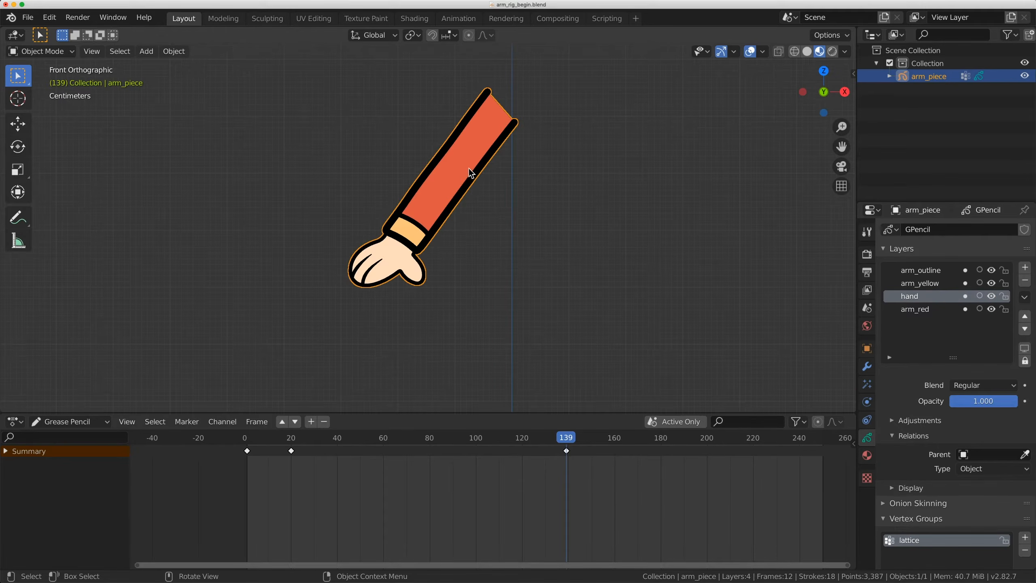
Add a lattice object to the scene
{"action": "scroll", "coordinate": [495, 276], "scroll_direction": "down", "scroll_amount": 4}
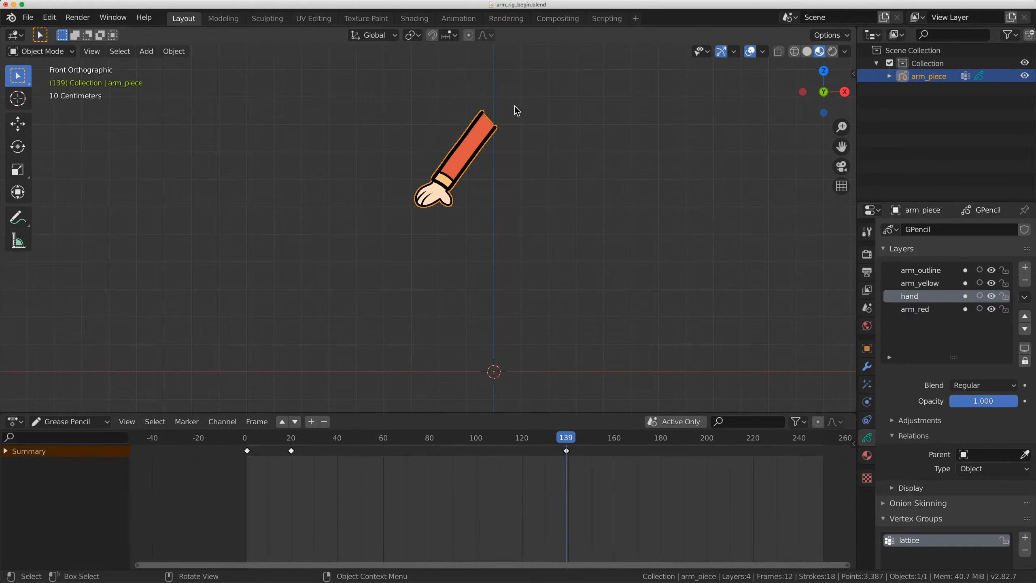
{"action": "key", "text": "shift+a"}
{"action": "mouse_move", "coordinate": [449, 280]}
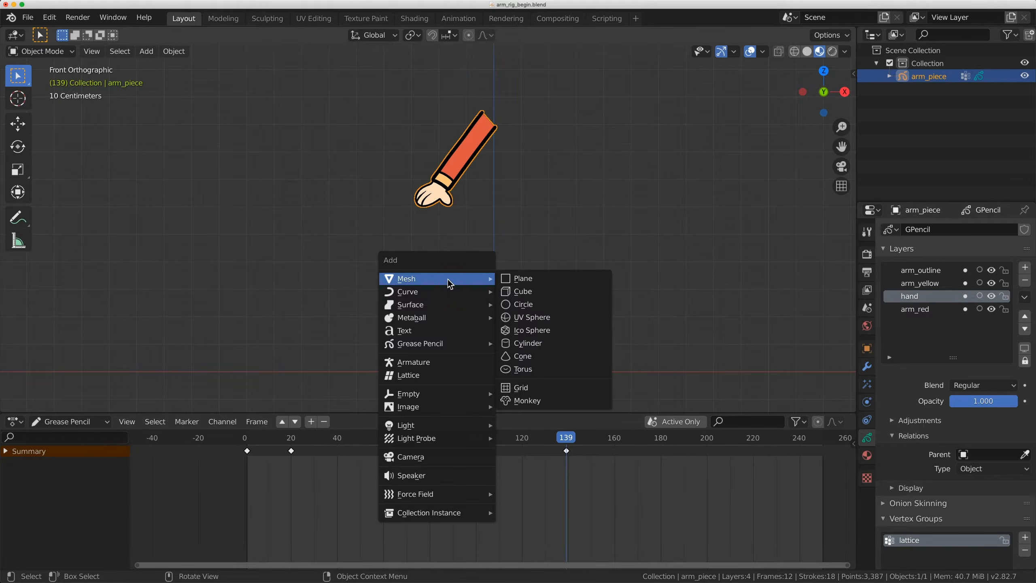
{"action": "left_click", "coordinate": [446, 375]}
{"action": "scroll", "coordinate": [460, 342], "scroll_direction": "down", "scroll_amount": 2}
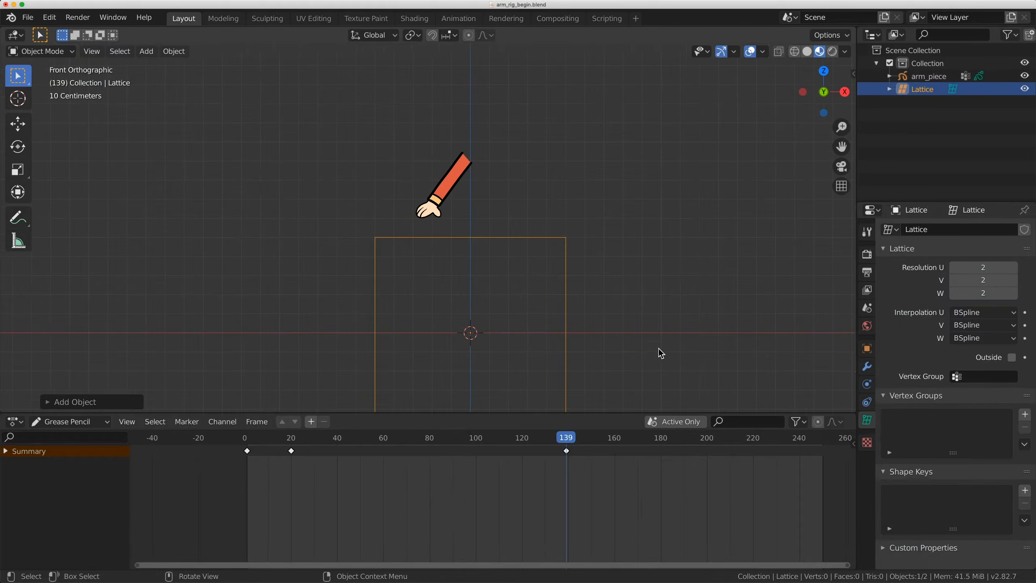
Display the lattice's transform values, scale it down to about 0.268 and move it over the arm's sleeve
{"action": "key", "text": "n"}
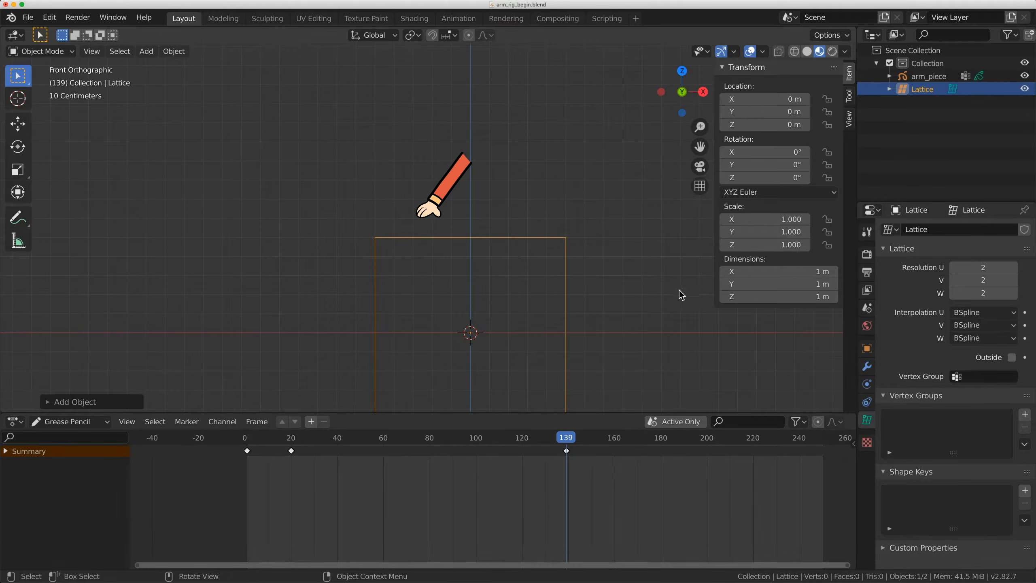
{"action": "key", "text": "s"}
{"action": "left_click", "coordinate": [528, 339]}
{"action": "key", "text": "g"}
{"action": "left_click", "coordinate": [503, 211]}
{"action": "scroll", "coordinate": [498, 255], "scroll_direction": "up", "scroll_amount": 2}
{"action": "scroll", "coordinate": [499, 255], "scroll_direction": "up", "scroll_amount": 3}
Rotate the lattice about 36.2° on Y to match the arm's angle and center it on the sleeve
{"action": "key", "text": "r"}
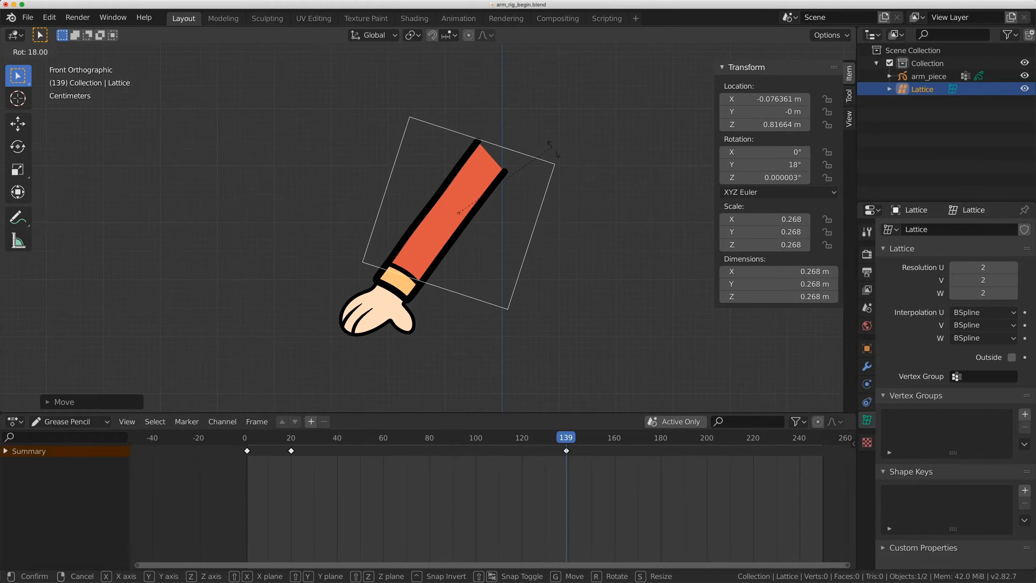
{"action": "left_click", "coordinate": [565, 185]}
{"action": "key", "text": "r"}
{"action": "left_click", "coordinate": [557, 172]}
{"action": "key", "text": "g"}
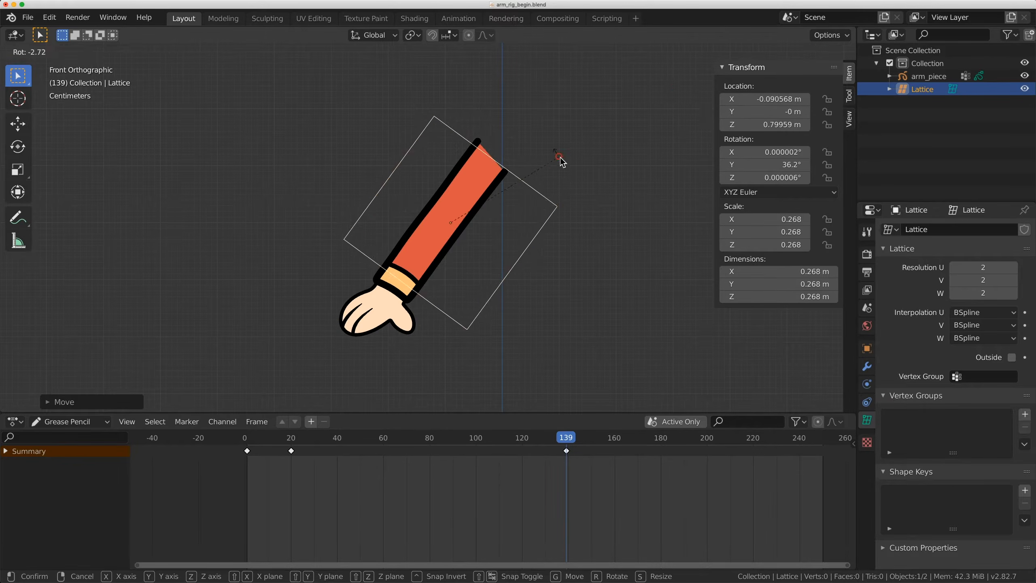
{"action": "left_click", "coordinate": [555, 159]}
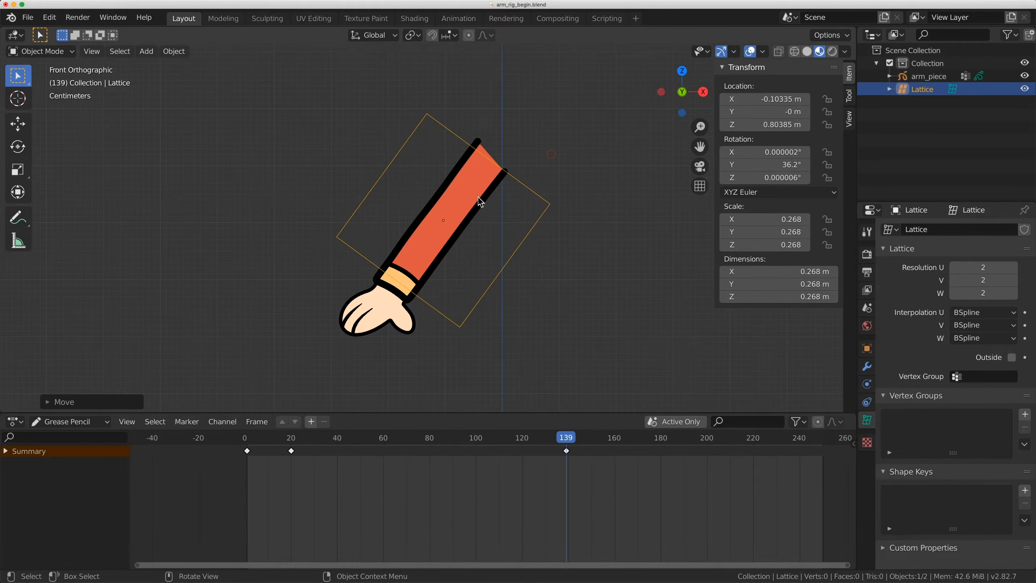
Scale the lattice along its local X axis to about 0.094 so it fits the sleeve's width
{"action": "scroll", "coordinate": [476, 202], "scroll_direction": "up", "scroll_amount": 2}
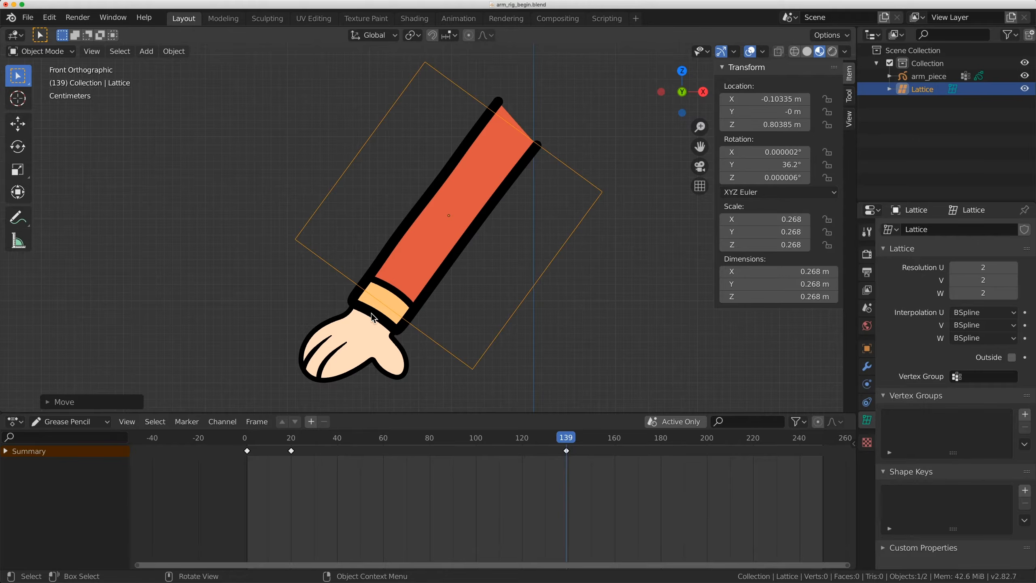
{"action": "key", "text": "s"}
{"action": "key", "text": "x"}
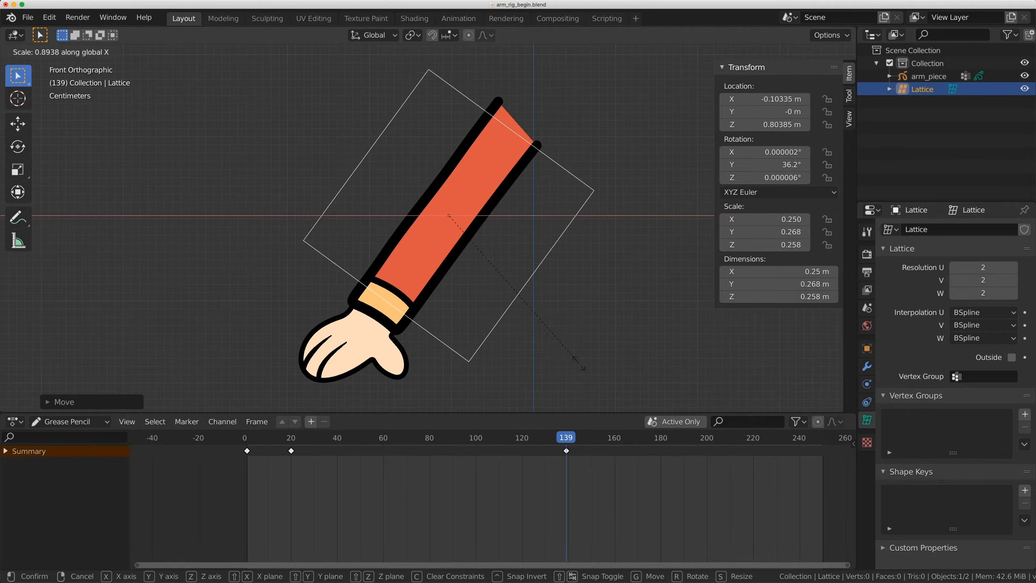
{"action": "key", "text": "y"}
{"action": "key", "text": "z"}
{"action": "key", "text": "z"}
{"action": "key", "text": "x"}
{"action": "key", "text": "x"}
{"action": "left_click", "coordinate": [468, 295]}
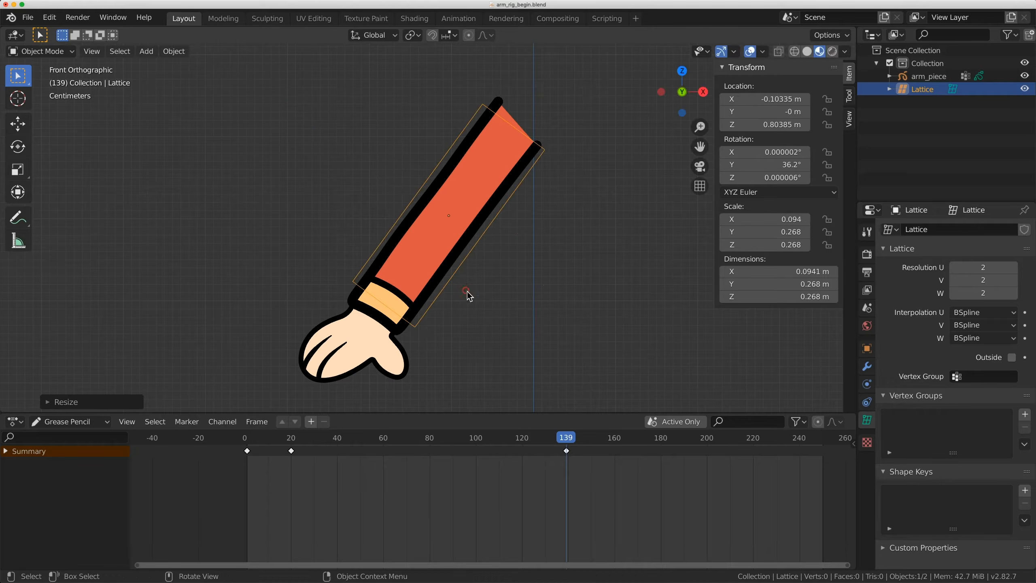
Stretch the lattice along its local Z axis to about 0.343 and nudge it to enclose the sleeve and cuff
{"action": "key", "text": "s"}
{"action": "key", "text": "z"}
{"action": "key", "text": "z"}
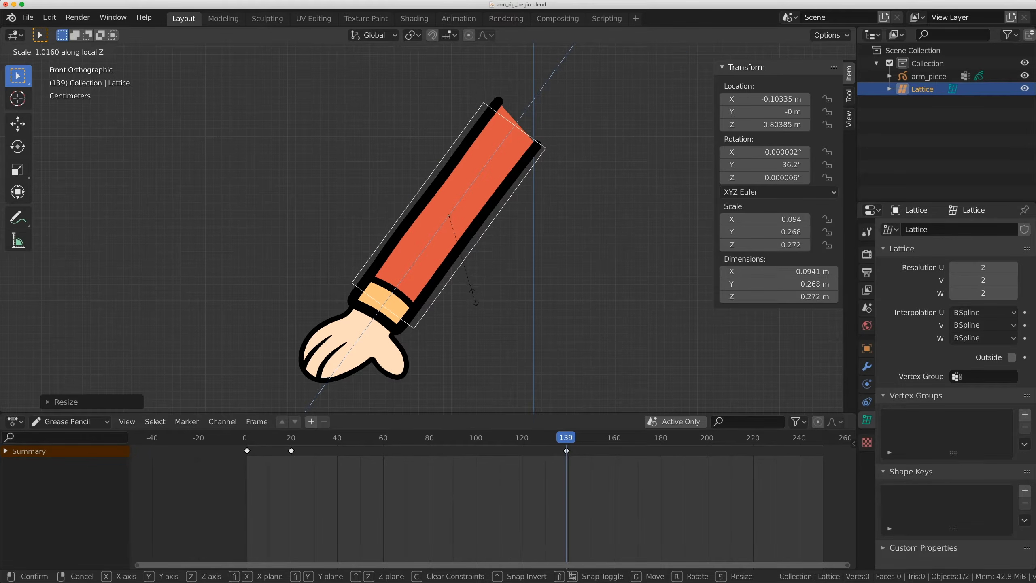
{"action": "left_click", "coordinate": [511, 276]}
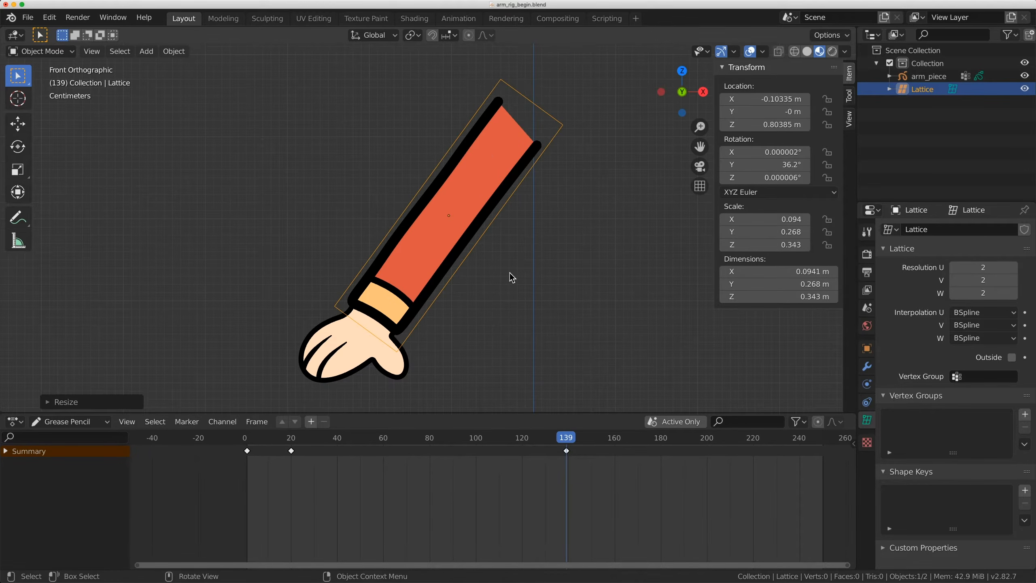
{"action": "key", "text": "g"}
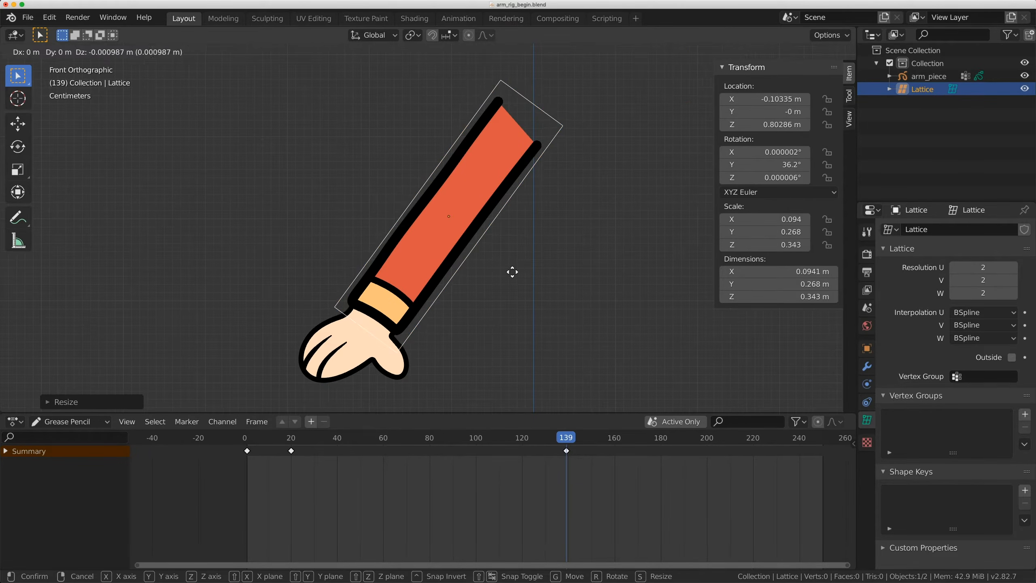
{"action": "left_click", "coordinate": [508, 268]}
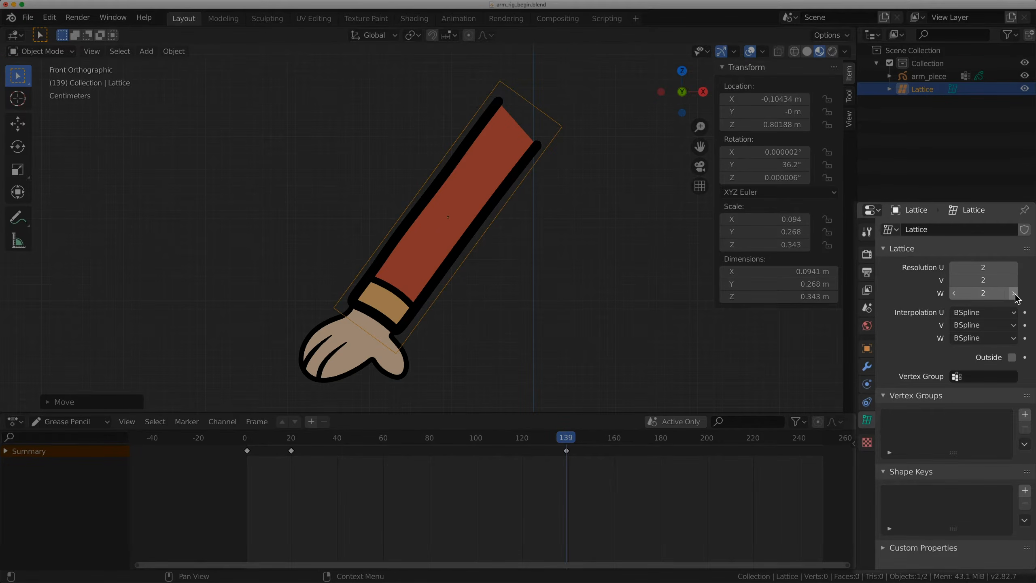
Set the lattice's W resolution to 64
{"action": "left_click_drag", "start_coordinate": [987, 293], "coordinate": [987, 296]}
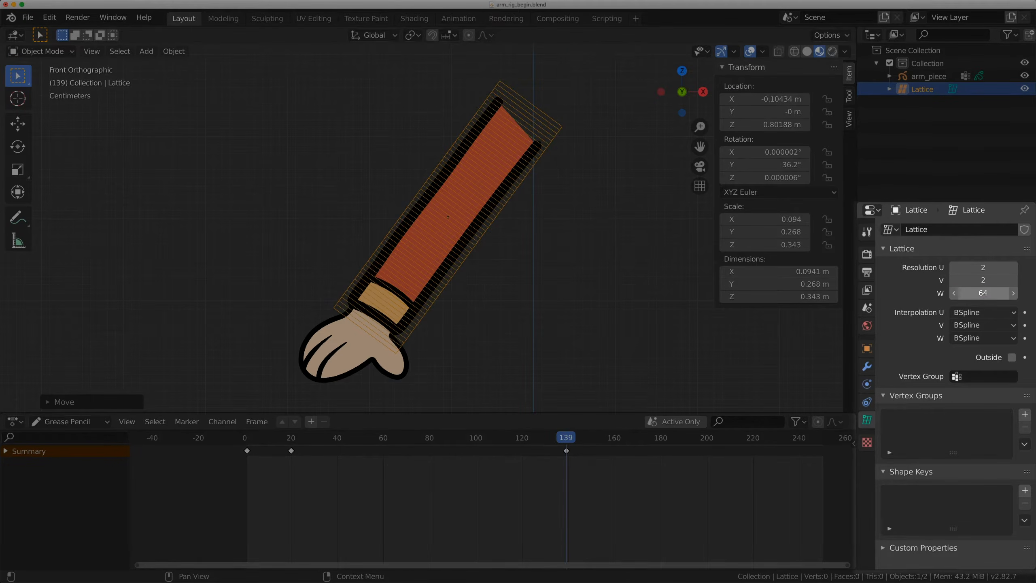
{"action": "left_click", "coordinate": [987, 295]}
{"action": "key", "text": "Return"}
{"action": "left_click_drag", "start_coordinate": [987, 296], "coordinate": [996, 296]}
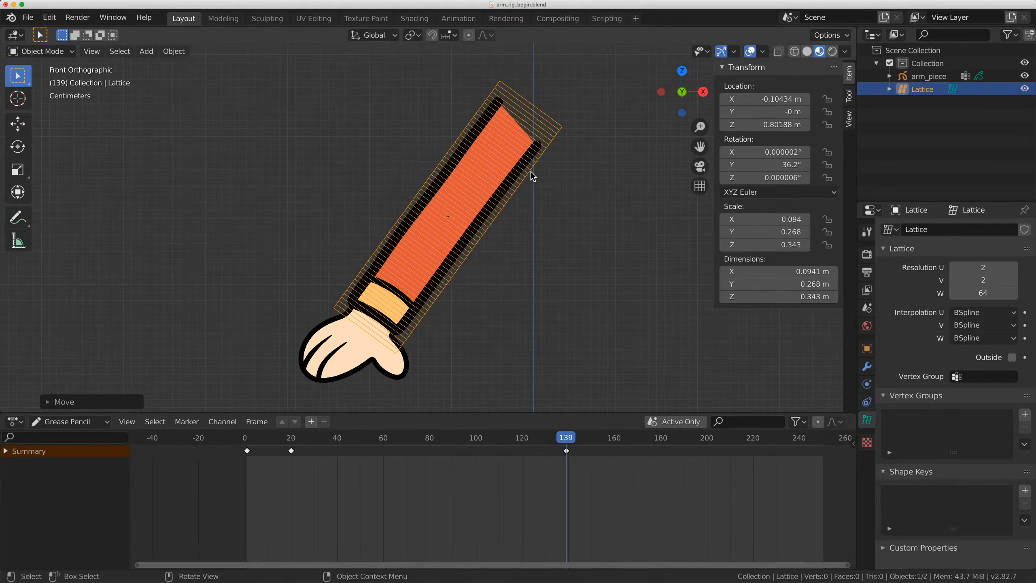
Add an armature object to the scene
{"action": "scroll", "coordinate": [530, 260], "scroll_direction": "down", "scroll_amount": 4}
{"action": "key", "text": "shift+a"}
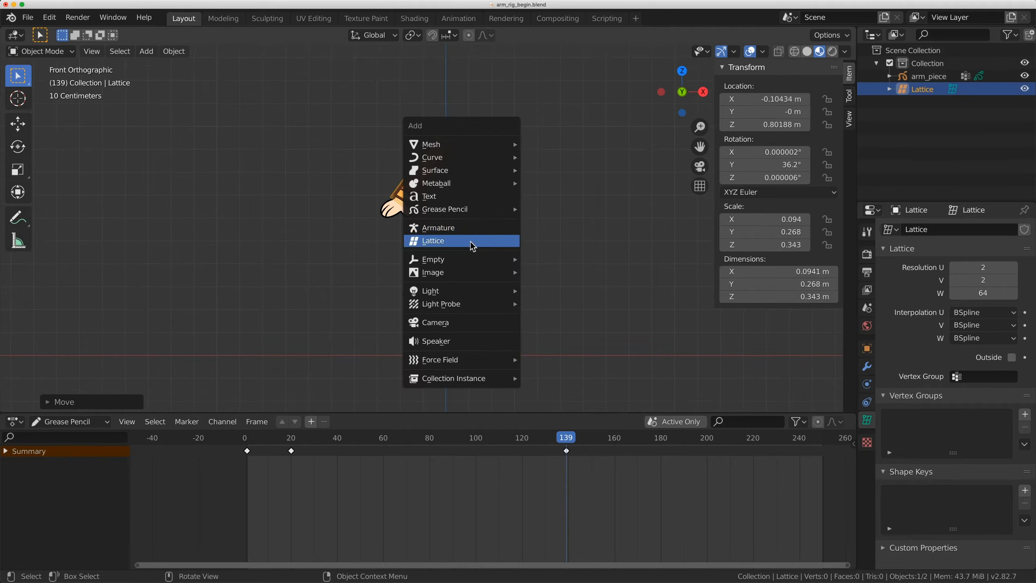
{"action": "left_click", "coordinate": [474, 231]}
{"action": "scroll", "coordinate": [455, 301], "scroll_direction": "up", "scroll_amount": 2}
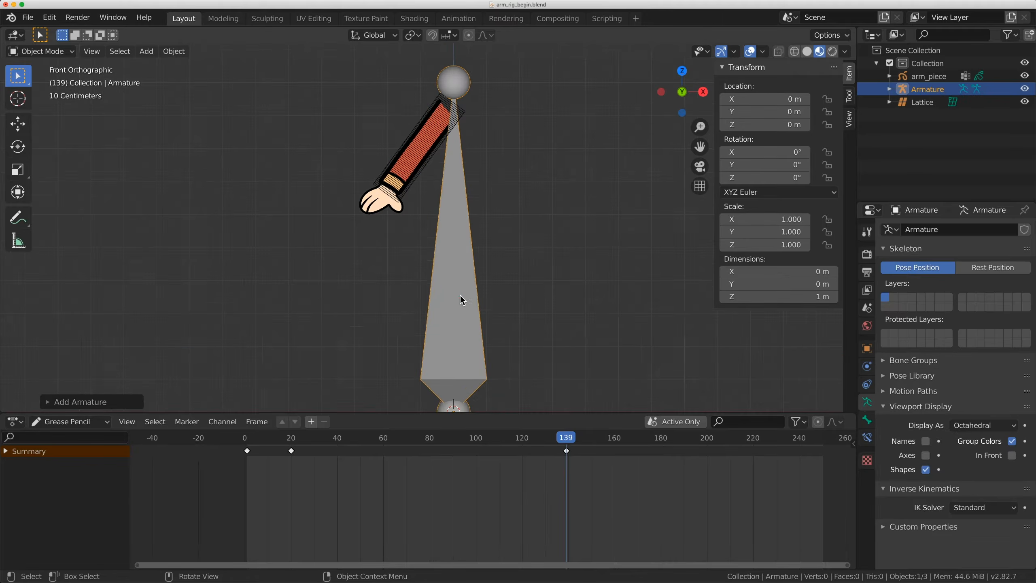
In Edit Mode, scale the bone down to about 0.42 m long and place its head at the arm's shoulder end
{"action": "key", "text": "Tab"}
{"action": "left_click", "coordinate": [482, 300]}
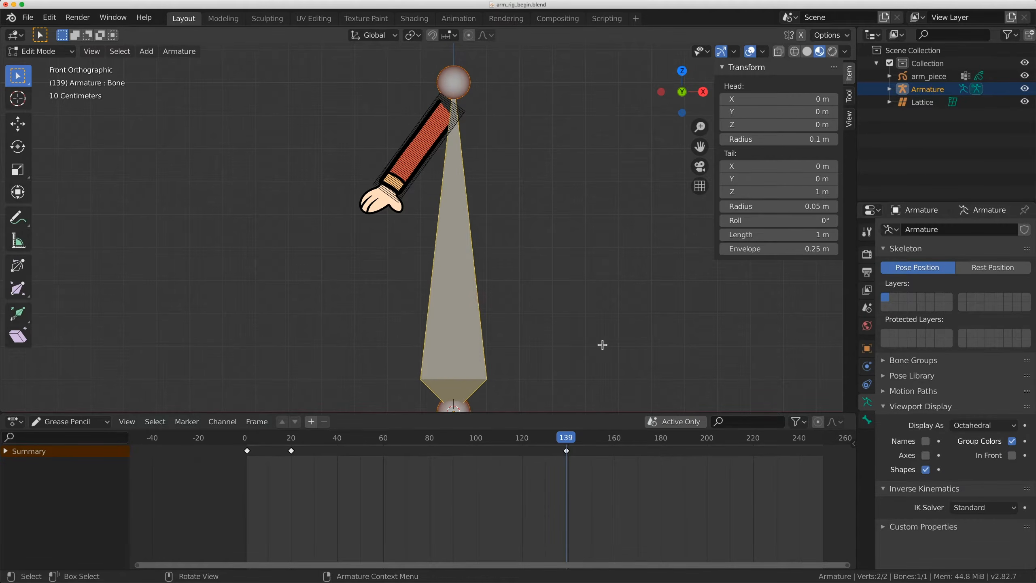
{"action": "key", "text": "s"}
{"action": "left_click", "coordinate": [497, 278]}
{"action": "key", "text": "g"}
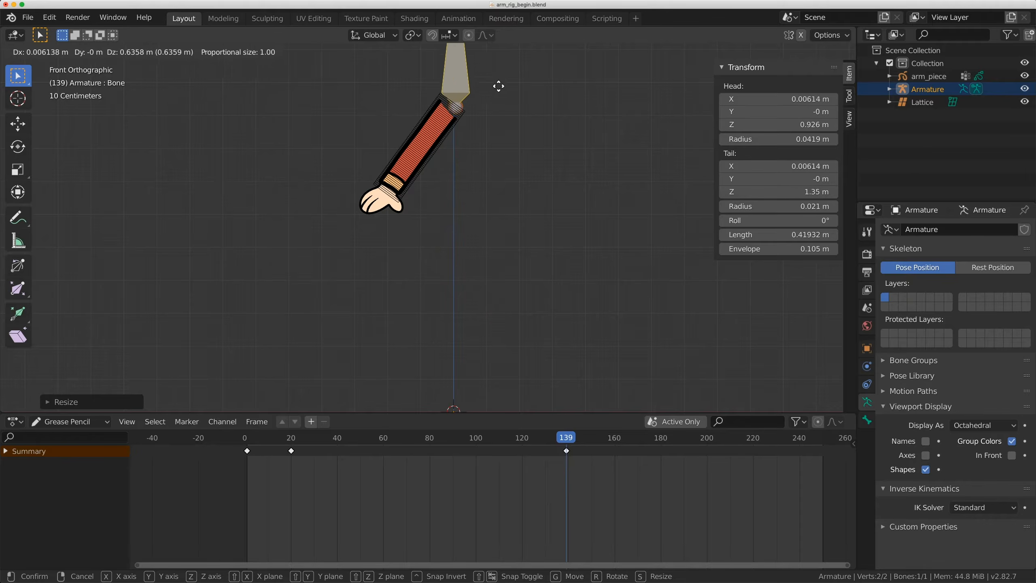
{"action": "left_click", "coordinate": [491, 95]}
Move the bone's tail to the middle of the sleeve, making an upper-arm bone about 0.148 m long
{"action": "middle_click_drag", "start_coordinate": [491, 98], "coordinate": [505, 235], "text": "shift"}
{"action": "left_click", "coordinate": [478, 99]}
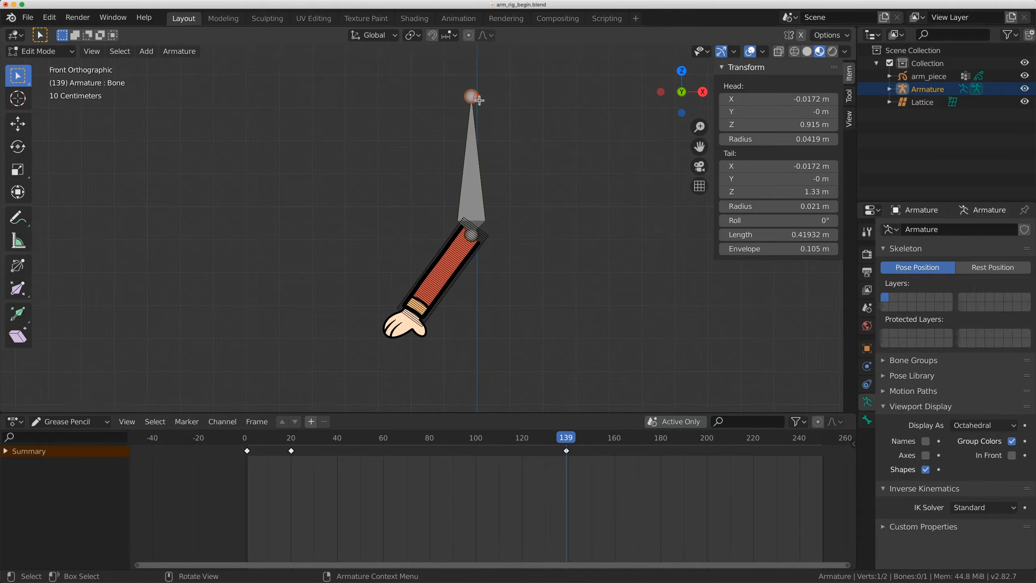
{"action": "key", "text": "g"}
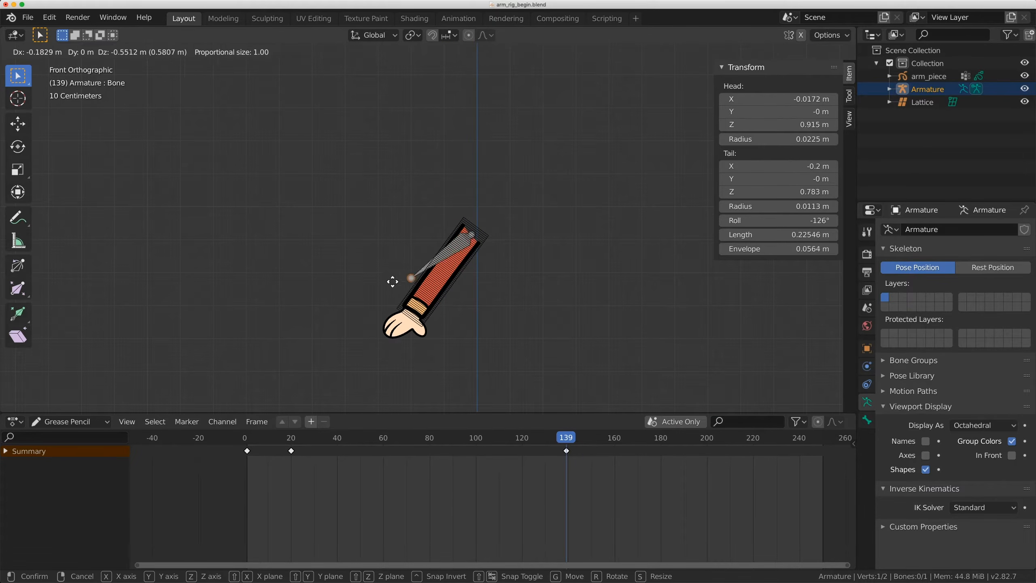
{"action": "left_click", "coordinate": [413, 272]}
Extrude a forearm bone about 0.143 m long from the elbow joint to the wrist
{"action": "scroll", "coordinate": [413, 272], "scroll_direction": "up", "scroll_amount": 6}
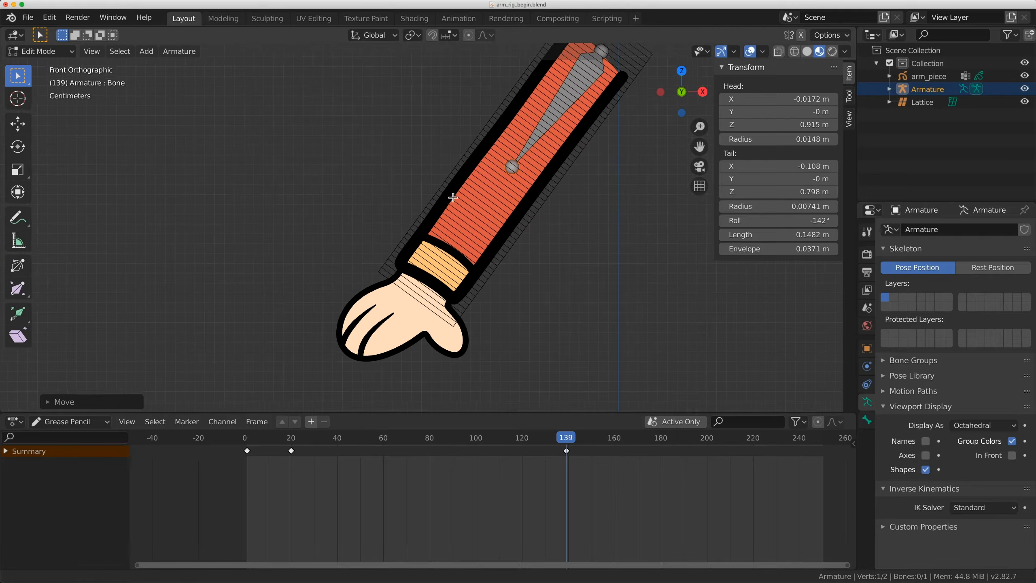
{"action": "key", "text": "e"}
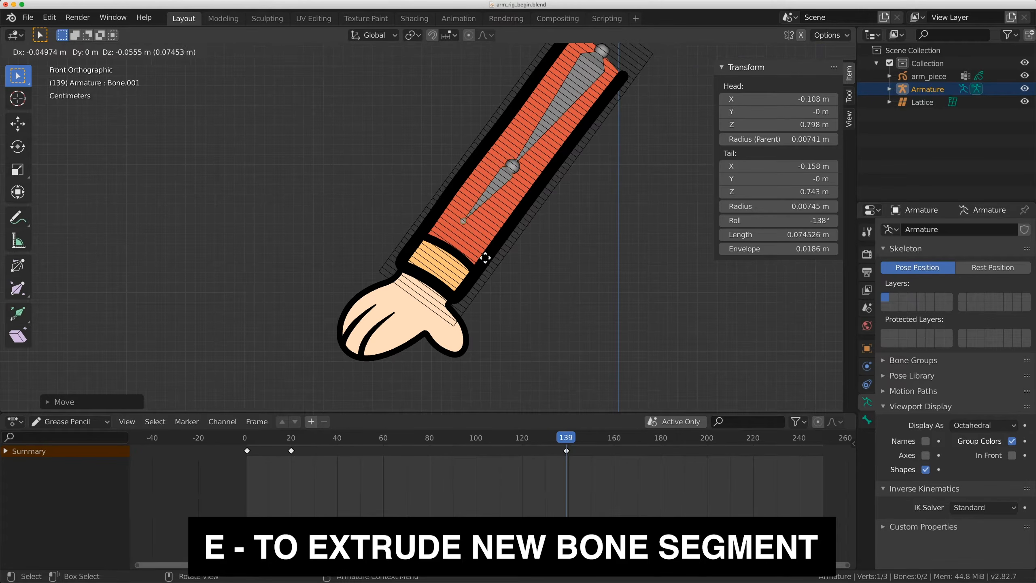
{"action": "left_click", "coordinate": [455, 313]}
{"action": "middle_click_drag", "start_coordinate": [456, 312], "coordinate": [484, 273], "text": "shift"}
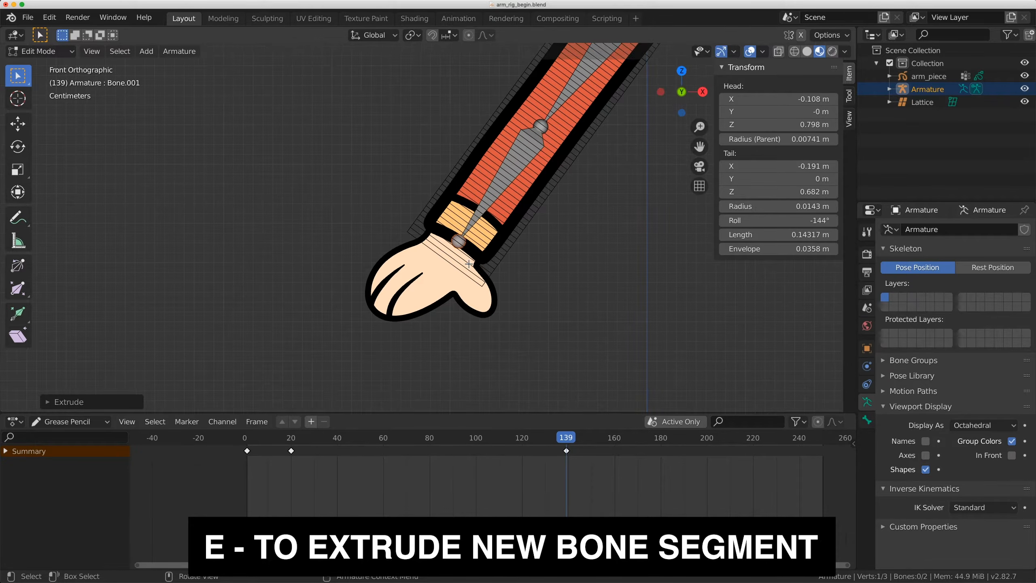
Extrude a hand bone about 0.103 m long from the wrist joint to the fingertips
{"action": "key", "text": "e"}
{"action": "left_click", "coordinate": [387, 325]}
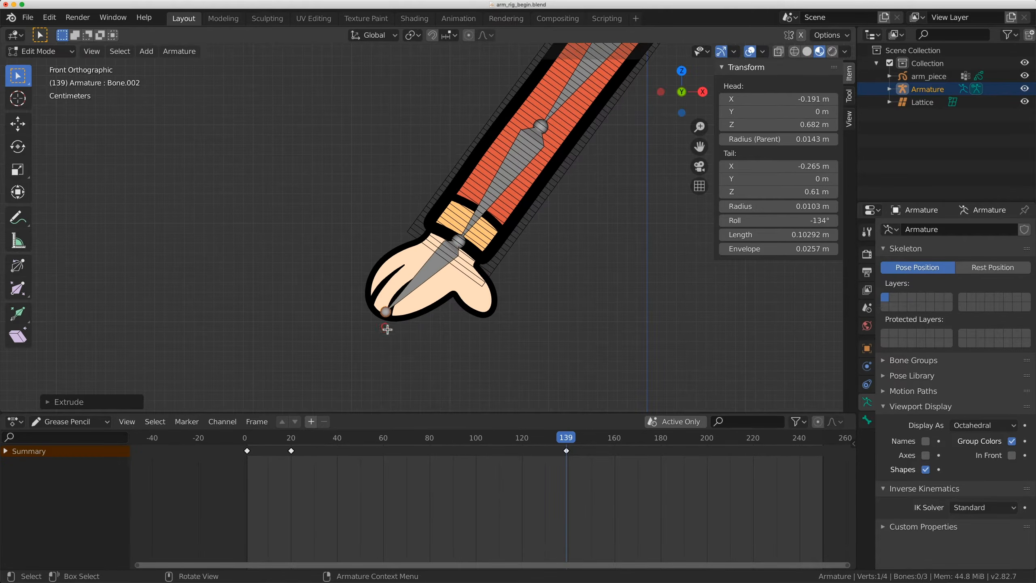
{"action": "scroll", "coordinate": [386, 326], "scroll_direction": "down", "scroll_amount": 2}
{"action": "scroll", "coordinate": [430, 211], "scroll_direction": "up", "scroll_amount": 1}
Nudge the elbow joint slightly, making the upper-arm bone about 0.15 m long, and return to Object Mode
{"action": "left_click", "coordinate": [442, 192]}
{"action": "key", "text": "g"}
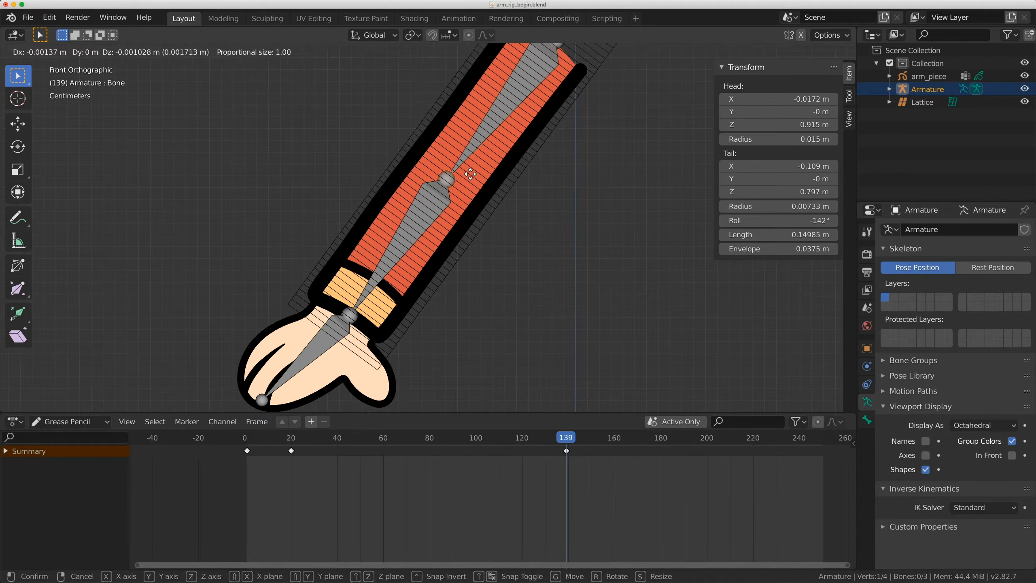
{"action": "left_click", "coordinate": [458, 198]}
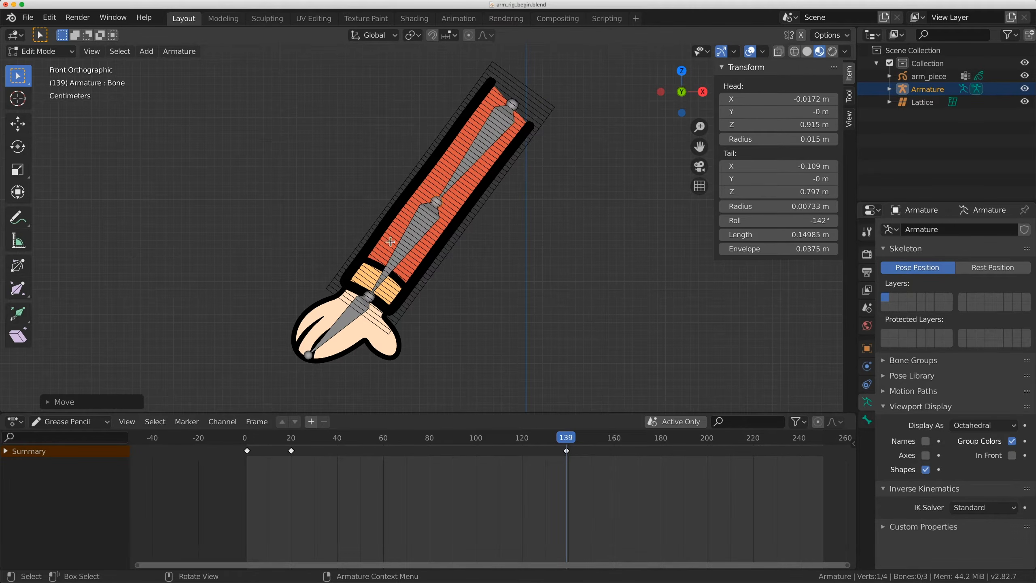
{"action": "key", "text": "Tab"}
Add an Armature modifier to the lattice and set its target object to Armature
{"action": "left_click", "coordinate": [554, 105]}
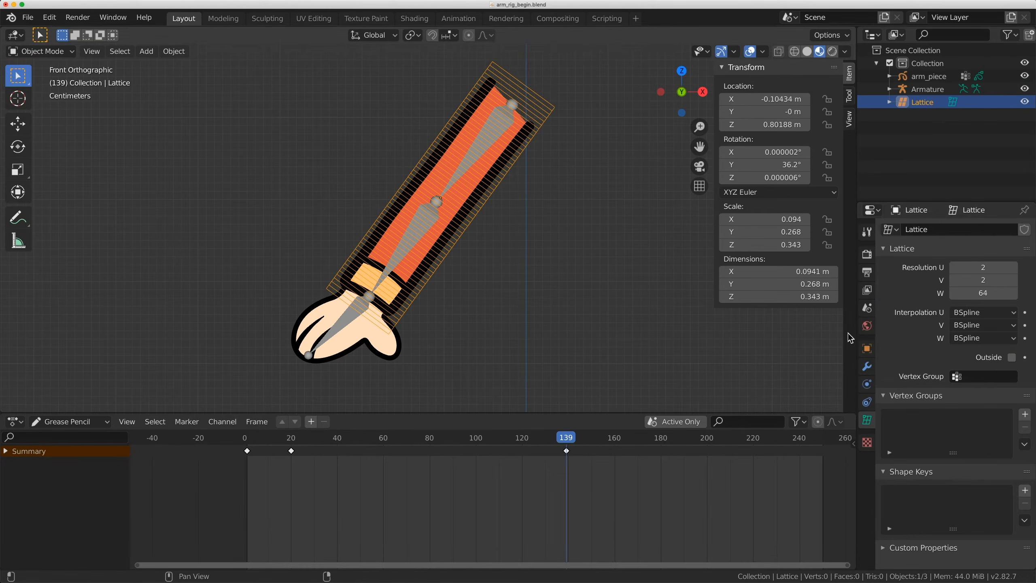
{"action": "left_click", "coordinate": [867, 367]}
{"action": "left_click", "coordinate": [943, 229]}
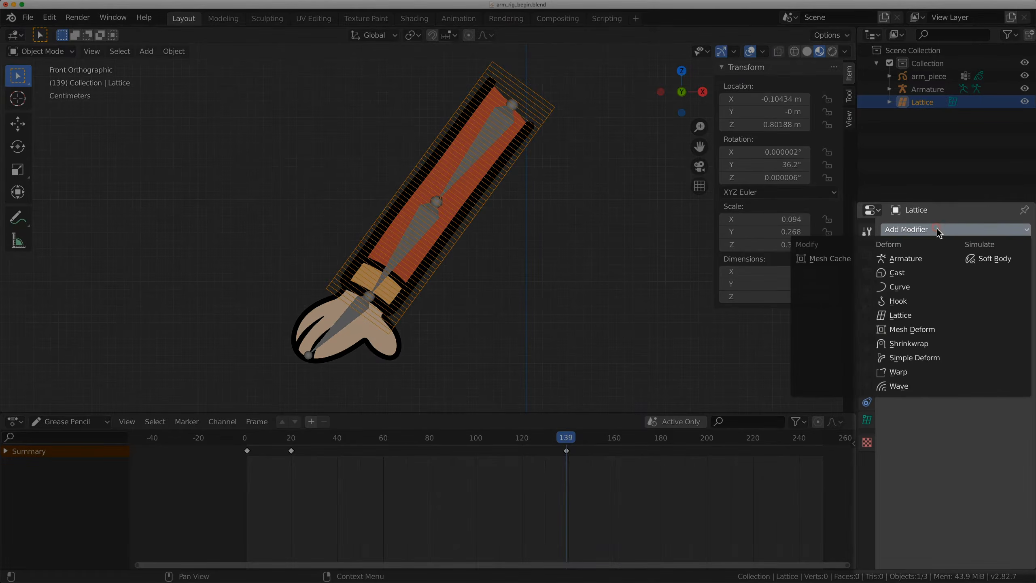
{"action": "left_click", "coordinate": [908, 257]}
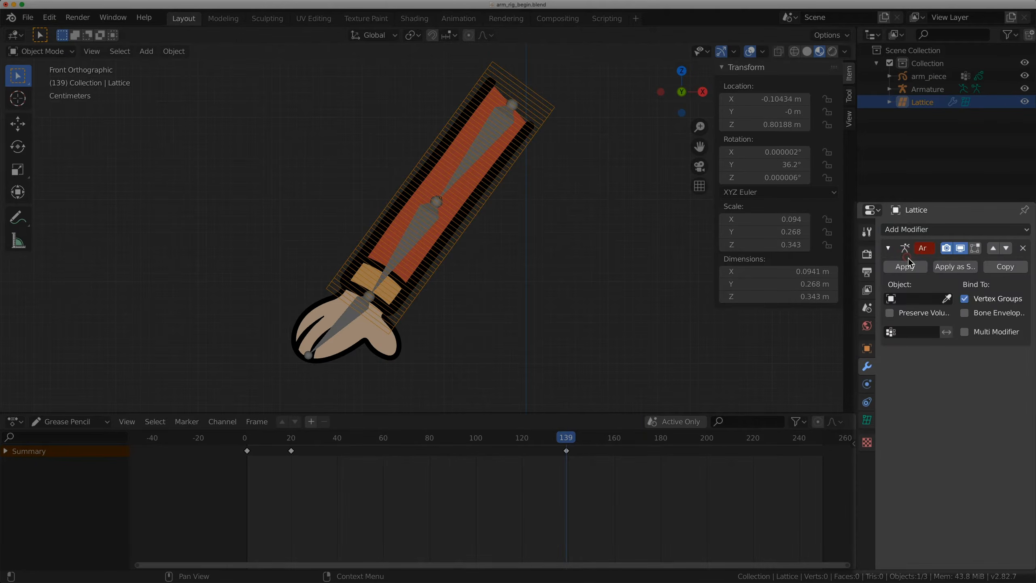
{"action": "left_click", "coordinate": [918, 298]}
{"action": "left_click", "coordinate": [911, 317]}
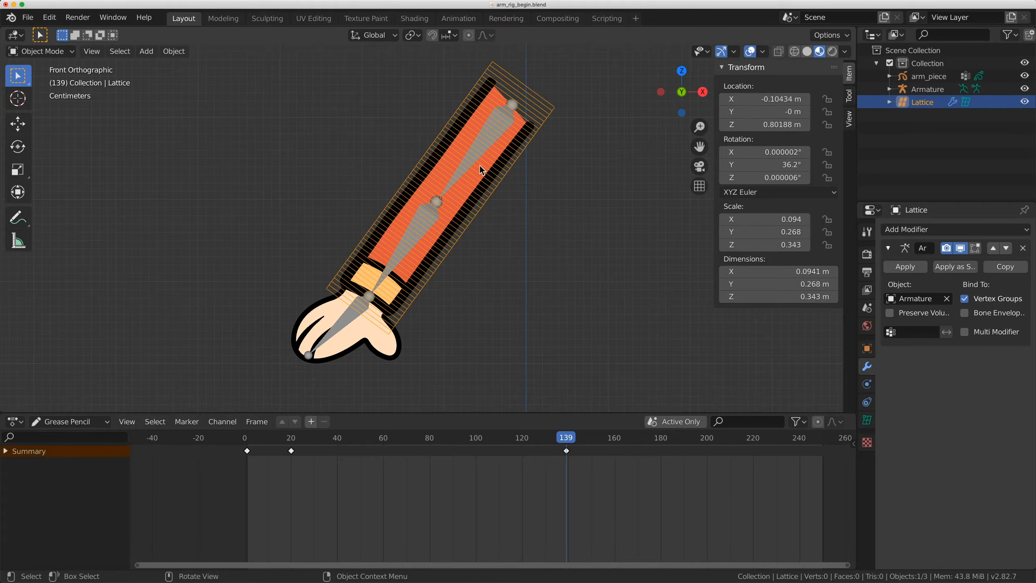
Create two vertex groups on the lattice, named Bone and Bone.001 to match the armature's bones
{"action": "left_click", "coordinate": [867, 420]}
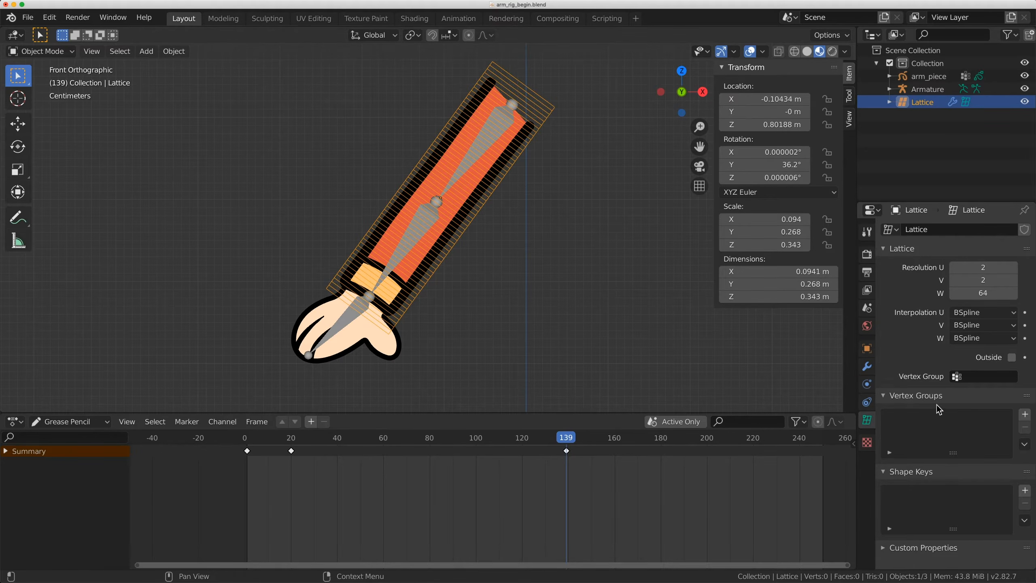
{"action": "left_click", "coordinate": [1026, 415]}
{"action": "left_click", "coordinate": [1026, 415]}
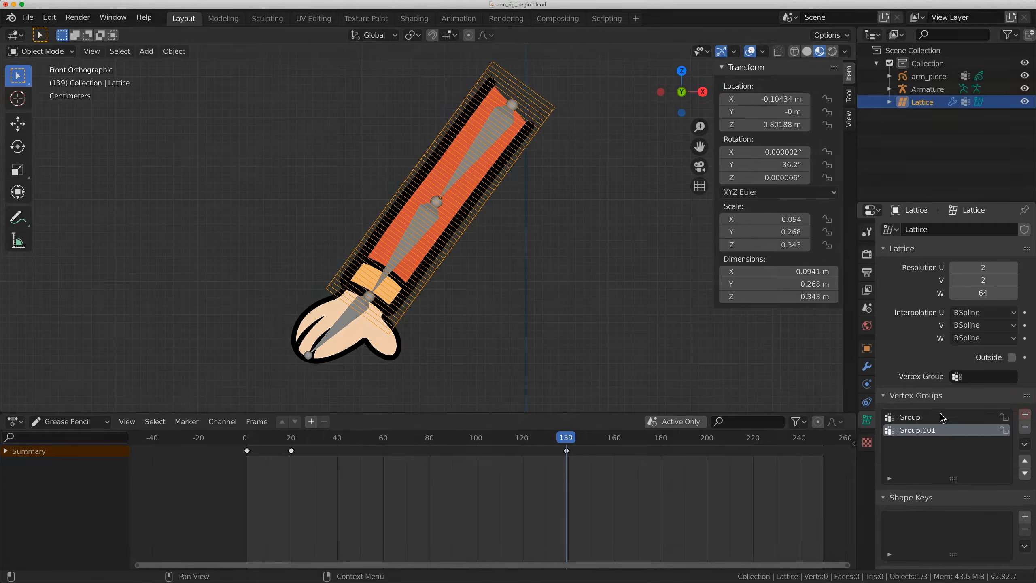
{"action": "double_click", "coordinate": [911, 417]}
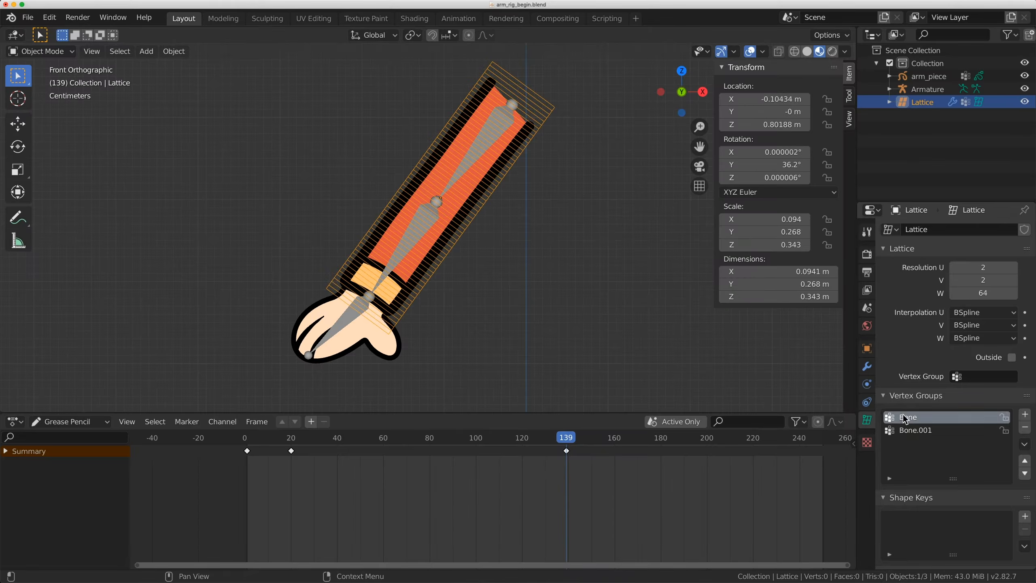
In Edit Mode, assign the lattice points from the shoulder down to the elbow to the Bone vertex group with weight 1.000
{"action": "scroll", "coordinate": [404, 225], "scroll_direction": "up", "scroll_amount": 1}
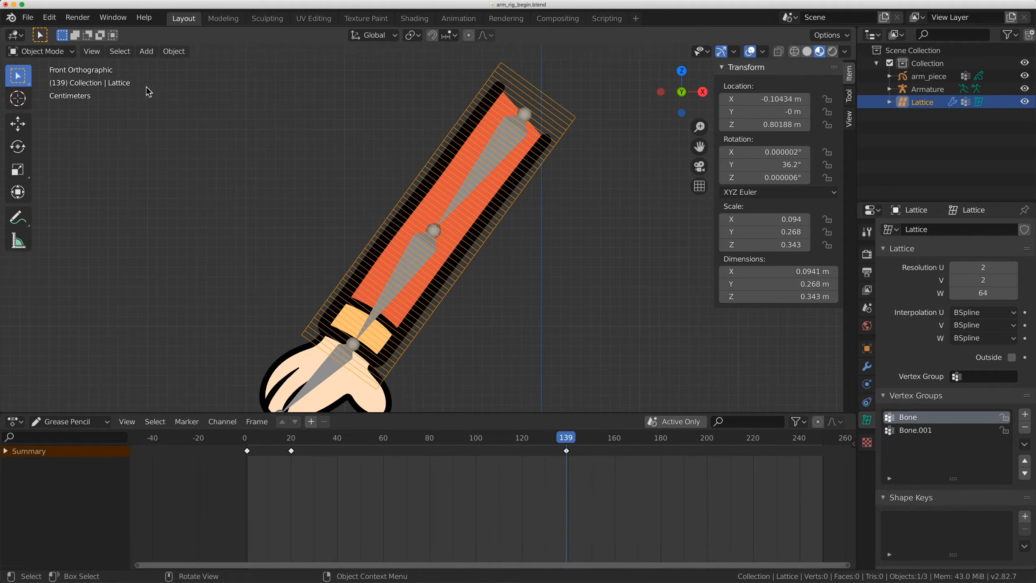
{"action": "left_click", "coordinate": [41, 51]}
{"action": "left_click", "coordinate": [28, 77]}
{"action": "scroll", "coordinate": [423, 178], "scroll_direction": "up", "scroll_amount": 1}
{"action": "middle_click_drag", "start_coordinate": [423, 178], "coordinate": [374, 179], "text": "shift"}
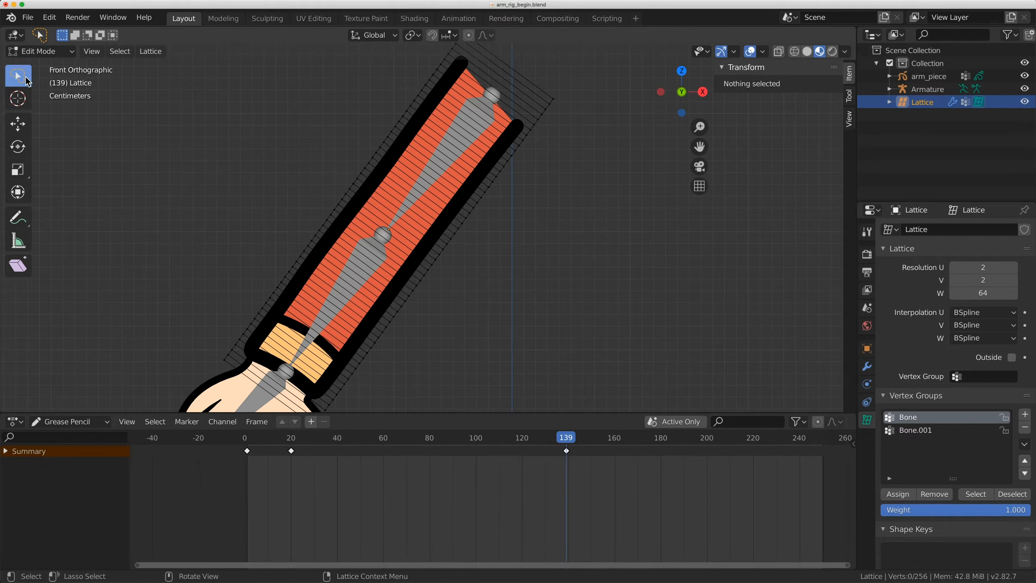
{"action": "left_click", "coordinate": [28, 81]}
{"action": "key", "text": "Home"}
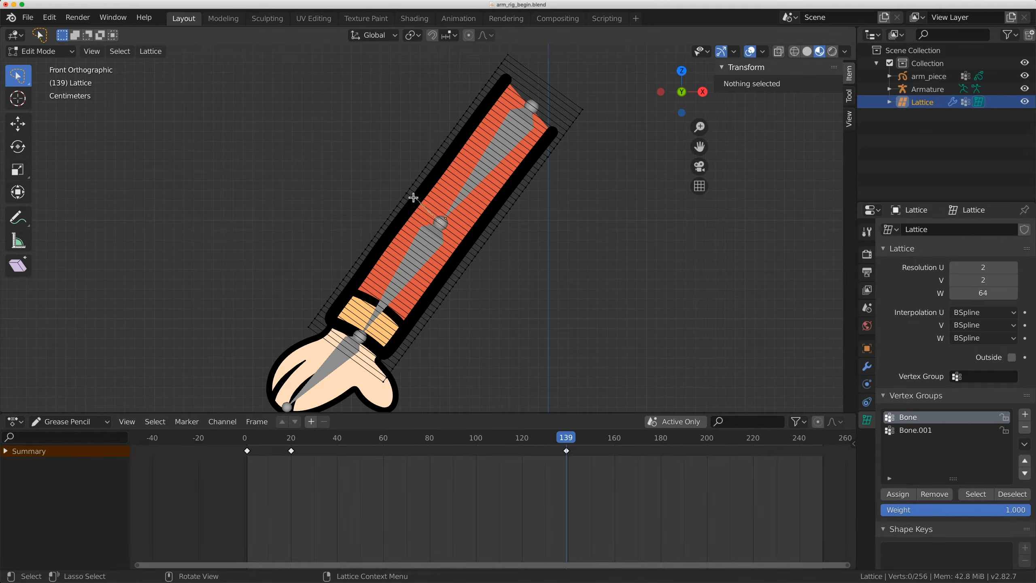
{"action": "mouse_move", "coordinate": [394, 168]}
{"action": "left_mouse_down"}
{"action": "mouse_move", "coordinate": [620, 48]}
{"action": "mouse_move", "coordinate": [579, 270]}
{"action": "mouse_move", "coordinate": [524, 284]}
{"action": "left_mouse_up"}
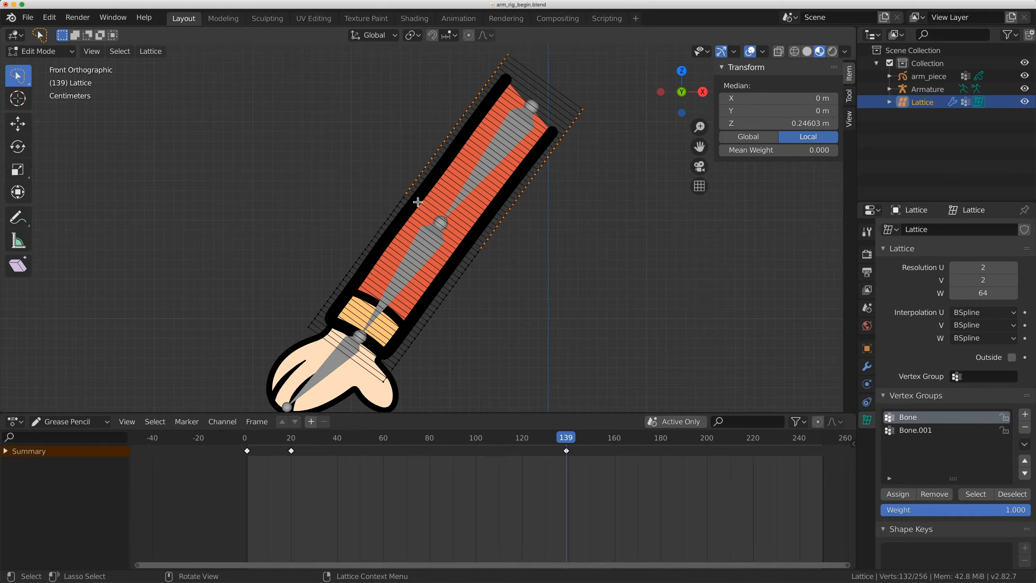
{"action": "left_click", "coordinate": [899, 494]}
Invert the point selection, assign the forearm points to the Bone.001 vertex group with weight 1.000, and return to Object Mode
{"action": "left_click", "coordinate": [108, 51]}
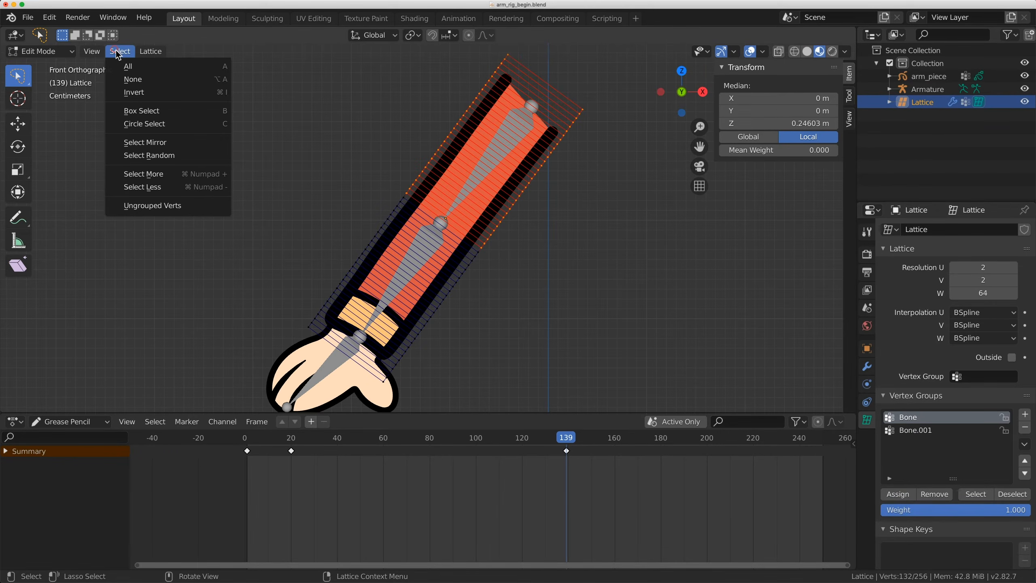
{"action": "left_click", "coordinate": [190, 95]}
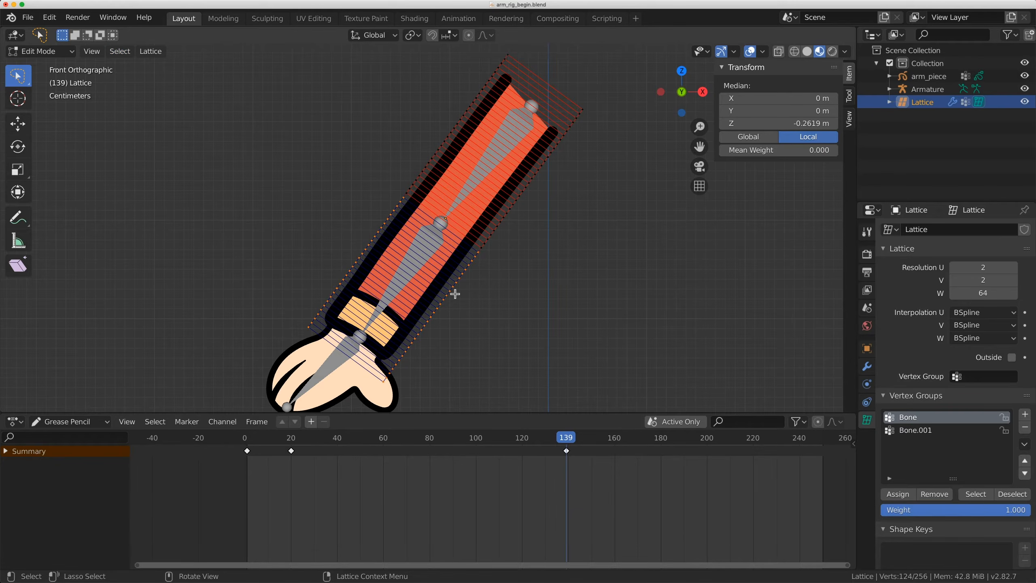
{"action": "left_click", "coordinate": [926, 432]}
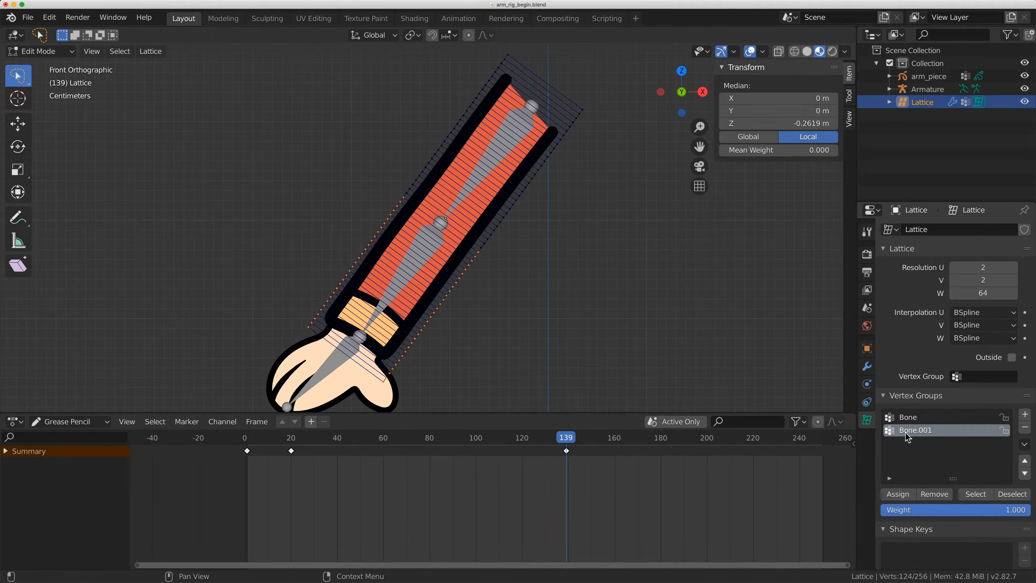
{"action": "left_click", "coordinate": [898, 494]}
{"action": "scroll", "coordinate": [398, 242], "scroll_direction": "up", "scroll_amount": 2}
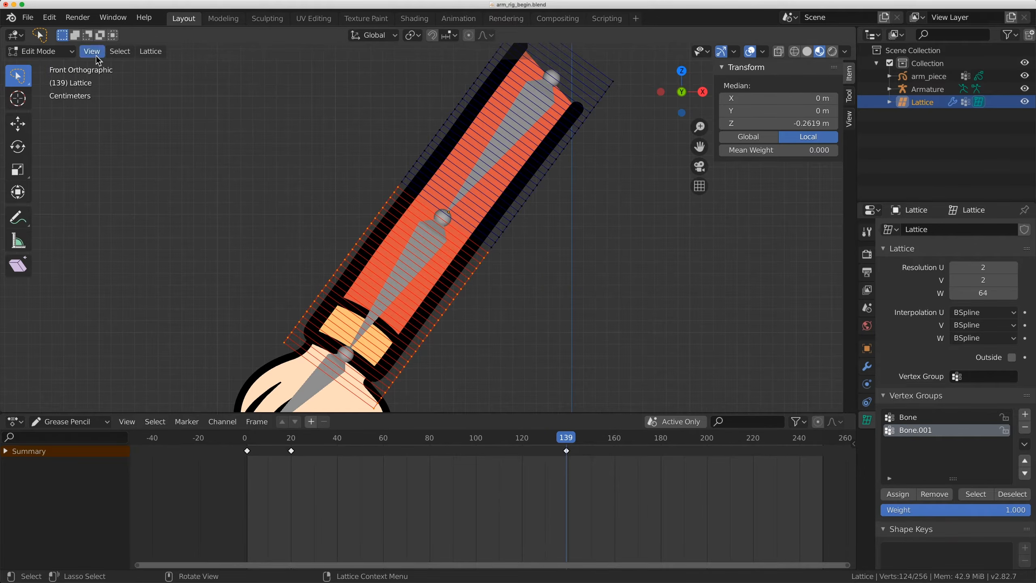
{"action": "left_click", "coordinate": [42, 53]}
{"action": "left_click", "coordinate": [44, 67]}
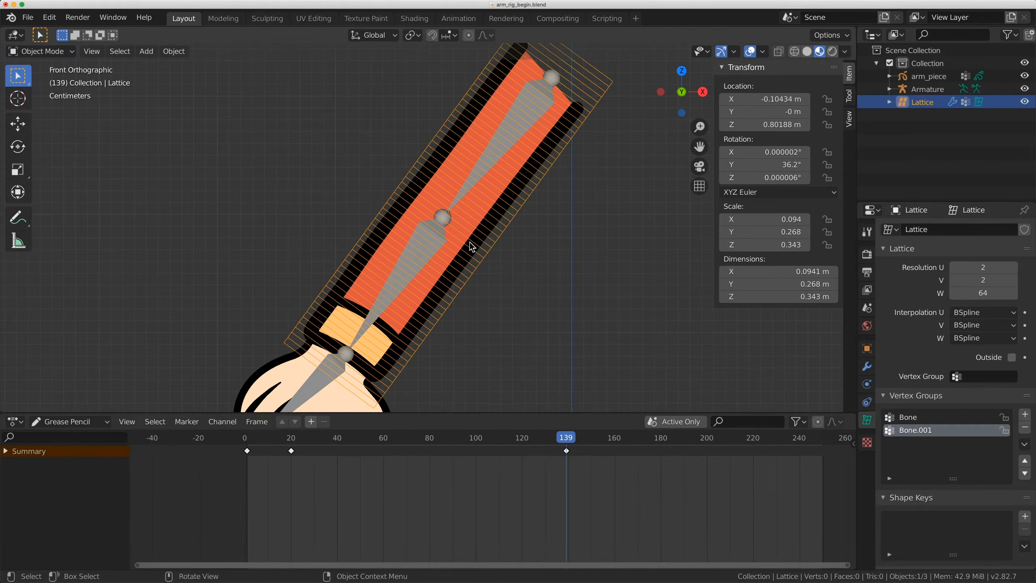
In Pose Mode, set the rotation mode of all the armature's bones to XYZ Euler
{"action": "left_click", "coordinate": [443, 235]}
{"action": "left_click", "coordinate": [54, 55]}
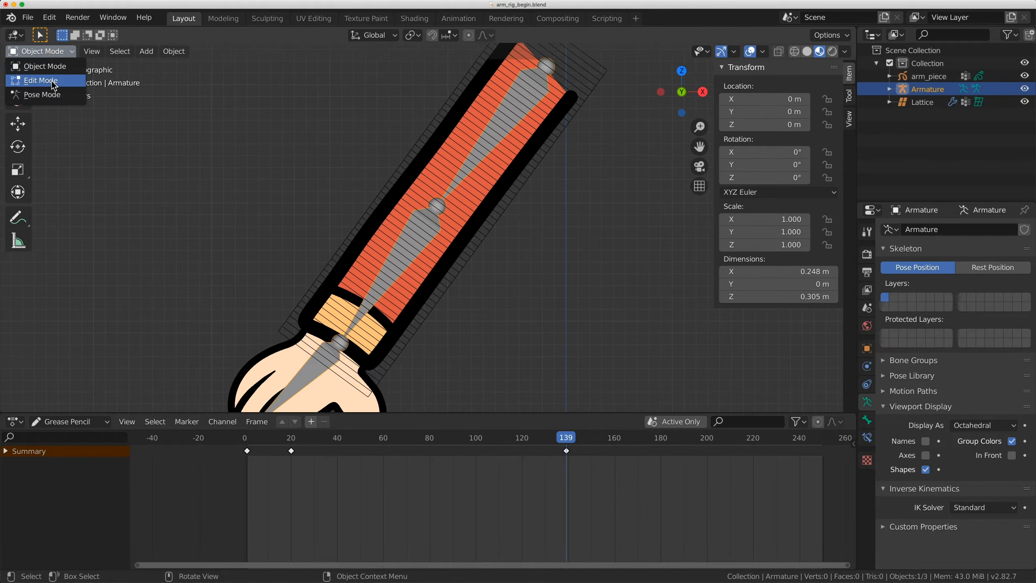
{"action": "left_click", "coordinate": [51, 95]}
{"action": "key", "text": "a"}
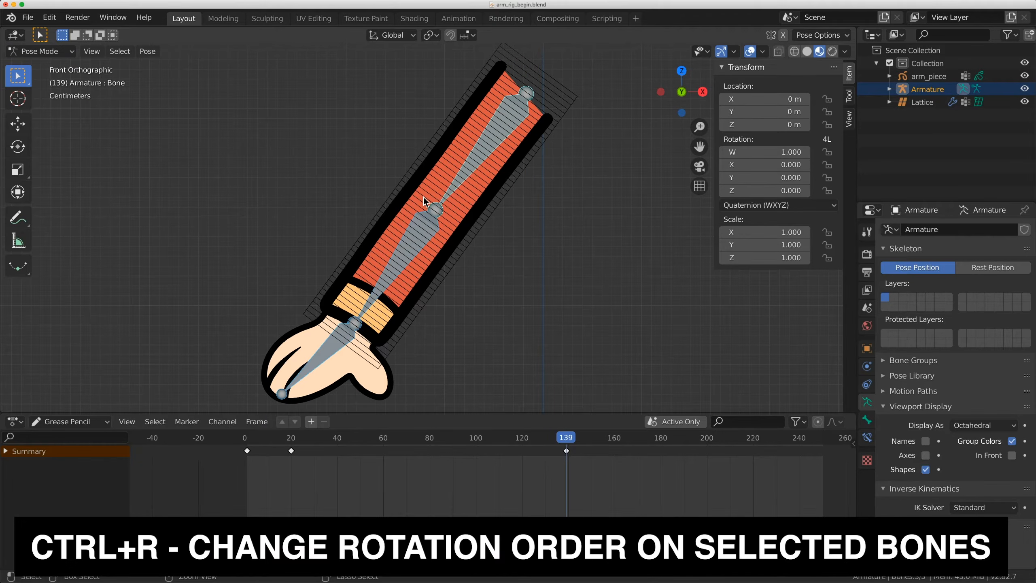
{"action": "key", "text": "ctrl+r"}
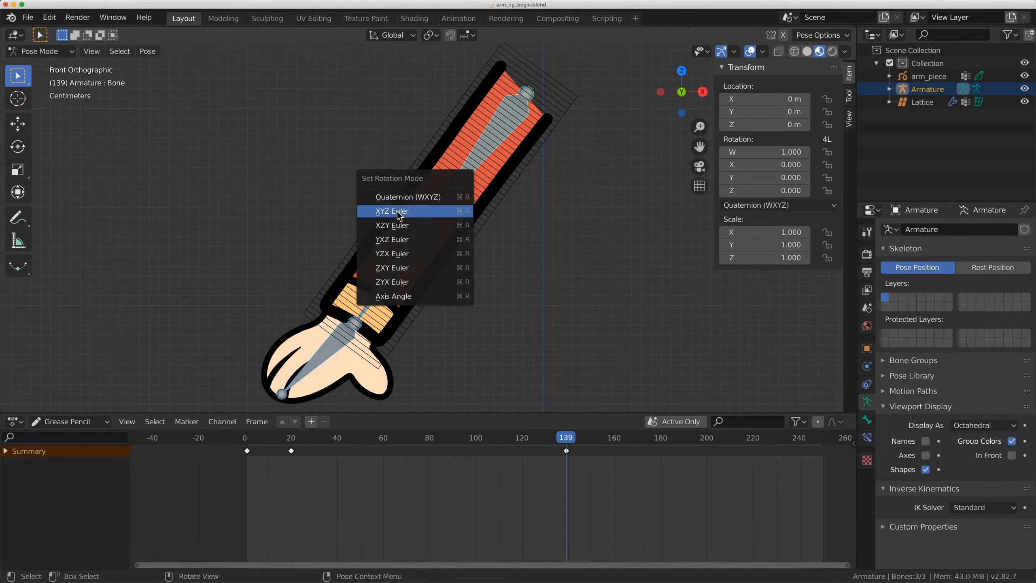
{"action": "left_click", "coordinate": [415, 211]}
Test-rotate the forearm bone in both directions to check that the lattice bends, clear its rotation, and return to Object Mode
{"action": "left_click", "coordinate": [414, 220]}
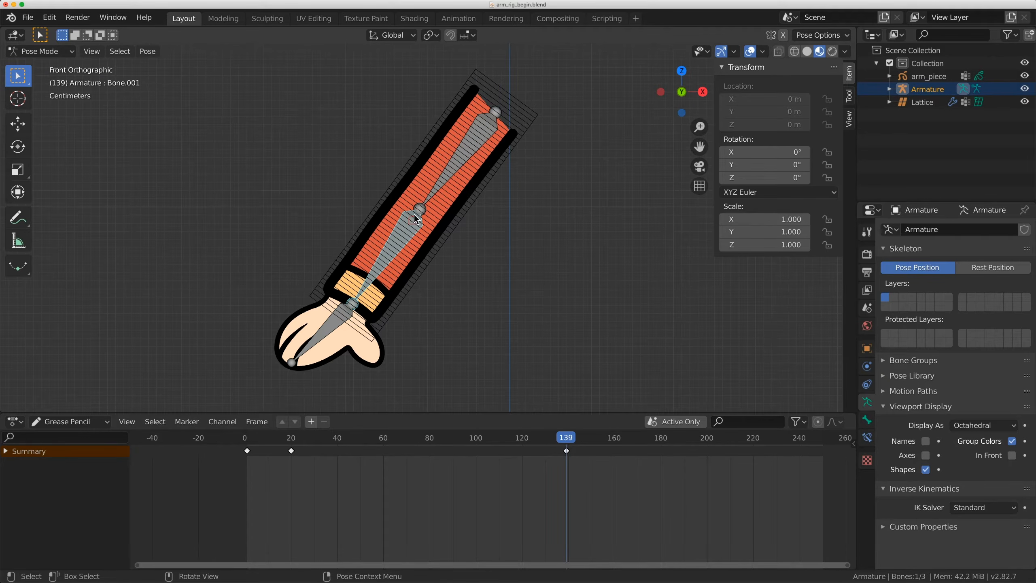
{"action": "key", "text": "r"}
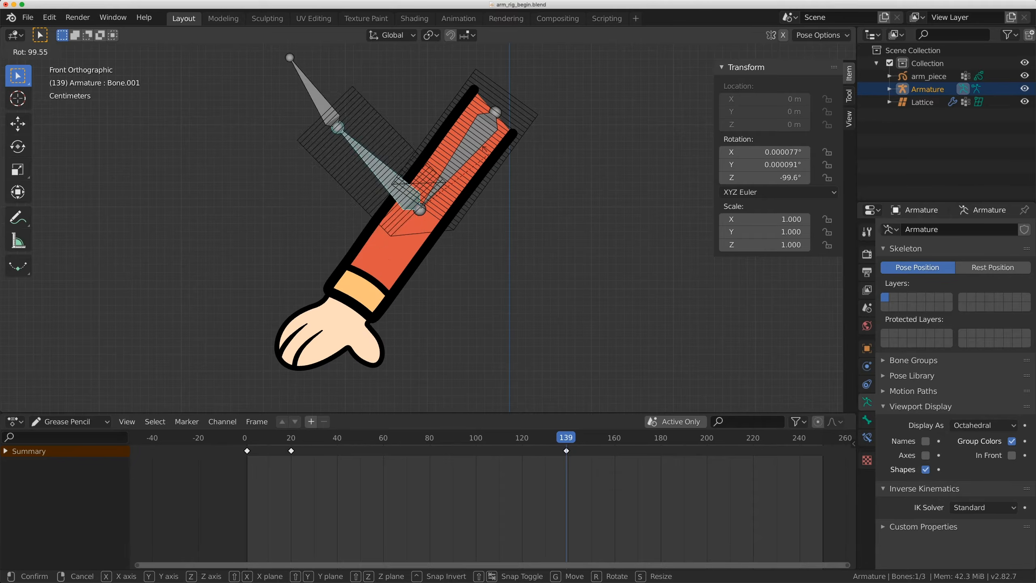
{"action": "left_click", "coordinate": [371, 255]}
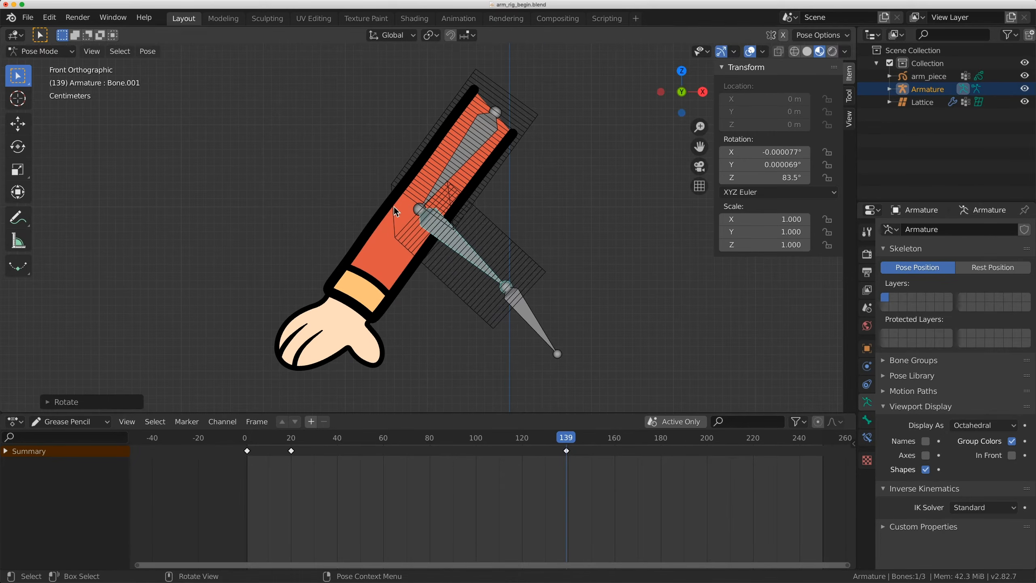
{"action": "key", "text": "r"}
{"action": "left_click", "coordinate": [415, 125]}
{"action": "key", "text": "alt+r"}
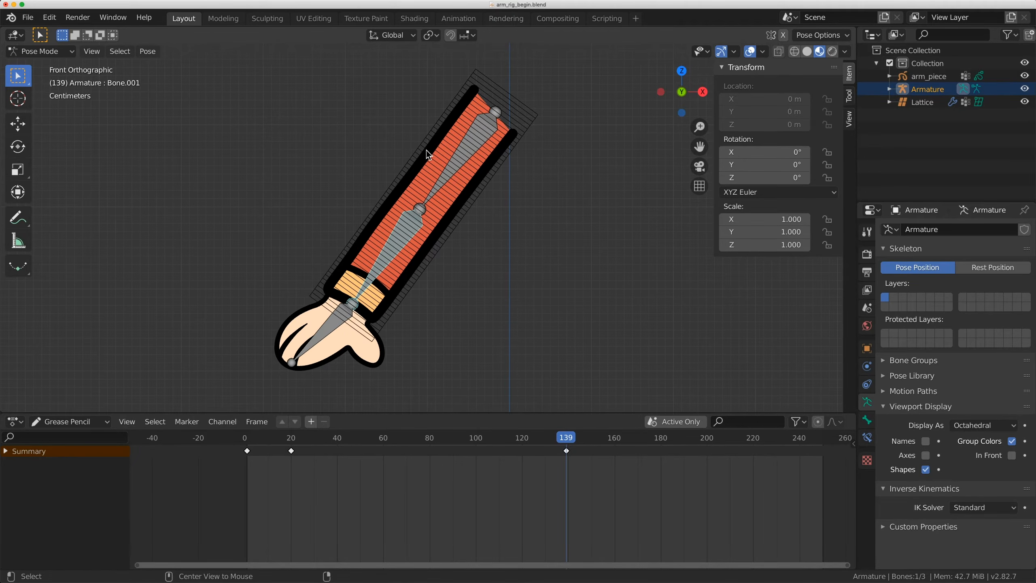
{"action": "middle_click_drag", "start_coordinate": [458, 205], "coordinate": [490, 155], "text": "shift"}
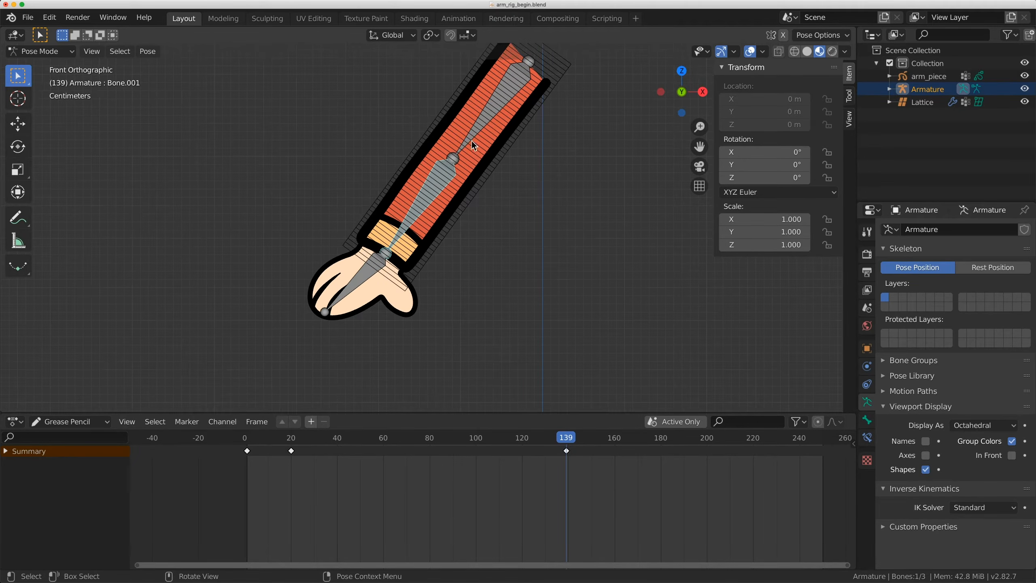
{"action": "key", "text": "ctrl+Tab"}
Add a Lattice modifier to the arm_piece Grease Pencil object and move it above the Smooth modifier
{"action": "left_click", "coordinate": [381, 216]}
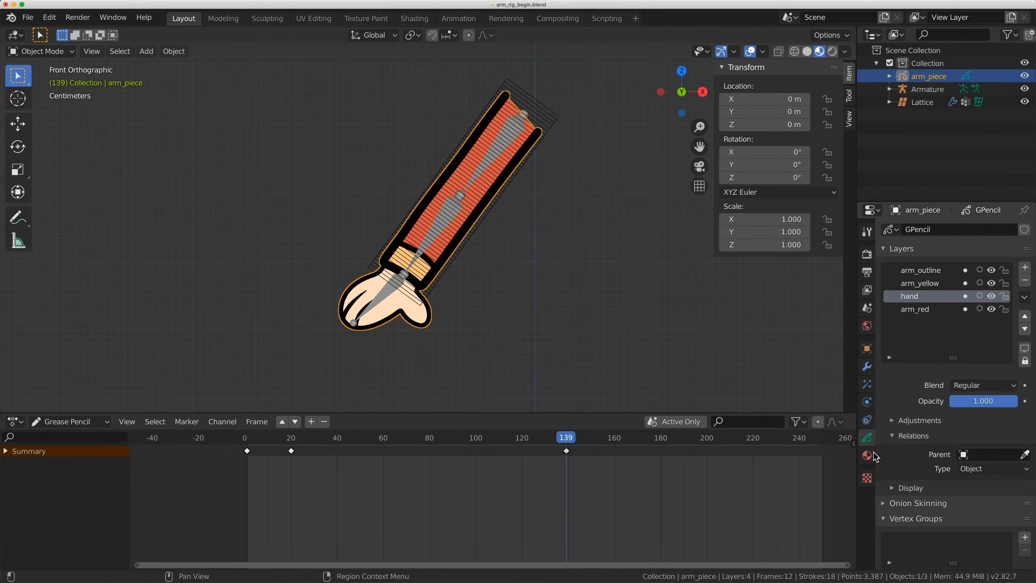
{"action": "left_click", "coordinate": [866, 367]}
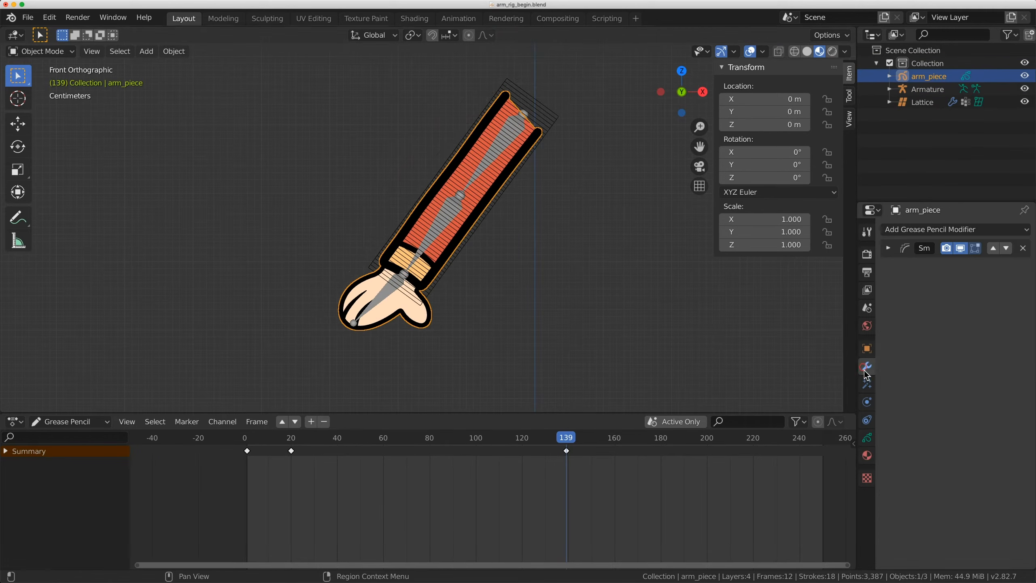
{"action": "left_click", "coordinate": [917, 236]}
{"action": "left_click", "coordinate": [892, 287]}
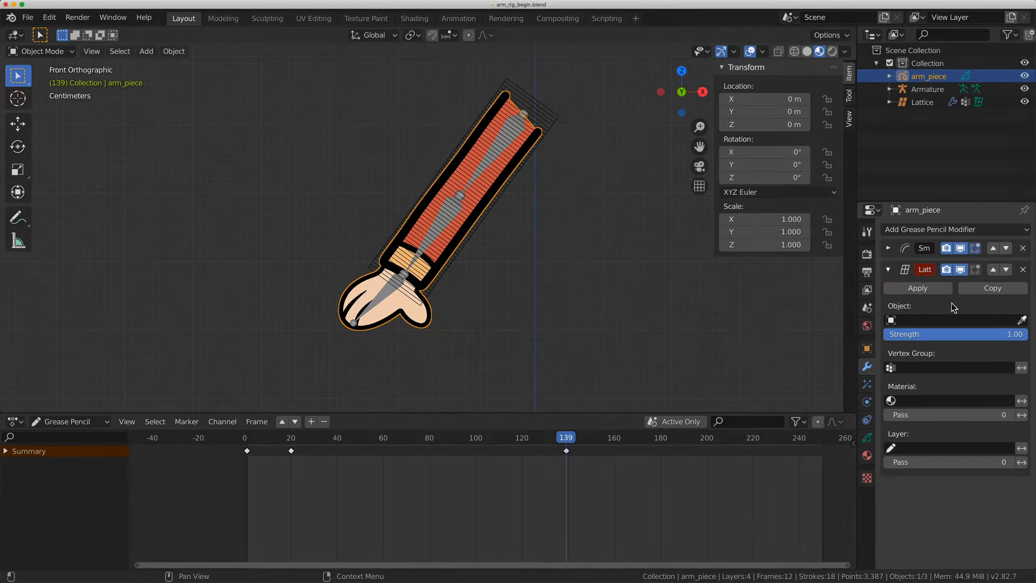
{"action": "left_click", "coordinate": [993, 270]}
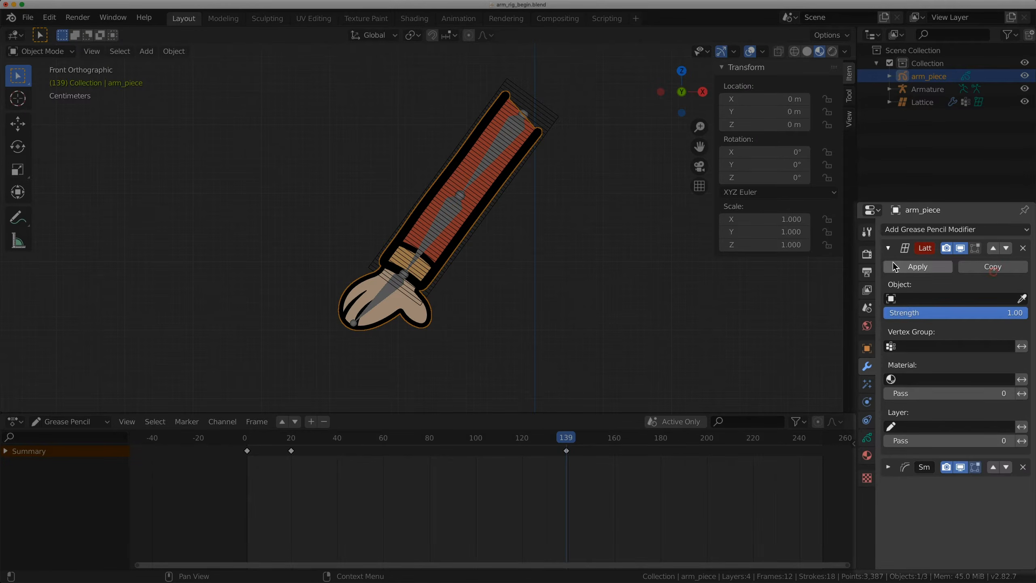
Look over the Smooth modifier's settings, and set the Lattice modifier's target object to Lattice
{"action": "left_click", "coordinate": [889, 467]}
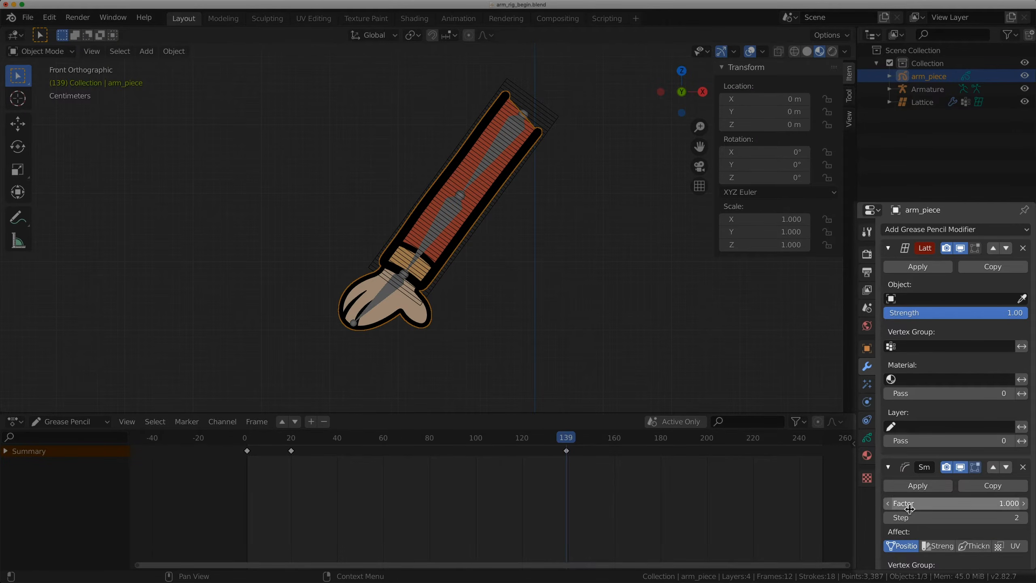
{"action": "left_click", "coordinate": [888, 469]}
{"action": "left_click", "coordinate": [912, 302]}
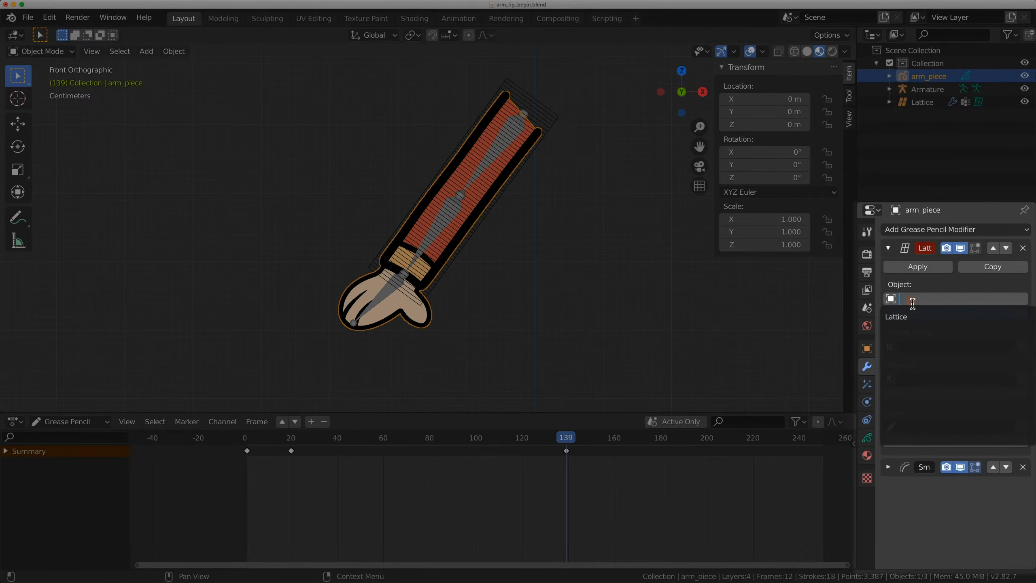
{"action": "left_click", "coordinate": [908, 318]}
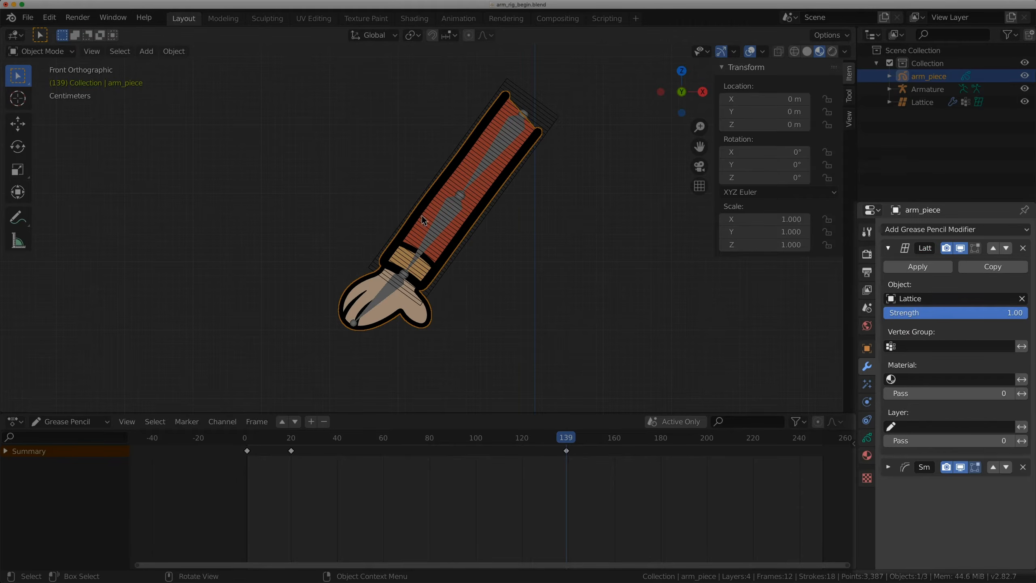
Test-rotate the forearm bone in Pose Mode to check how the drawing follows the lattice, clear its rotation, and return to Object Mode
{"action": "left_click", "coordinate": [437, 214]}
{"action": "left_click", "coordinate": [458, 226]}
{"action": "key", "text": "ctrl+Tab"}
{"action": "left_click", "coordinate": [450, 219]}
{"action": "key", "text": "r"}
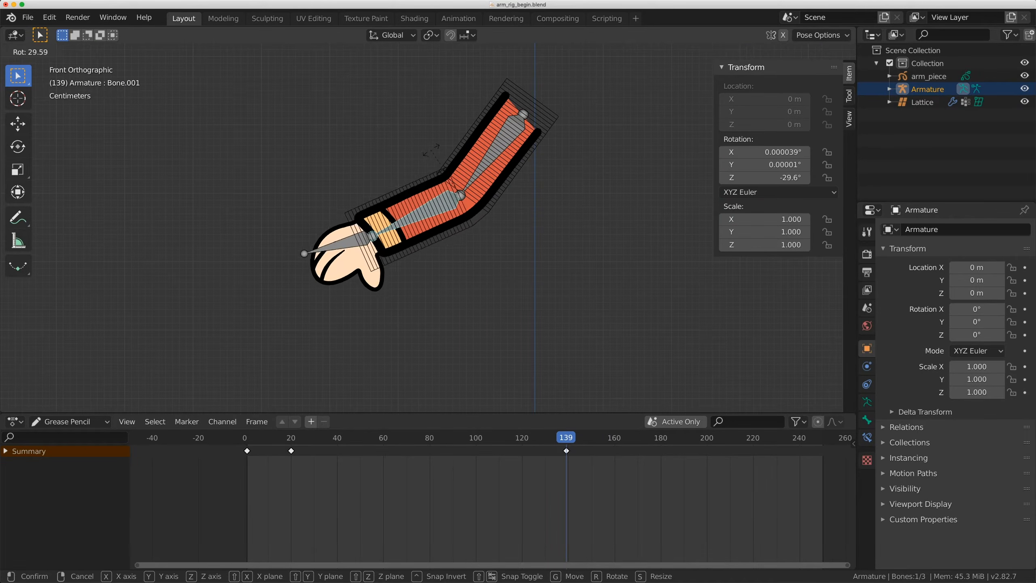
{"action": "left_click", "coordinate": [387, 208]}
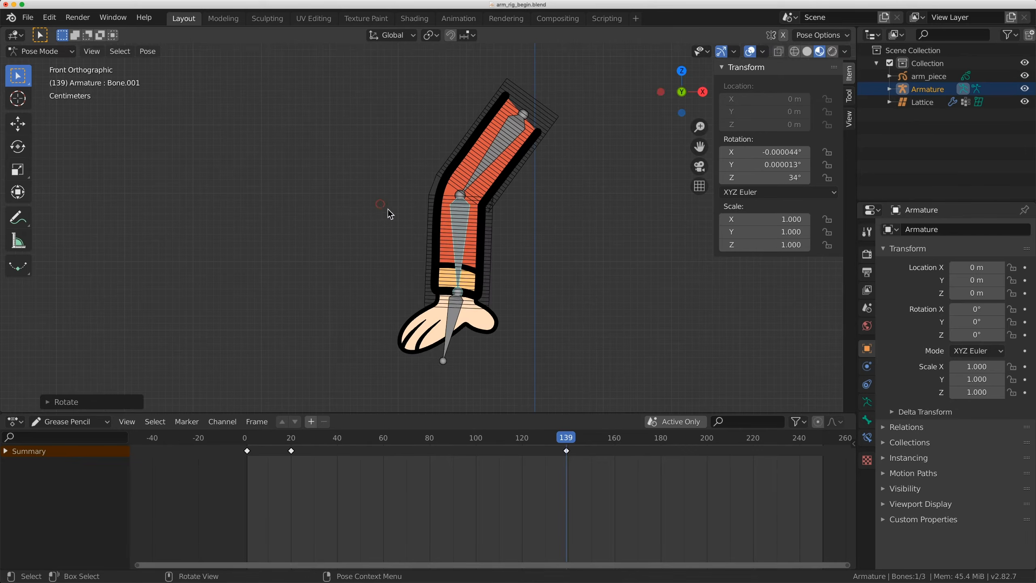
{"action": "key", "text": "alt+r"}
{"action": "key", "text": "ctrl+Tab"}
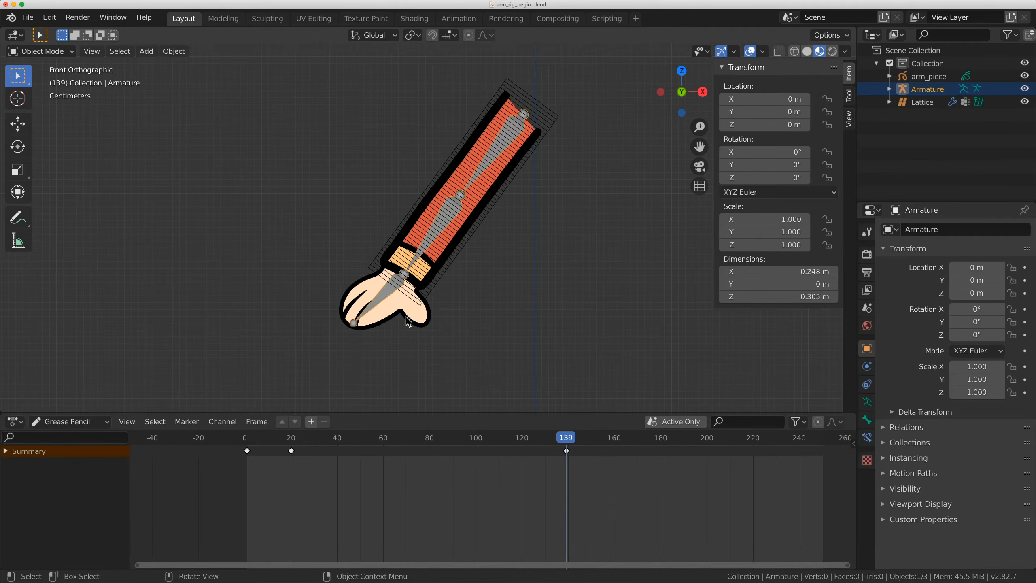
In Edit Mode on arm_piece, hide the hand layer and select all remaining sleeve and cuff points
{"action": "left_click", "coordinate": [416, 326]}
{"action": "scroll", "coordinate": [420, 251], "scroll_direction": "up", "scroll_amount": 2}
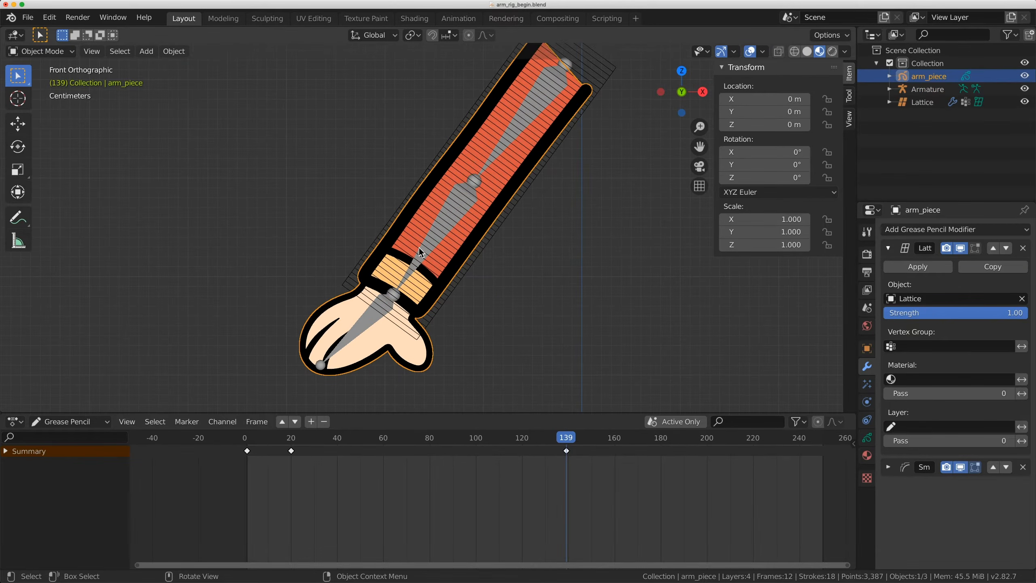
{"action": "key", "text": "Tab"}
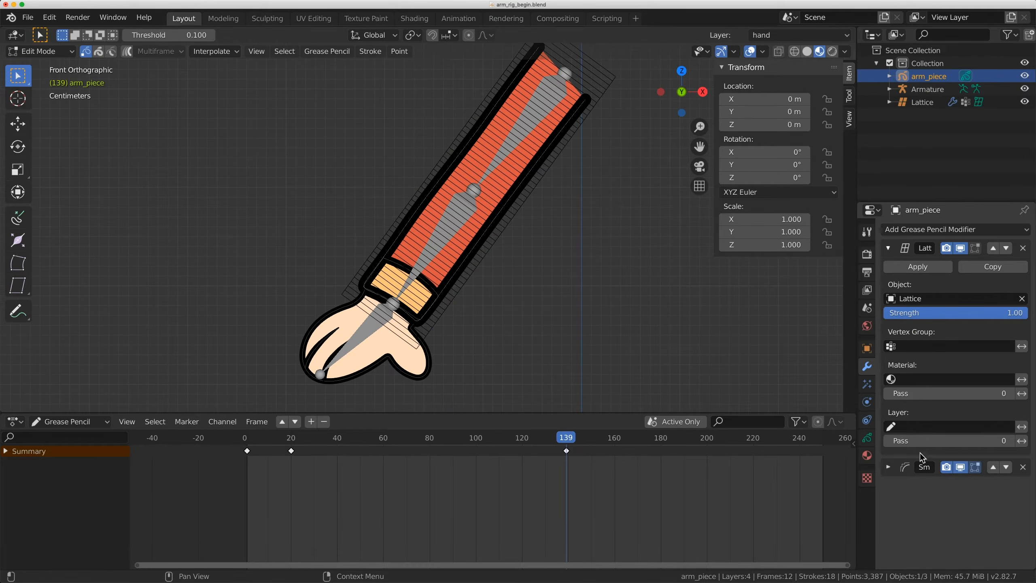
{"action": "left_click", "coordinate": [867, 439]}
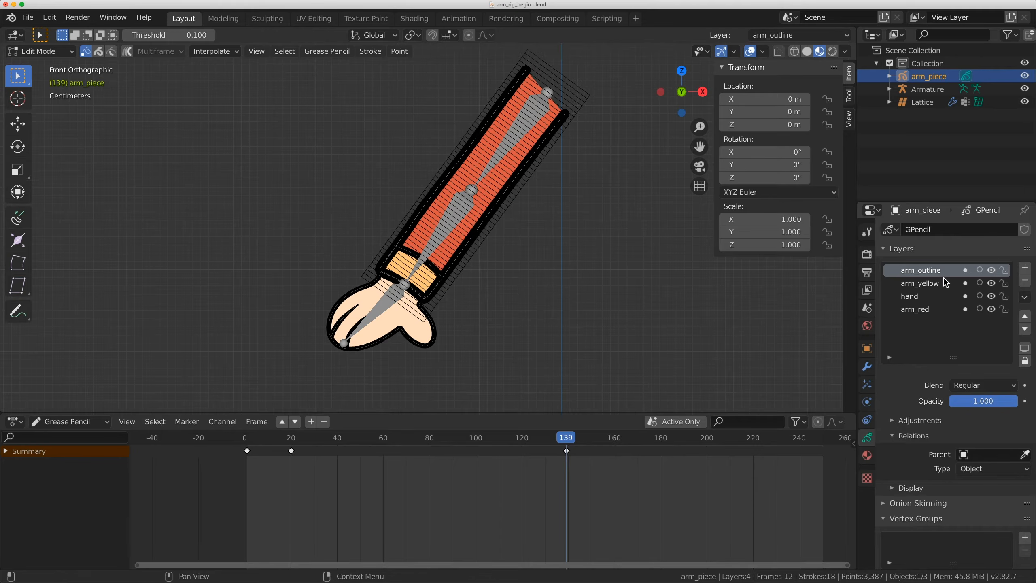
{"action": "left_click", "coordinate": [991, 297]}
{"action": "mouse_move", "coordinate": [313, 368]}
{"action": "left_mouse_down"}
{"action": "mouse_move", "coordinate": [630, 89]}
{"action": "mouse_move", "coordinate": [645, 42]}
{"action": "left_mouse_up"}
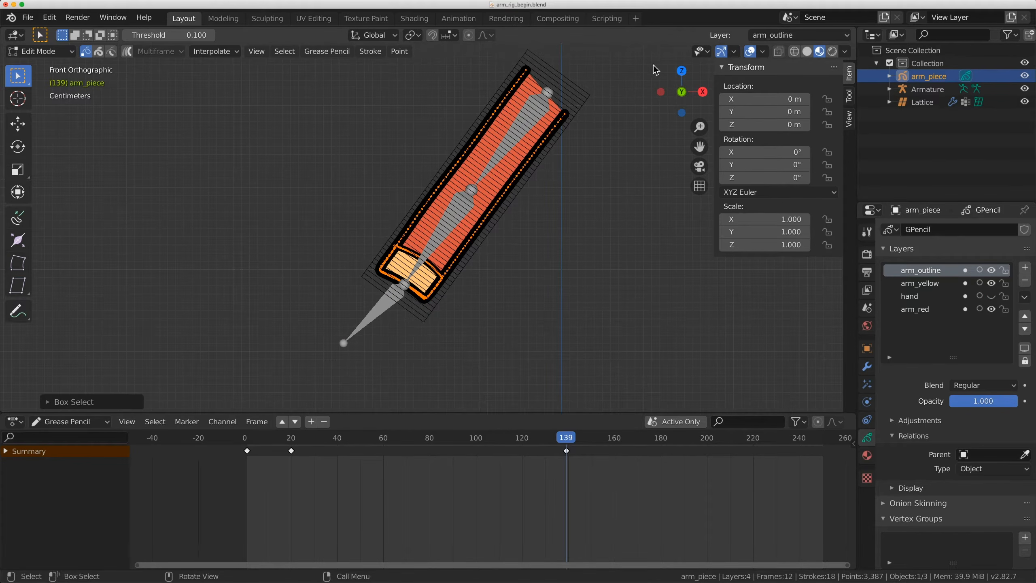
Unhide the hand layer, and add a vertex group named lattice containing the selected sleeve points
{"action": "left_click", "coordinate": [991, 296]}
{"action": "scroll", "coordinate": [1017, 477], "scroll_direction": "down", "scroll_amount": 3}
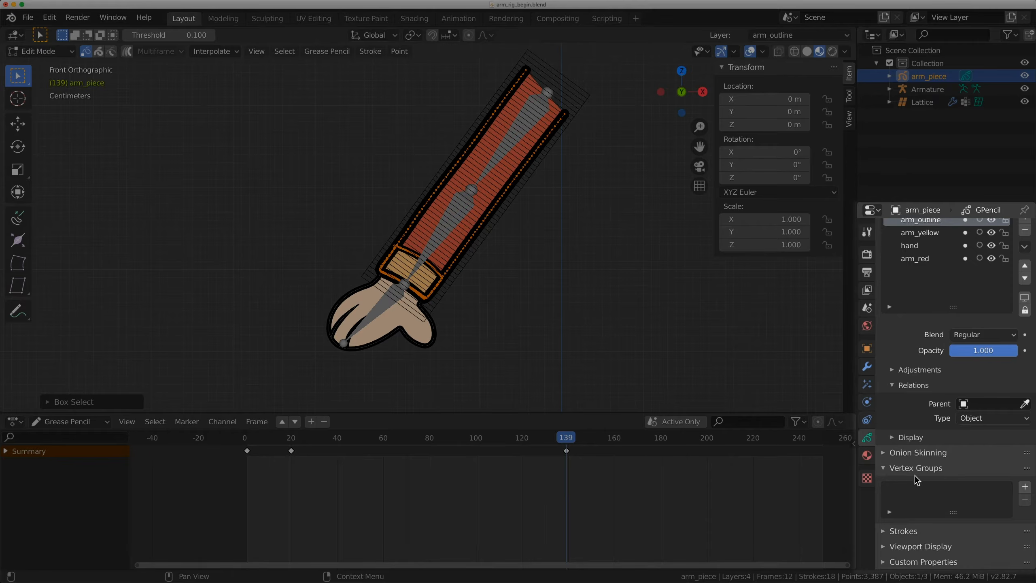
{"action": "left_click", "coordinate": [1025, 487]}
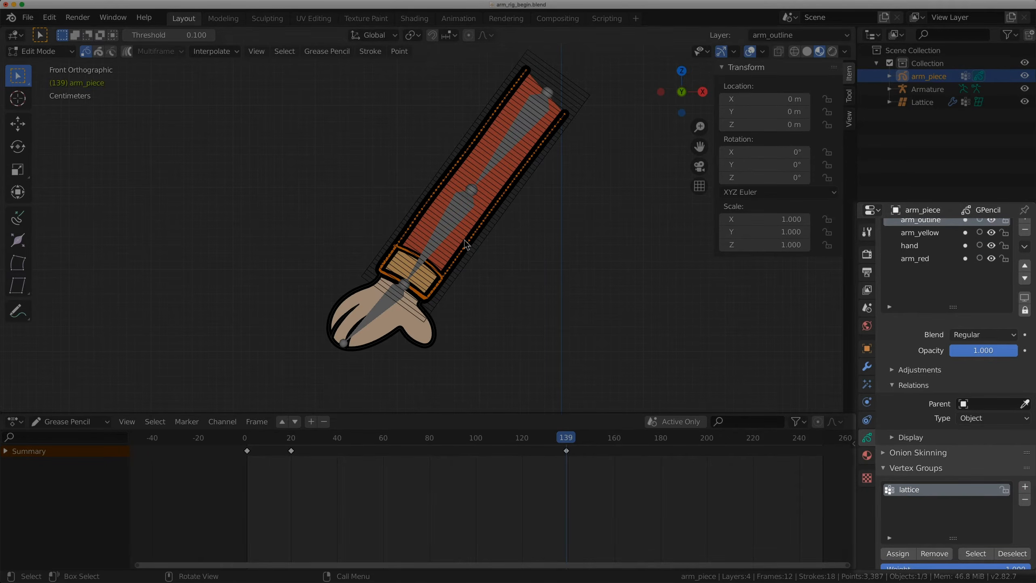
Return to Object Mode and limit arm_piece's Lattice modifier to the lattice vertex group
{"action": "key", "text": "Tab"}
{"action": "left_click", "coordinate": [868, 367]}
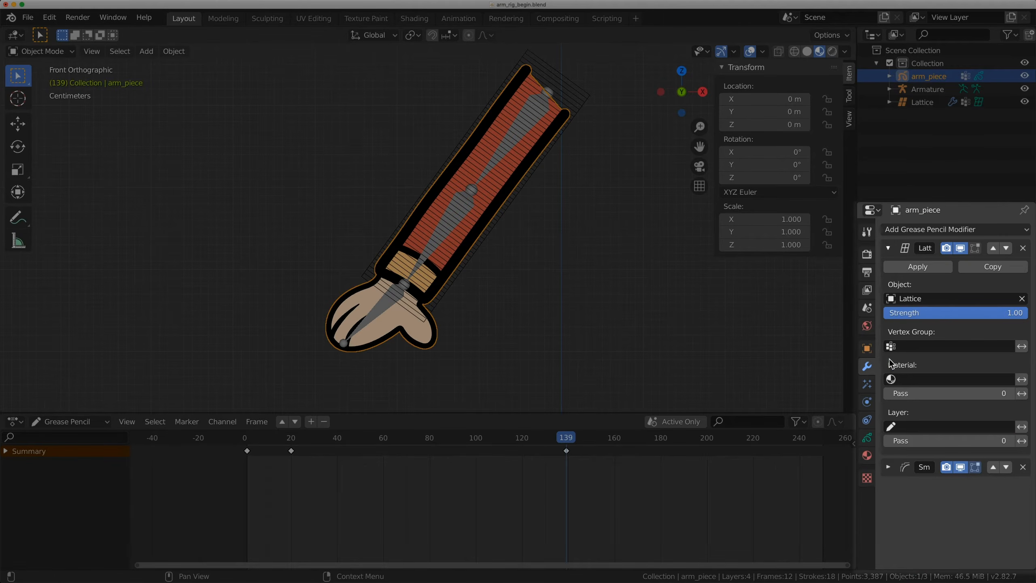
{"action": "left_click", "coordinate": [913, 347]}
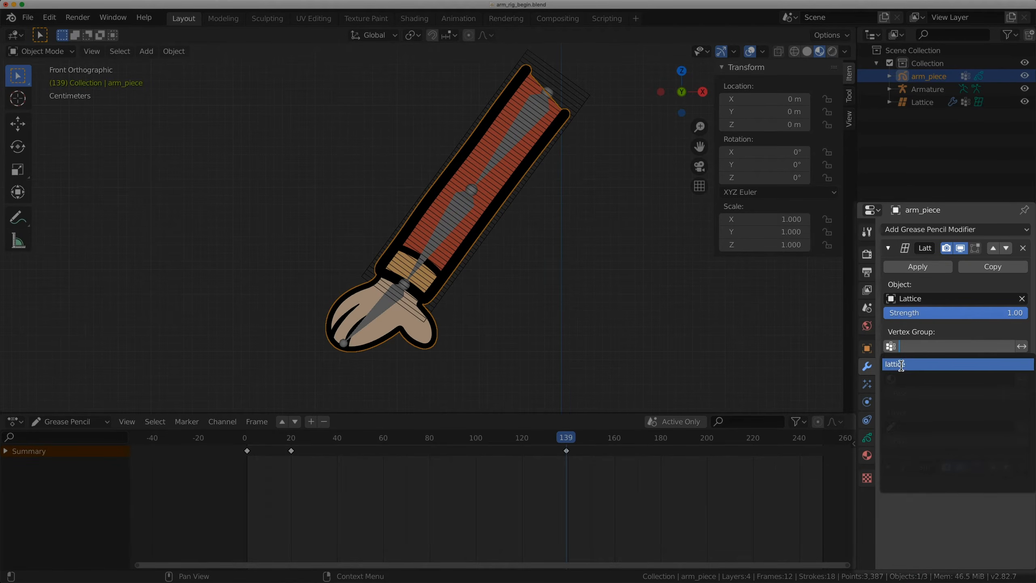
{"action": "left_click", "coordinate": [908, 364]}
Test-rotate the forearm bone in Pose Mode to check that only the sleeve follows the lattice, and cancel the rotation
{"action": "left_click", "coordinate": [437, 233]}
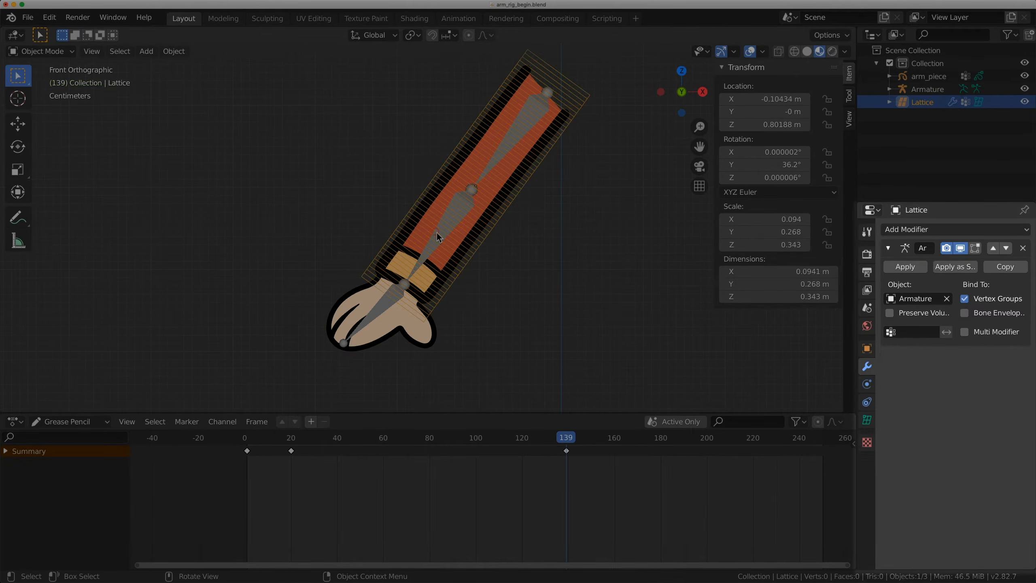
{"action": "left_click", "coordinate": [444, 235]}
{"action": "left_click", "coordinate": [444, 235]}
{"action": "left_click", "coordinate": [444, 234]}
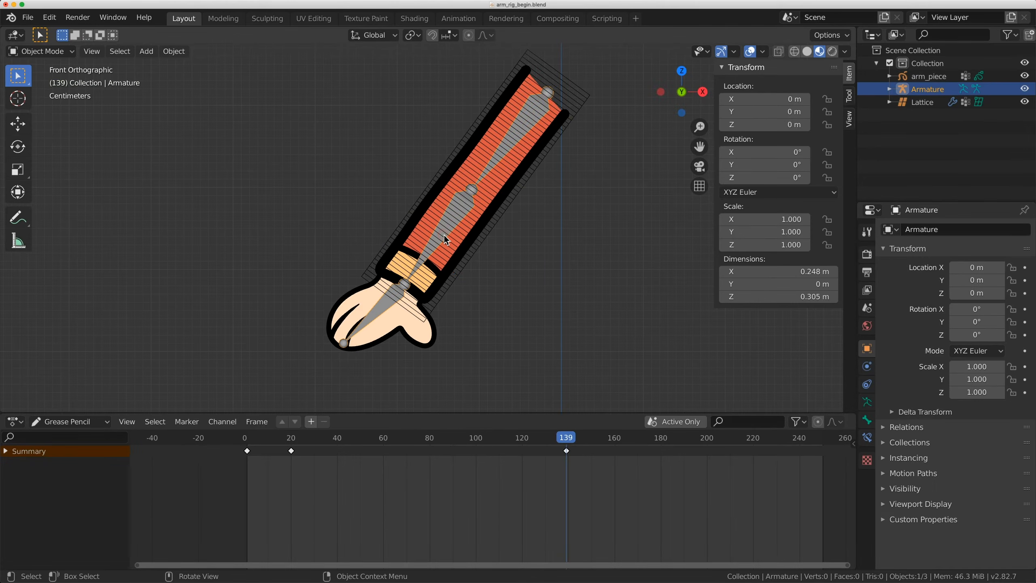
{"action": "key", "text": "ctrl+Tab"}
{"action": "key", "text": "r"}
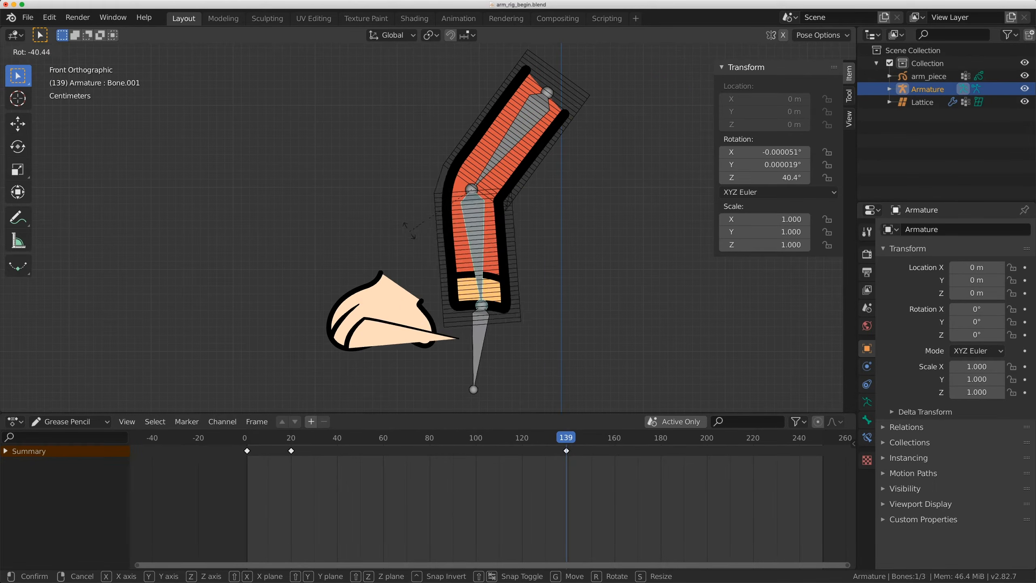
{"action": "key", "text": "Escape"}
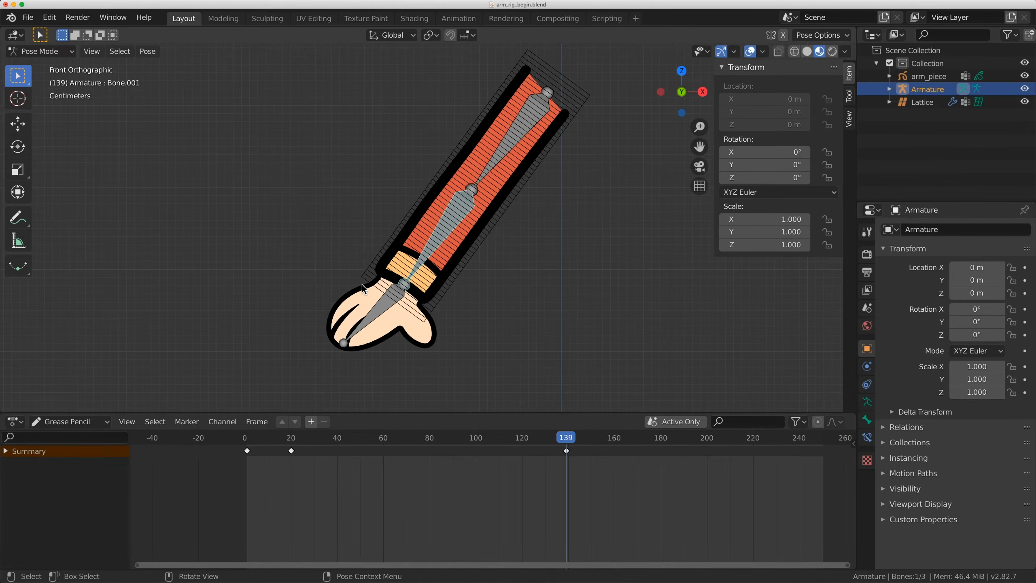
Leave Pose Mode, open arm_piece in Edit Mode, and toggle X-ray on to expose the hand's strokes
{"action": "left_click", "coordinate": [362, 285]}
{"action": "scroll", "coordinate": [410, 282], "scroll_direction": "up", "scroll_amount": 1}
{"action": "key", "text": "ctrl+Tab"}
{"action": "left_click", "coordinate": [410, 282]}
{"action": "scroll", "coordinate": [408, 261], "scroll_direction": "up", "scroll_amount": 2}
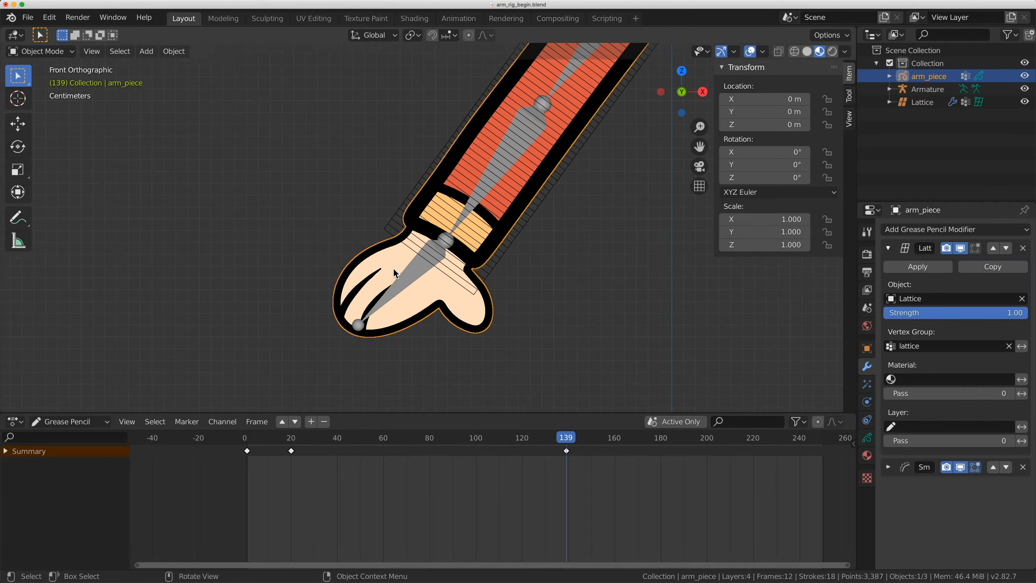
{"action": "key", "text": "Tab"}
{"action": "key", "text": "alt+z"}
Select the tip points of the finger line nearest the thumb, remove them from the lattice vertex group, and return to Object Mode
{"action": "scroll", "coordinate": [421, 257], "scroll_direction": "up", "scroll_amount": 5}
{"action": "middle_click_drag", "start_coordinate": [420, 293], "coordinate": [436, 257]}
{"action": "scroll", "coordinate": [441, 260], "scroll_direction": "down", "scroll_amount": 10}
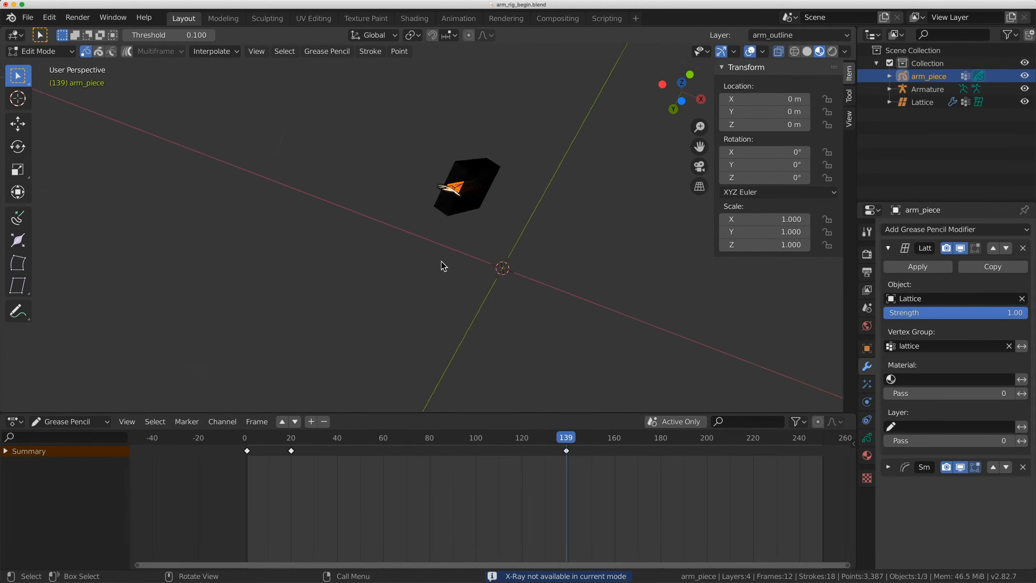
{"action": "key", "text": "KP_1"}
{"action": "scroll", "coordinate": [424, 269], "scroll_direction": "up", "scroll_amount": 10}
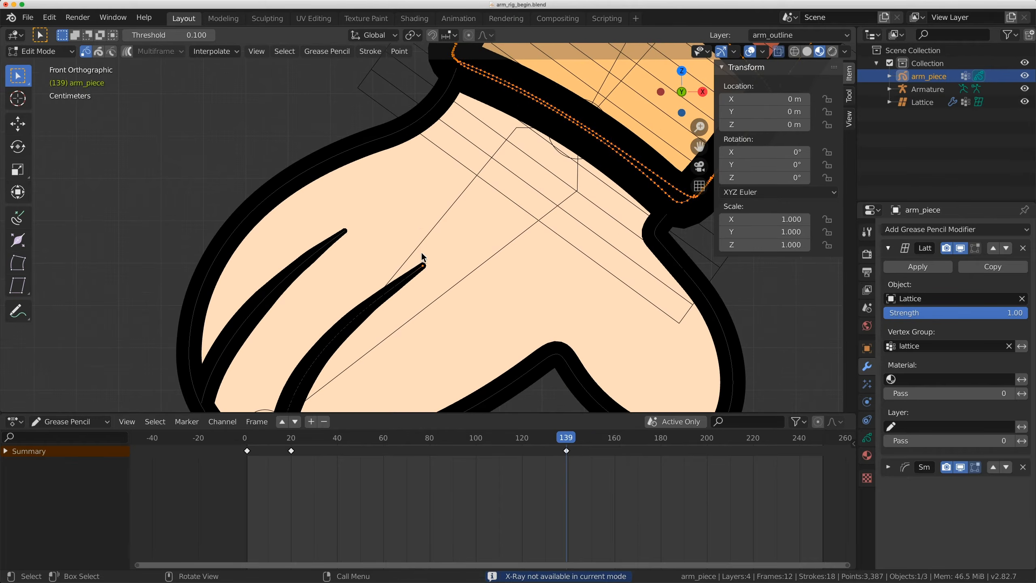
{"action": "left_click_drag", "start_coordinate": [431, 266], "coordinate": [388, 310]}
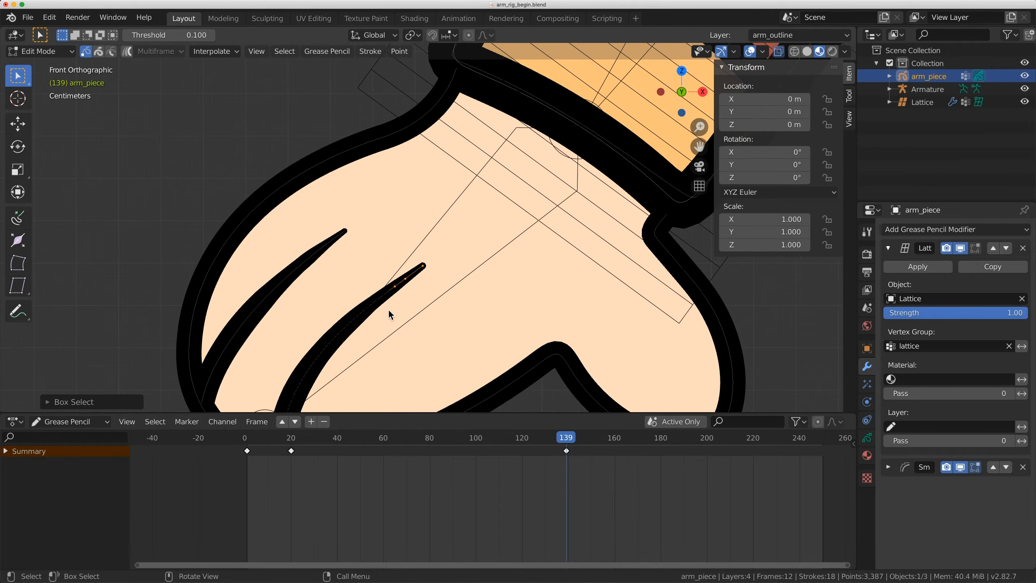
{"action": "left_click", "coordinate": [868, 438]}
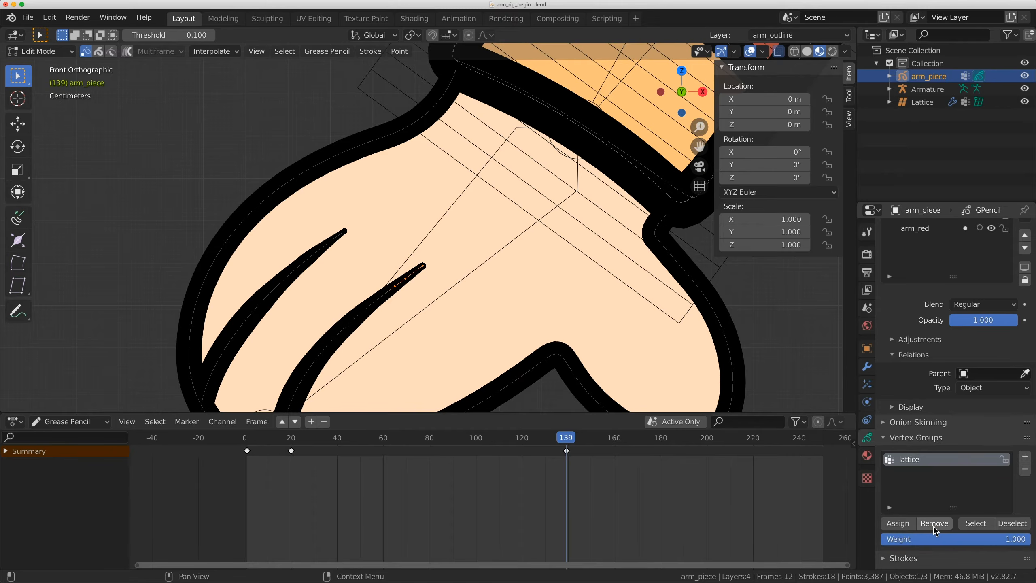
{"action": "scroll", "coordinate": [445, 237], "scroll_direction": "down", "scroll_amount": 8}
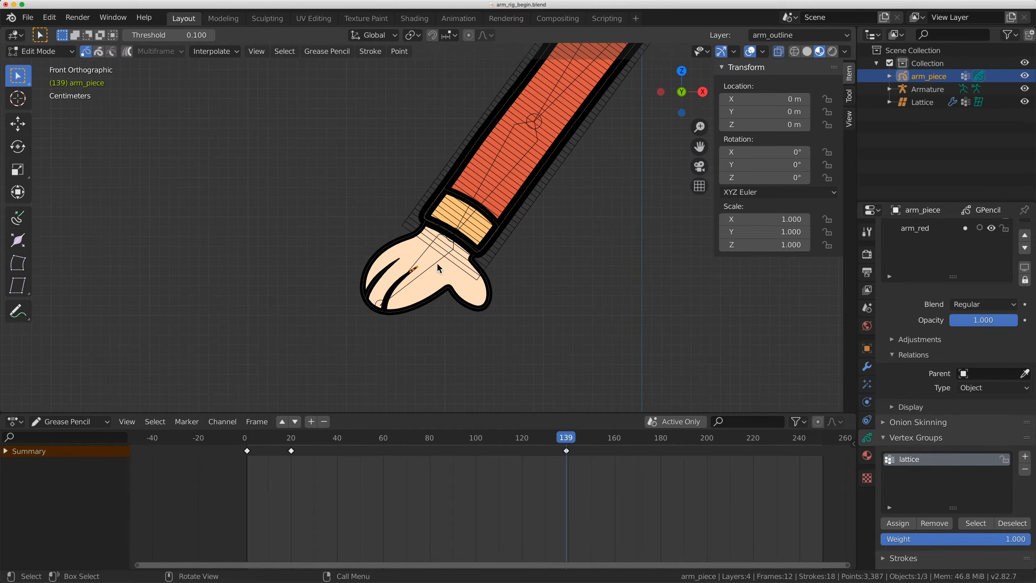
{"action": "left_click", "coordinate": [61, 51]}
{"action": "left_click", "coordinate": [37, 66]}
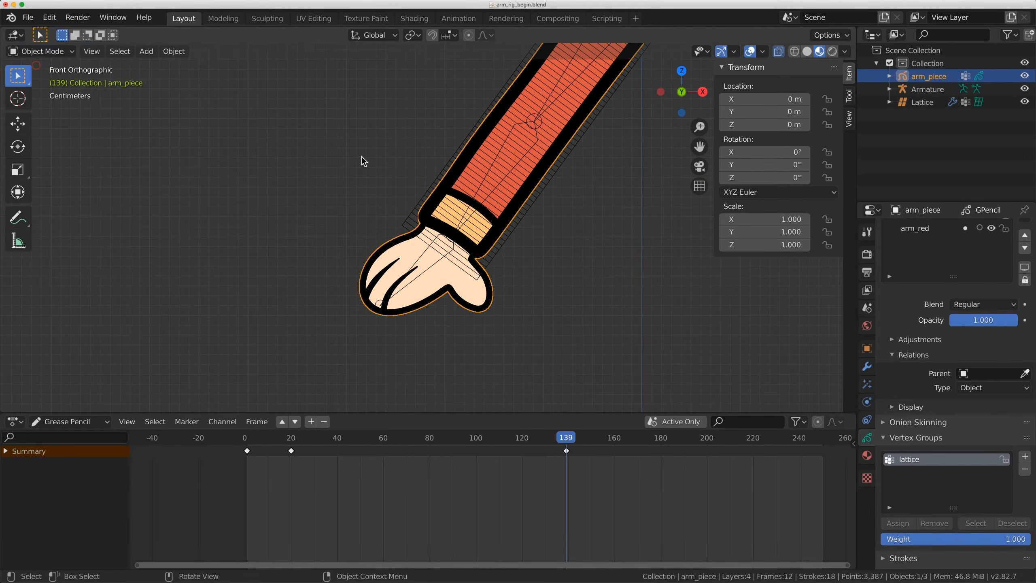
Test-rotate the forearm bone again to check that the finger line stays with the hand, and cancel the rotation
{"action": "left_click", "coordinate": [536, 140]}
{"action": "left_click", "coordinate": [536, 139]}
{"action": "left_click", "coordinate": [537, 139]}
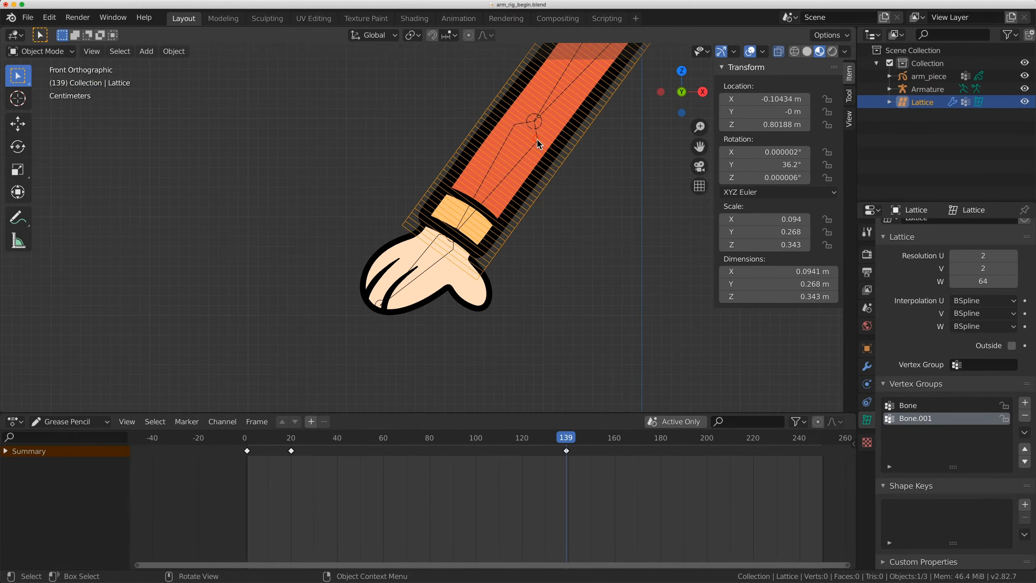
{"action": "left_click", "coordinate": [537, 140]}
{"action": "key", "text": "ctrl+Tab"}
{"action": "key", "text": "r"}
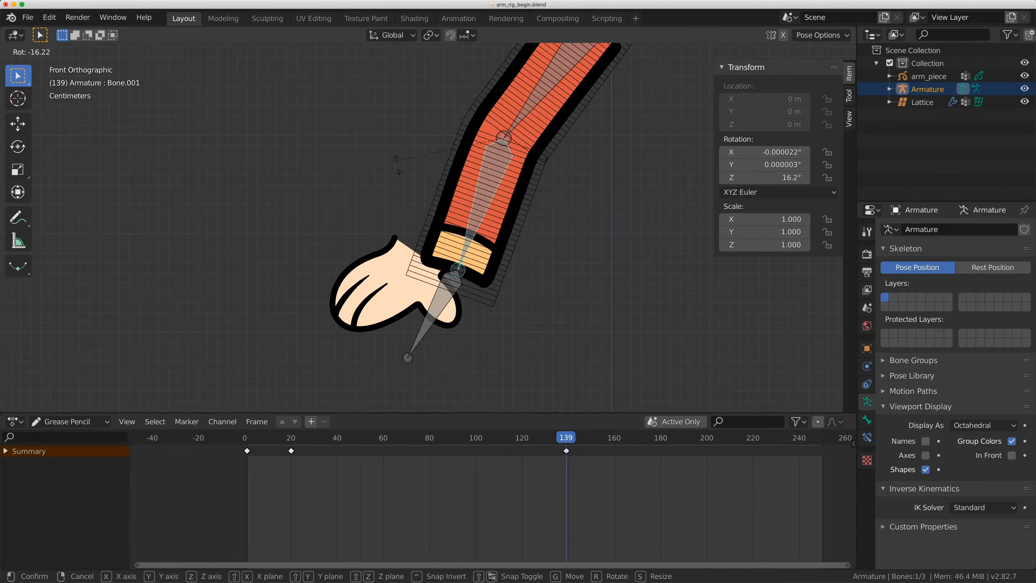
{"action": "key", "text": "Escape"}
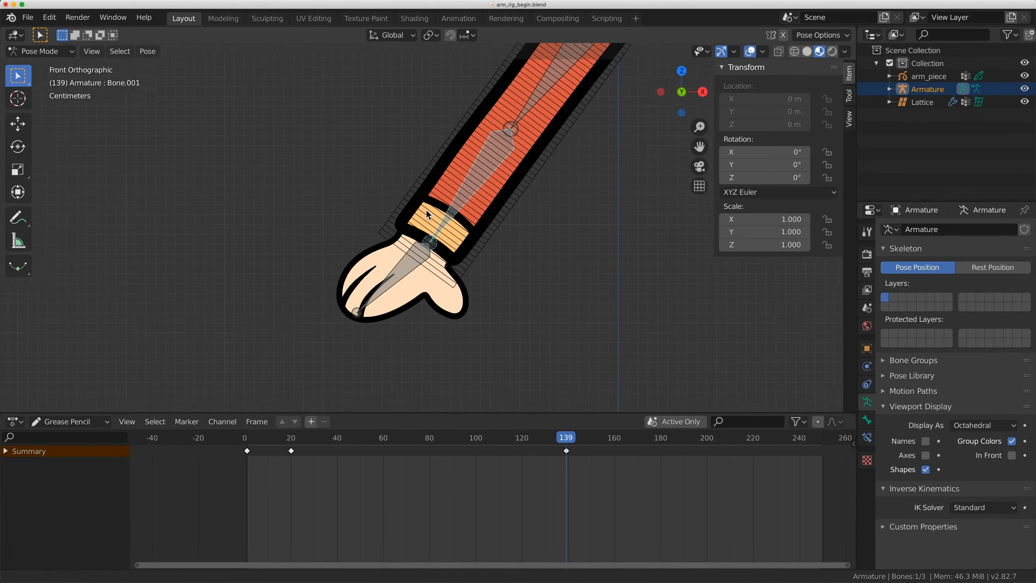
Return to Object Mode, make arm_piece's hand layer active, and toggle its visibility to check which strokes it holds
{"action": "scroll", "coordinate": [448, 324], "scroll_direction": "up", "scroll_amount": 2}
{"action": "key", "text": "ctrl+Tab"}
{"action": "left_click", "coordinate": [452, 293]}
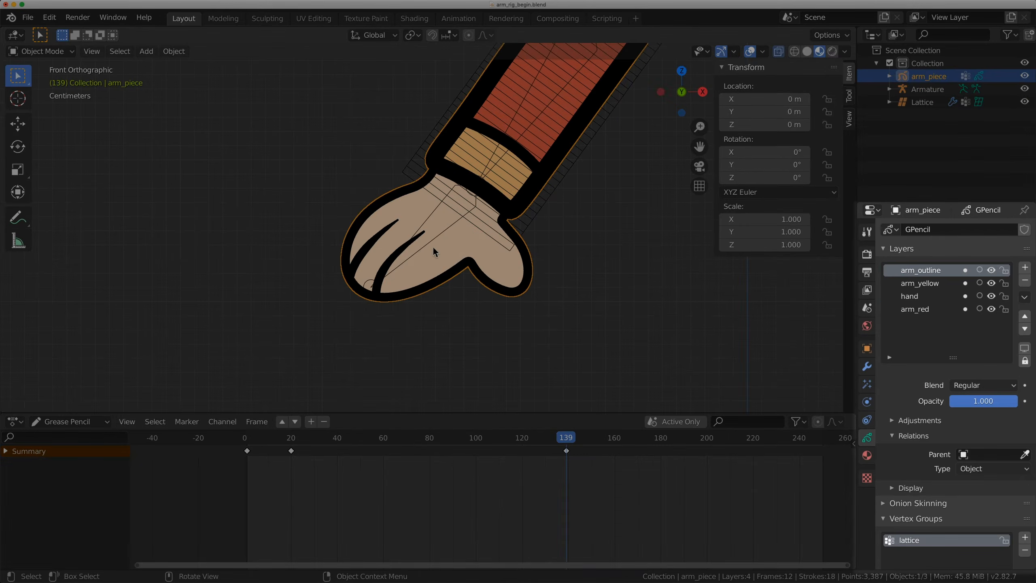
{"action": "left_click", "coordinate": [923, 310]}
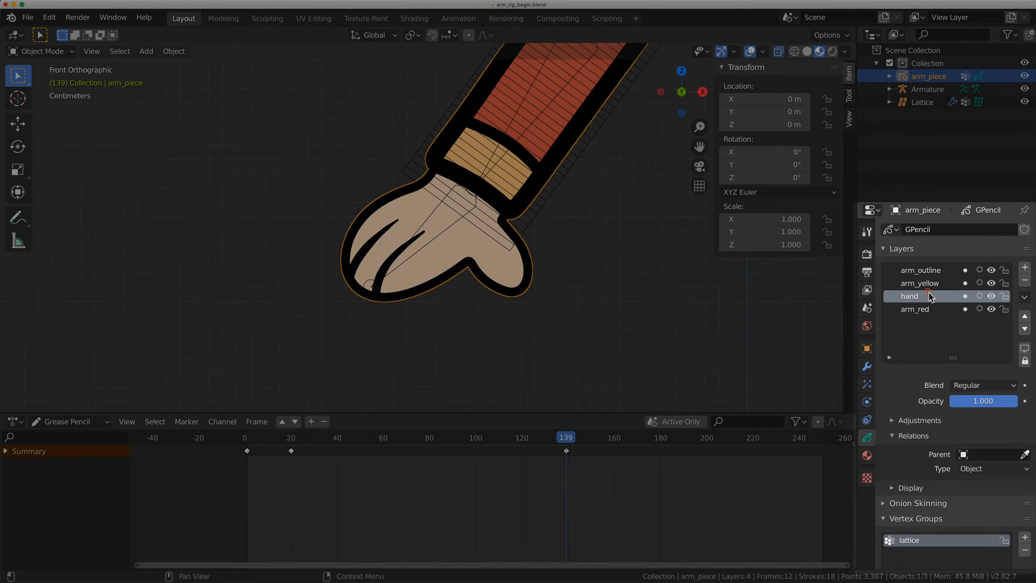
{"action": "left_click", "coordinate": [991, 297]}
{"action": "left_click", "coordinate": [991, 297]}
{"action": "left_click", "coordinate": [991, 297]}
{"action": "left_click", "coordinate": [991, 297]}
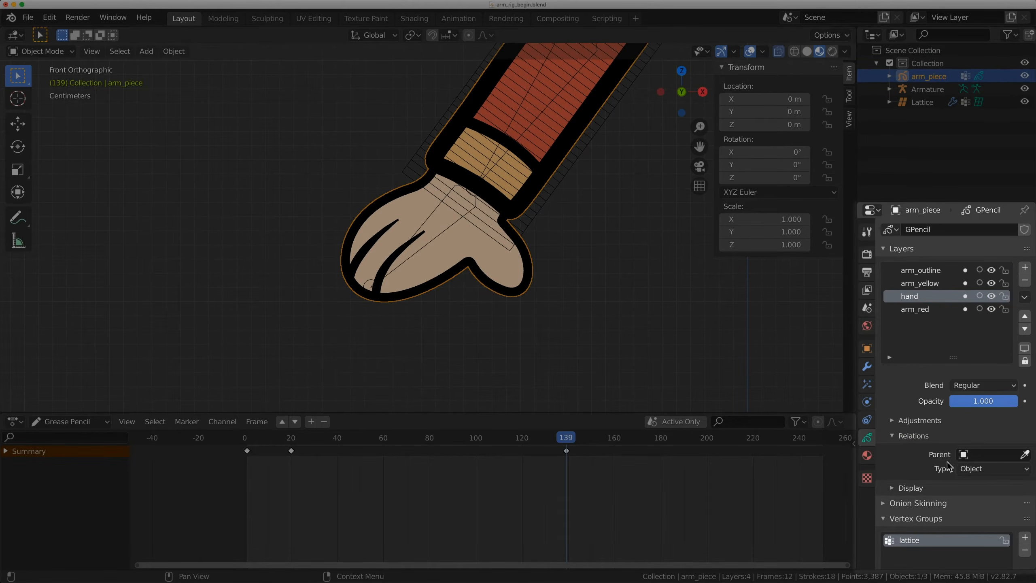
Parent the hand layer to the Armature with the Bone type, using Bone.002
{"action": "left_click", "coordinate": [978, 456]}
{"action": "left_click", "coordinate": [909, 334]}
{"action": "left_click", "coordinate": [980, 470]}
{"action": "left_click", "coordinate": [985, 512]}
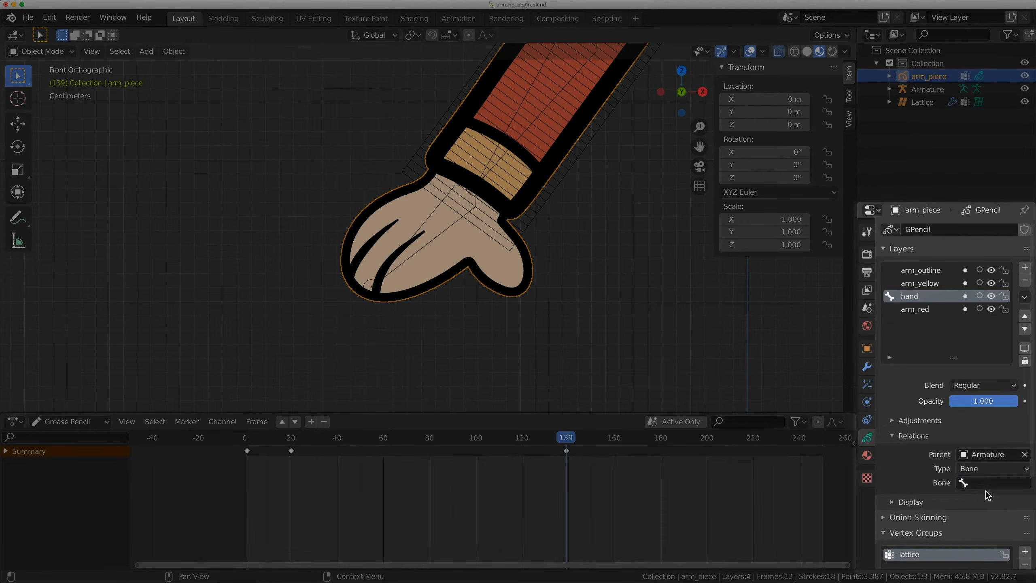
{"action": "left_click", "coordinate": [980, 483]}
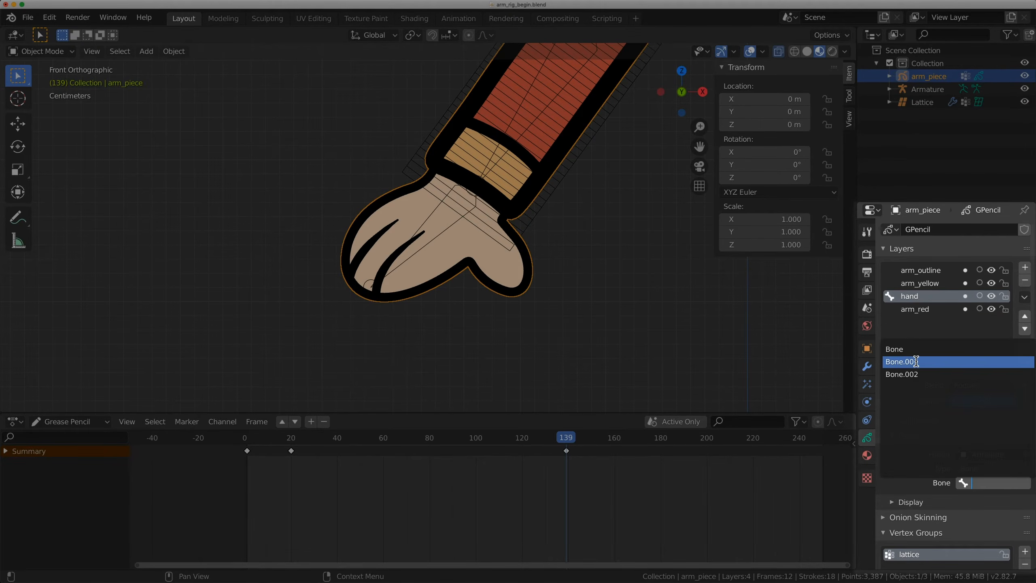
{"action": "left_click", "coordinate": [920, 374]}
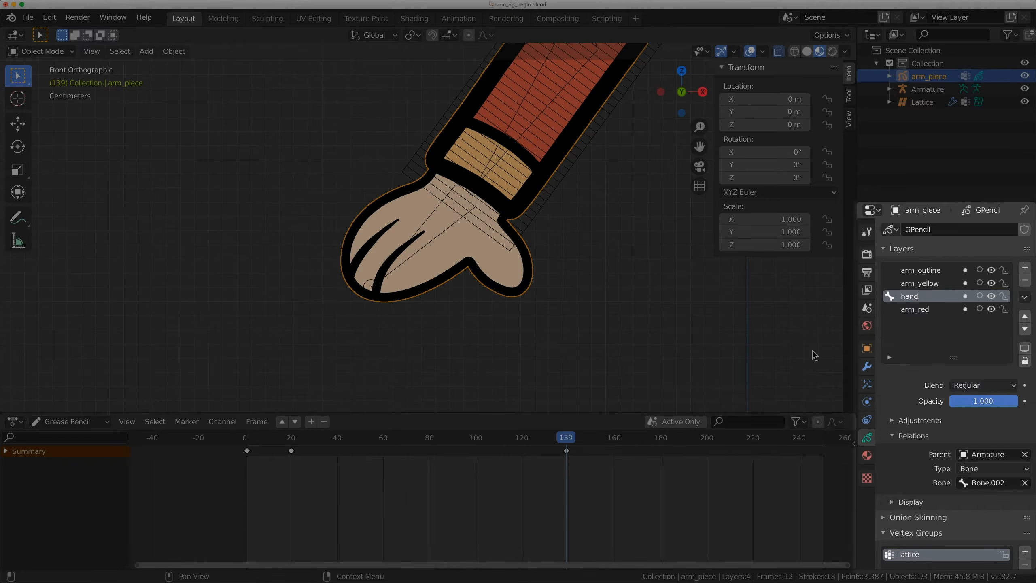
Put the armature in Pose Mode and rotate the forearm bone upward to test that the hand follows the arm
{"action": "left_click", "coordinate": [447, 231]}
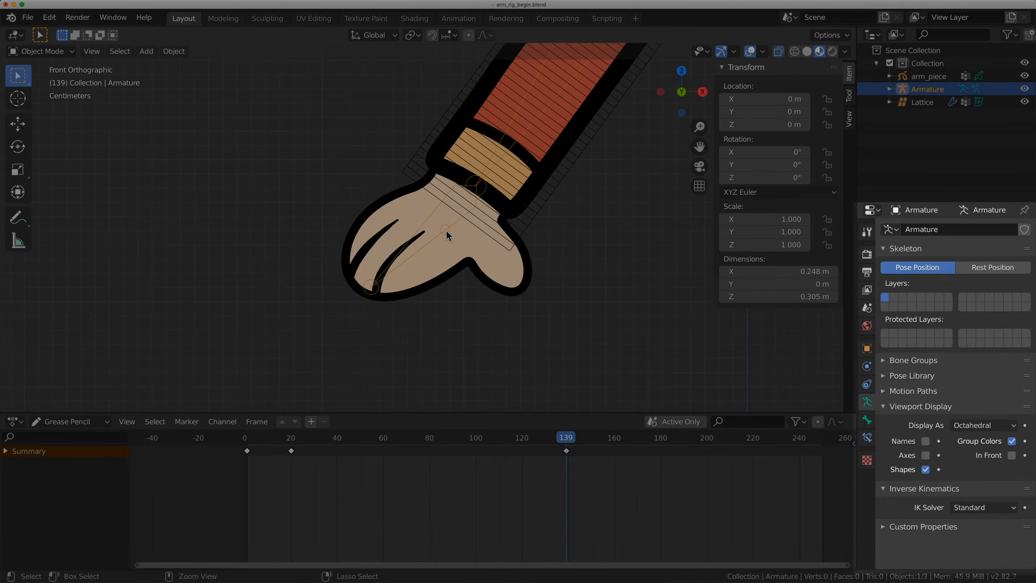
{"action": "key", "text": "ctrl+Tab"}
{"action": "scroll", "coordinate": [447, 232], "scroll_direction": "down", "scroll_amount": 9}
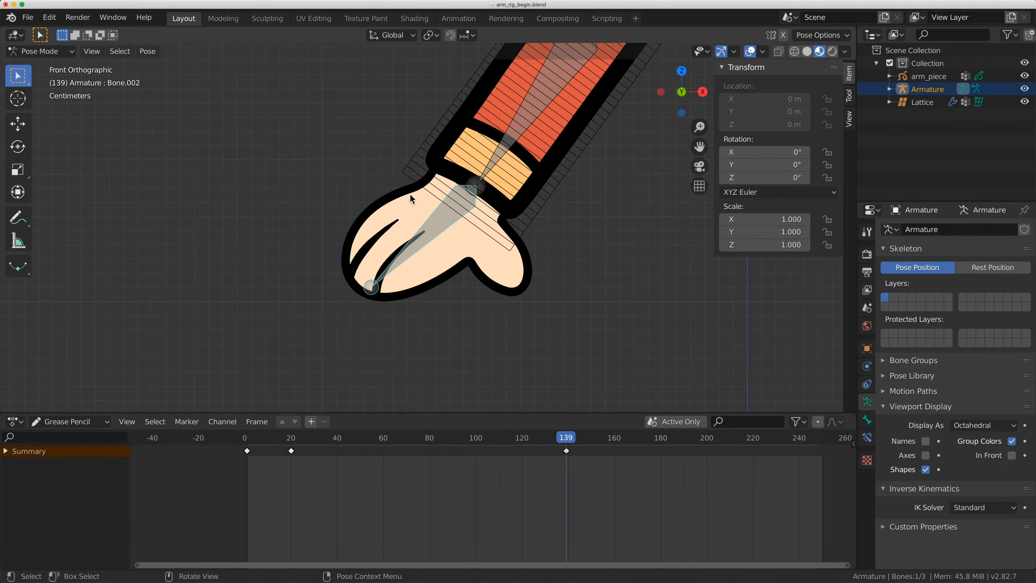
{"action": "scroll", "coordinate": [528, 200], "scroll_direction": "up", "scroll_amount": 5}
{"action": "left_click", "coordinate": [466, 202]}
{"action": "key", "text": "r"}
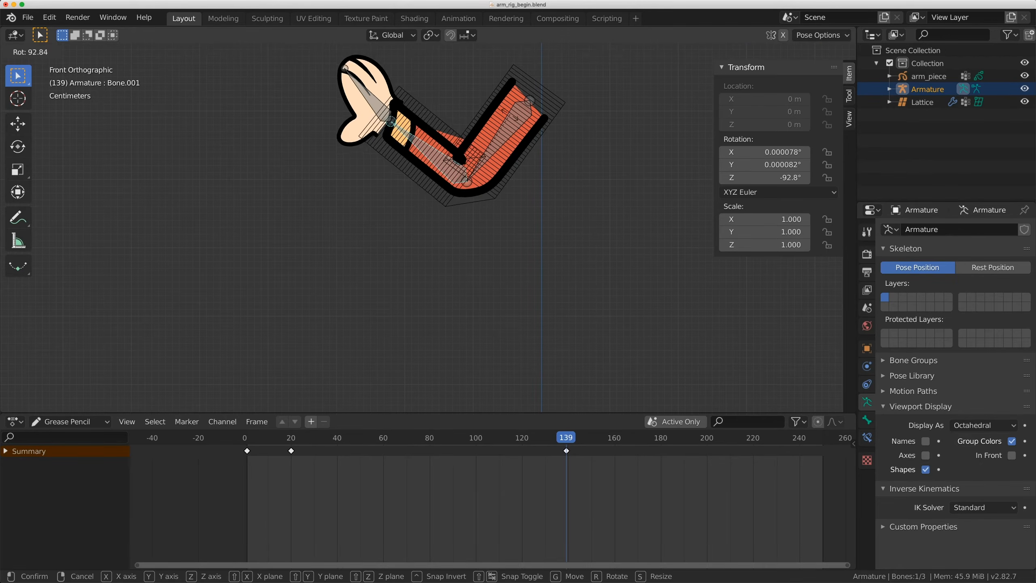
{"action": "left_click", "coordinate": [506, 139]}
Rotate the forearm bone in the opposite direction to about 88.7° on Z to test the elbow bend
{"action": "scroll", "coordinate": [502, 207], "scroll_direction": "up", "scroll_amount": 2}
{"action": "scroll", "coordinate": [502, 204], "scroll_direction": "up", "scroll_amount": 1}
{"action": "middle_click_drag", "start_coordinate": [502, 204], "coordinate": [464, 241], "text": "shift"}
{"action": "key", "text": "r"}
{"action": "left_click", "coordinate": [504, 248]}
{"action": "scroll", "coordinate": [458, 205], "scroll_direction": "up", "scroll_amount": 1}
{"action": "scroll", "coordinate": [669, 272], "scroll_direction": "down", "scroll_amount": 1}
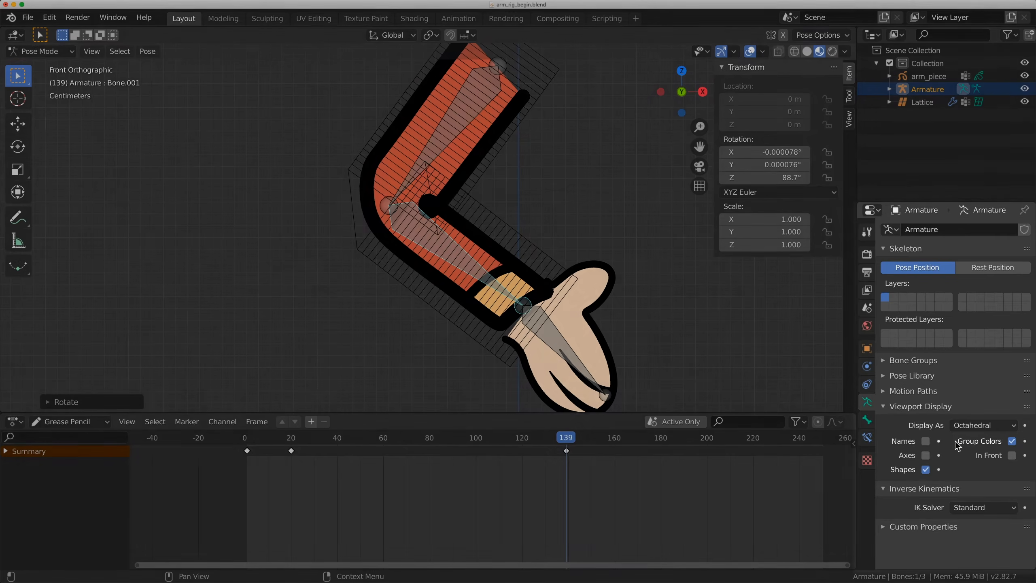
Display the armature's bones as B-Bone and shrink all bones' display size until they look like thin strips
{"action": "left_click", "coordinate": [981, 425]}
{"action": "left_click", "coordinate": [970, 473]}
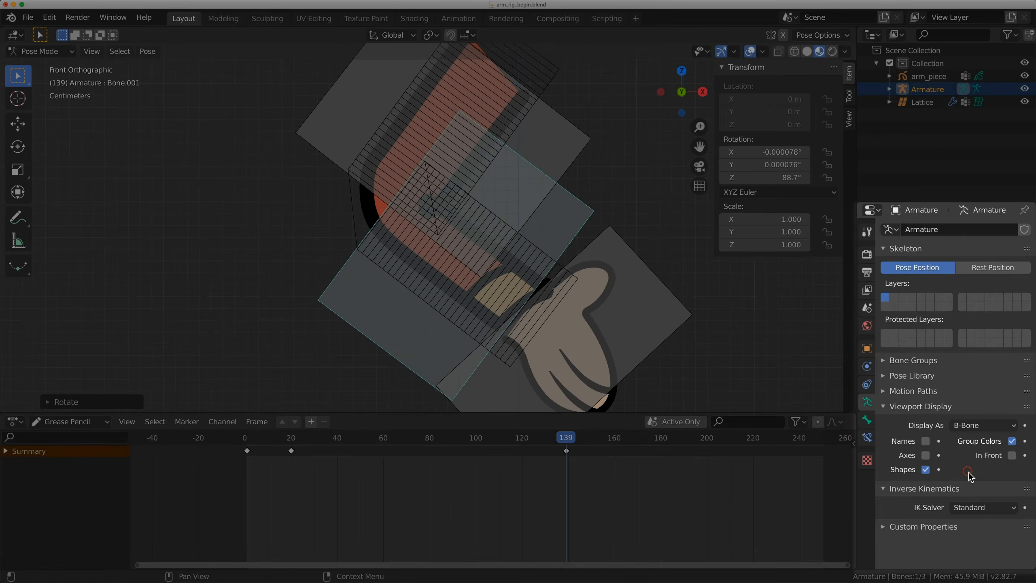
{"action": "scroll", "coordinate": [466, 254], "scroll_direction": "down", "scroll_amount": 1}
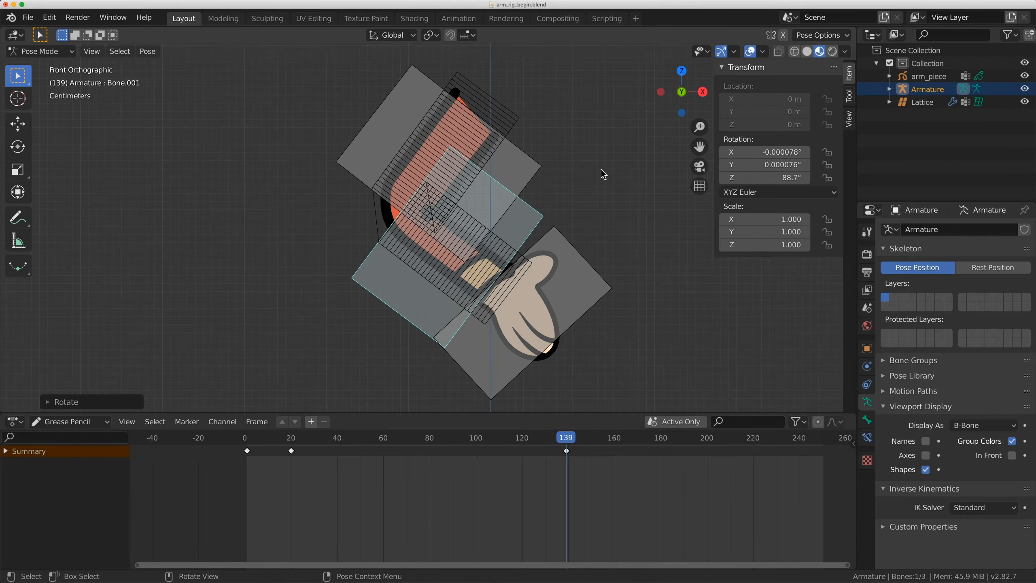
{"action": "key", "text": "a"}
{"action": "key", "text": "ctrl+alt+s"}
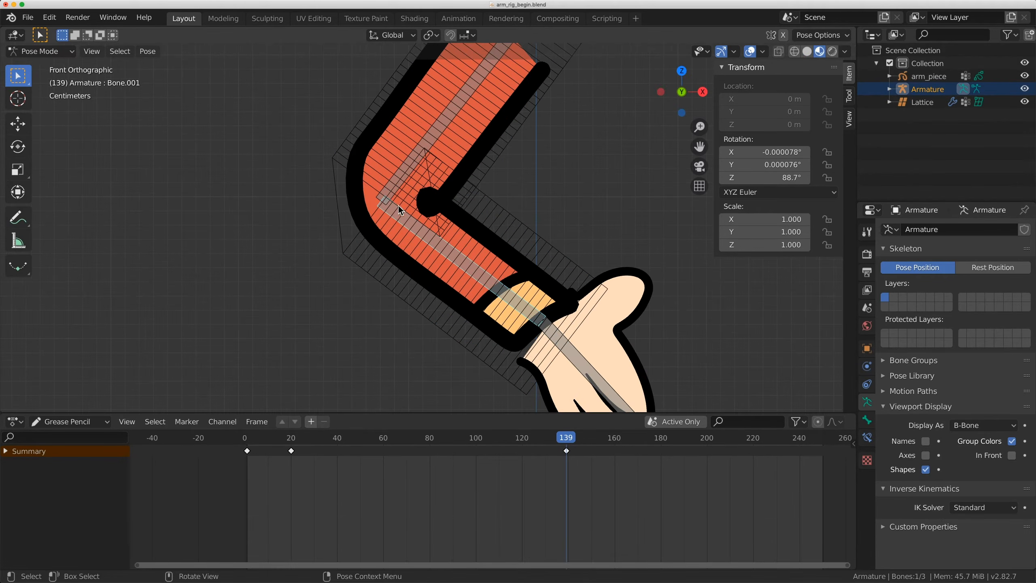
Give both the upper arm and forearm bones 32 Bendy Bones segments
{"action": "left_click", "coordinate": [382, 202], "text": "shift"}
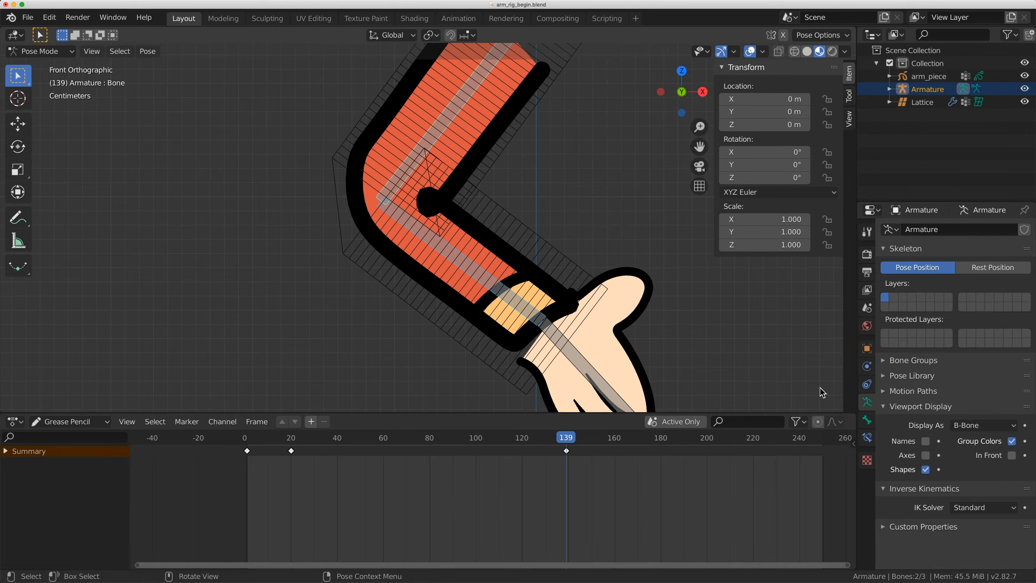
{"action": "left_click", "coordinate": [868, 421]}
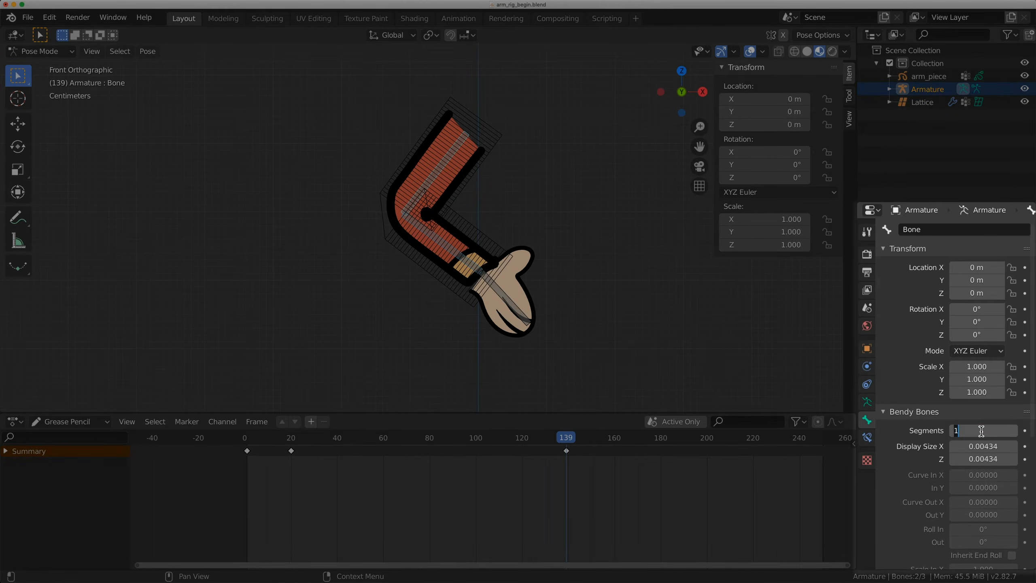
{"action": "key", "text": "Return"}
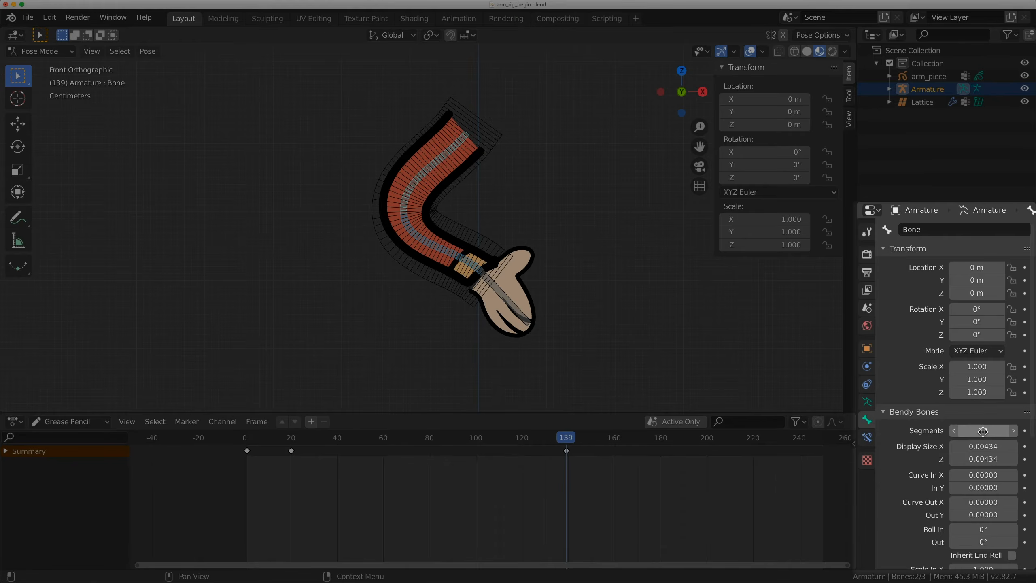
Rotate the forearm bone up the opposite way to about -91.1° on Z to test the bendy curve
{"action": "scroll", "coordinate": [468, 256], "scroll_direction": "up", "scroll_amount": 2}
{"action": "left_click", "coordinate": [474, 258]}
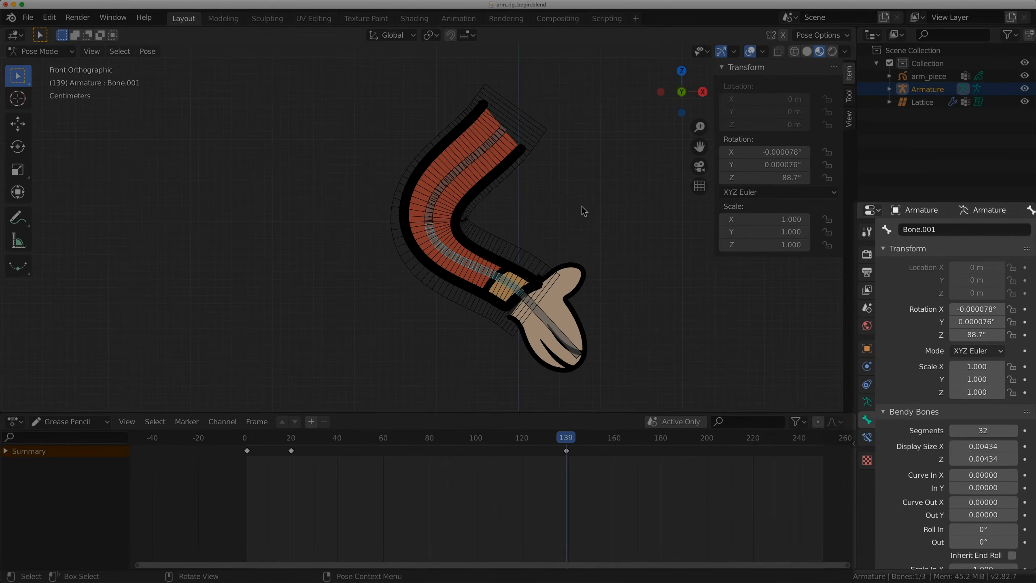
{"action": "key", "text": "r"}
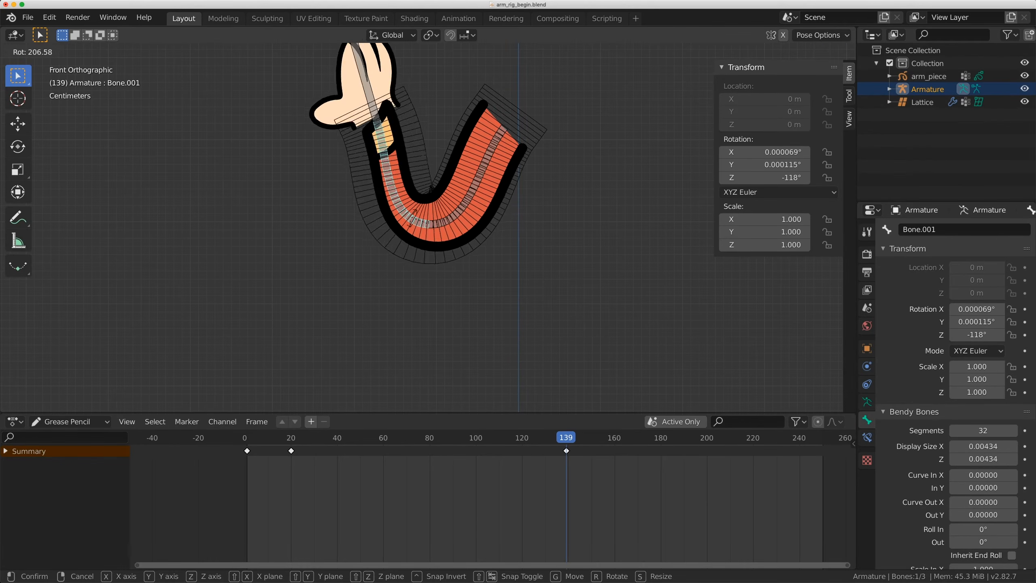
{"action": "right_click", "coordinate": [413, 213]}
{"action": "key", "text": "r"}
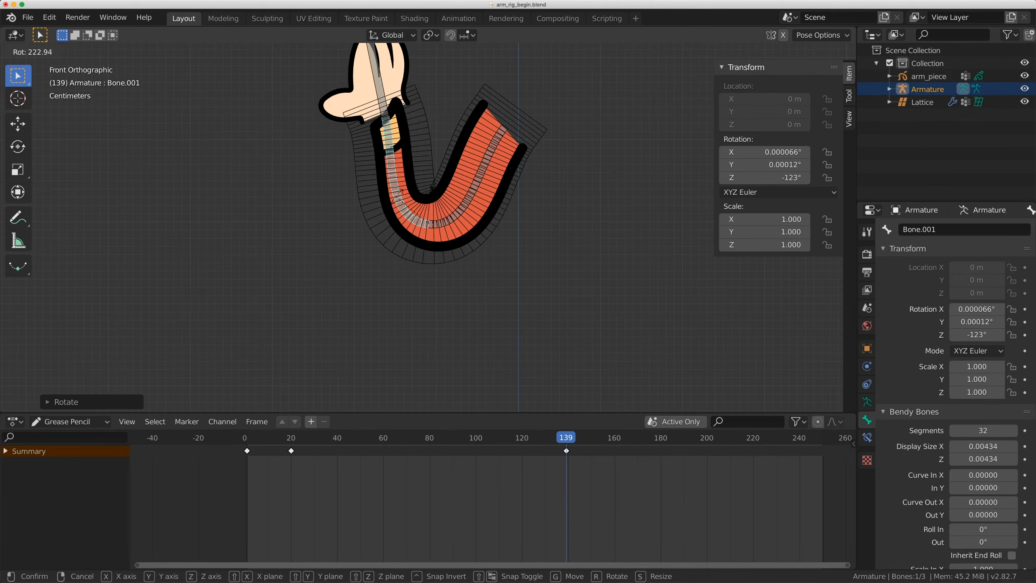
{"action": "left_click", "coordinate": [403, 181]}
{"action": "left_click", "coordinate": [404, 183]}
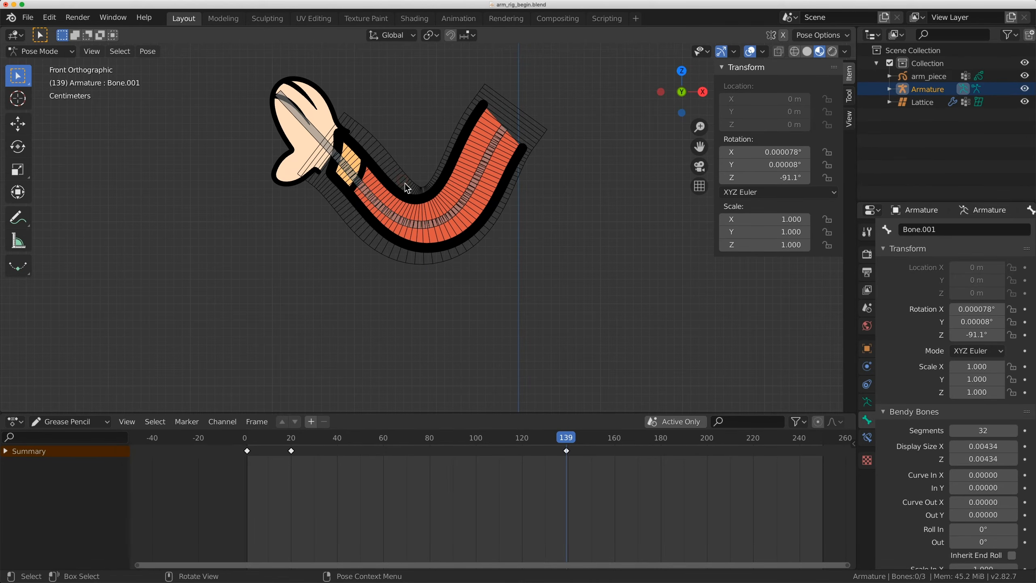
In Object Mode, select the lattice and set its U, V and W interpolation to Linear
{"action": "key", "text": "ctrl+Tab"}
{"action": "left_click", "coordinate": [410, 175]}
{"action": "left_click", "coordinate": [867, 420]}
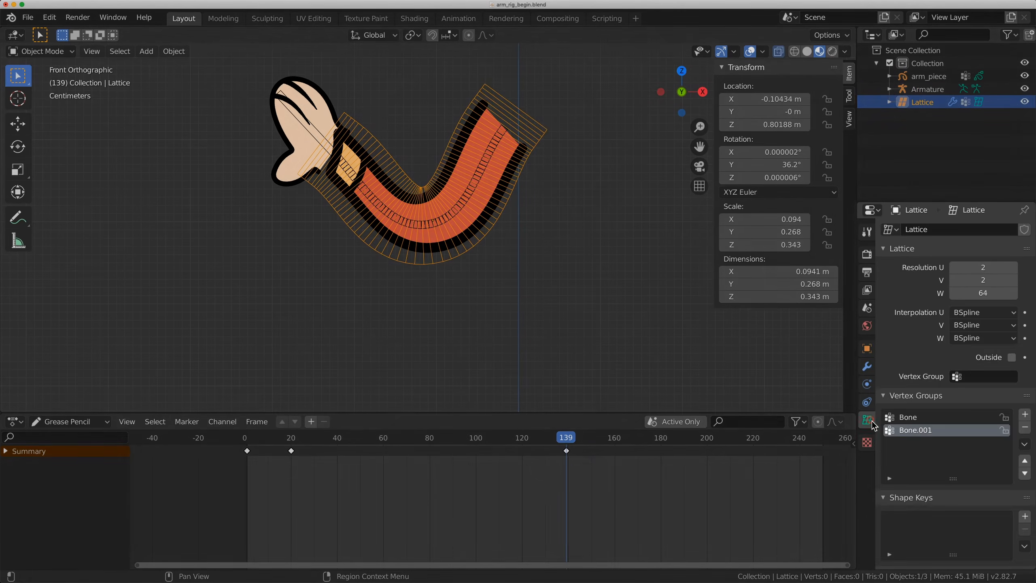
{"action": "left_click", "coordinate": [997, 312]}
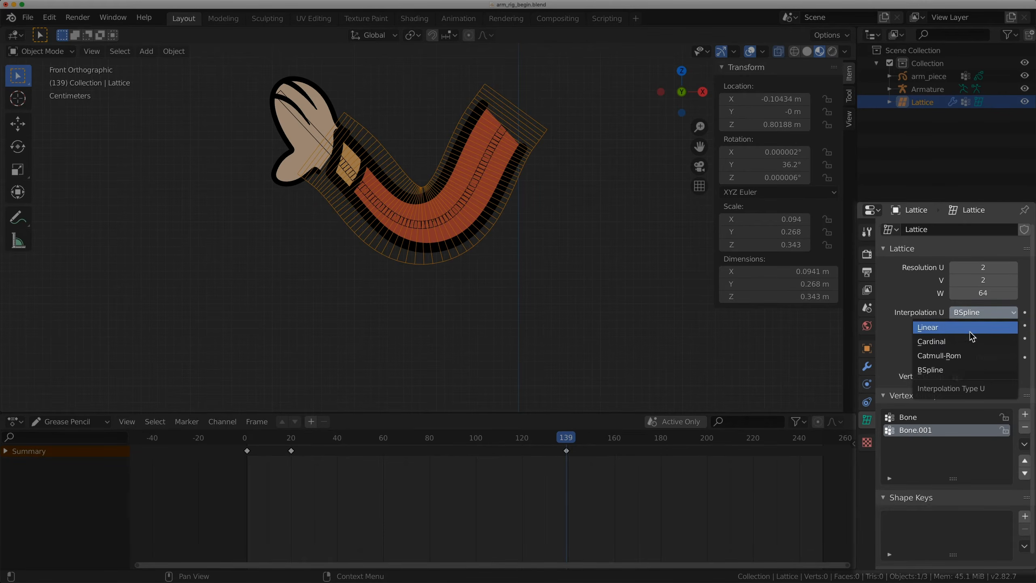
{"action": "left_click", "coordinate": [971, 331]}
{"action": "left_click", "coordinate": [985, 331]}
{"action": "left_click", "coordinate": [971, 344]}
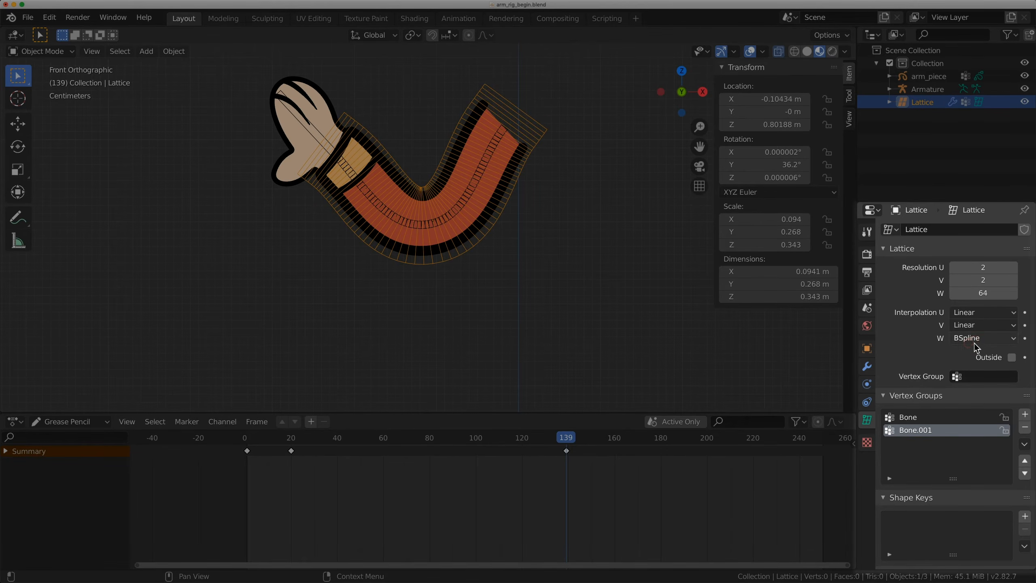
{"action": "left_click", "coordinate": [959, 340]}
{"action": "left_click", "coordinate": [947, 353]}
Return the armature to Pose Mode and test the forearm bone's bend both ways, finishing at about 128° on Z
{"action": "left_click", "coordinate": [381, 208]}
{"action": "key", "text": "ctrl+Tab"}
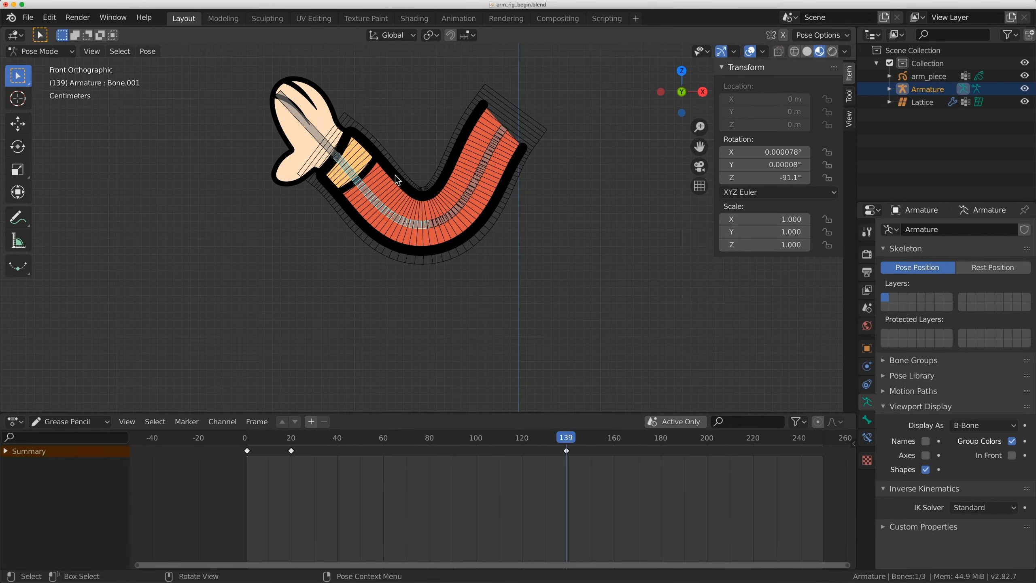
{"action": "scroll", "coordinate": [402, 205], "scroll_direction": "up", "scroll_amount": 1}
{"action": "key", "text": "r"}
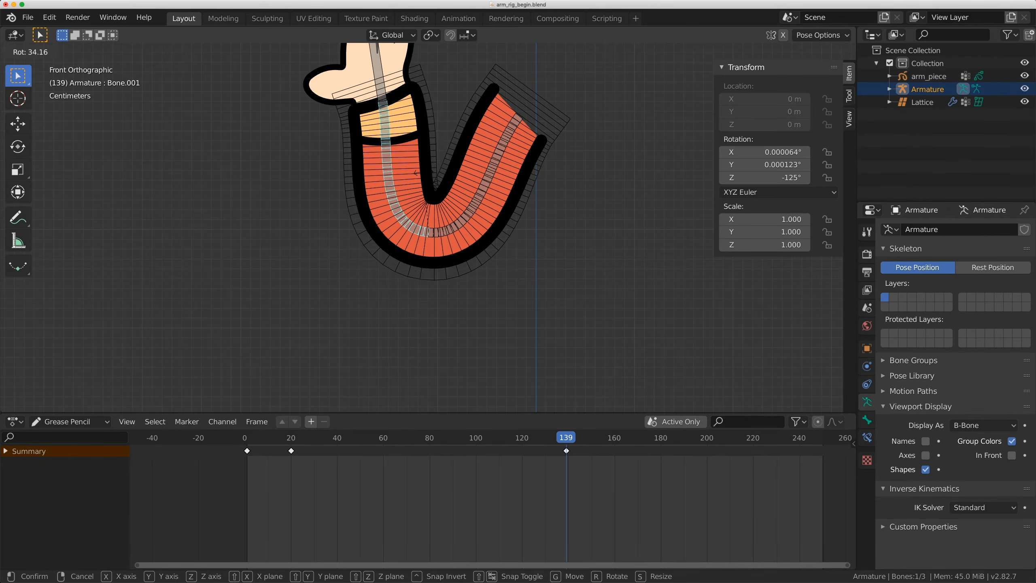
{"action": "left_click", "coordinate": [428, 257]}
{"action": "key", "text": "r"}
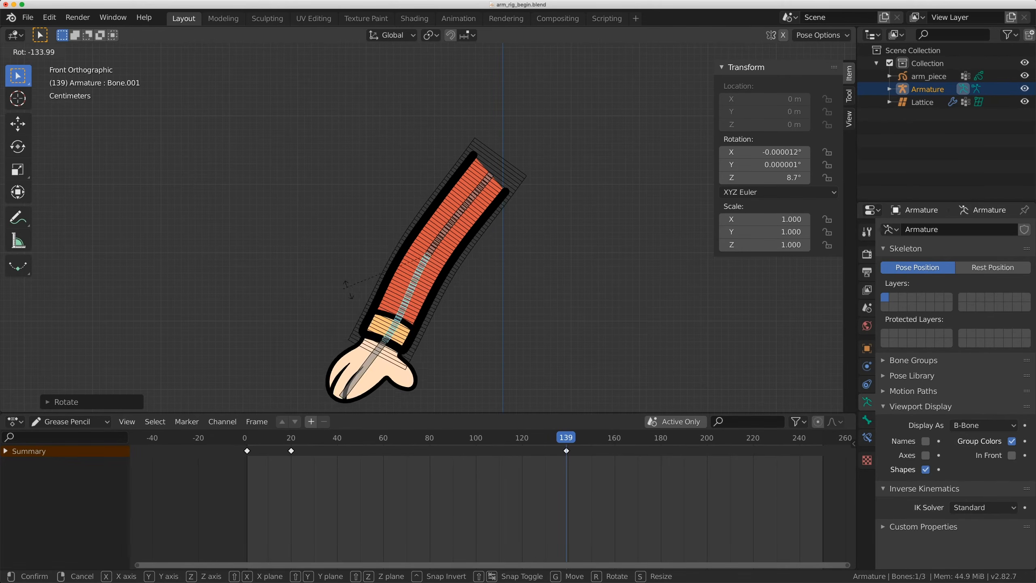
{"action": "scroll", "coordinate": [432, 246], "scroll_direction": "up", "scroll_amount": 6}
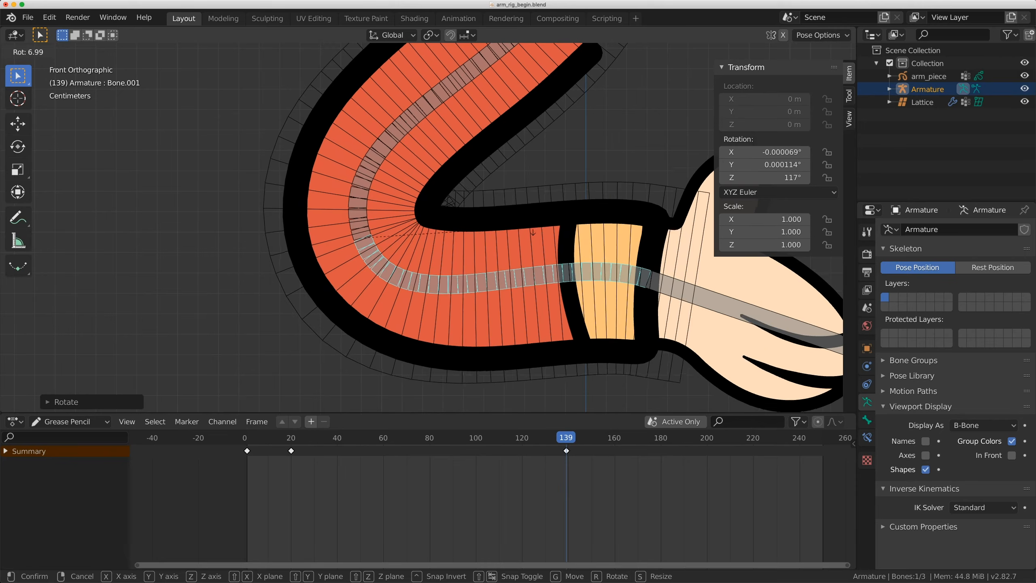
{"action": "left_click", "coordinate": [458, 343]}
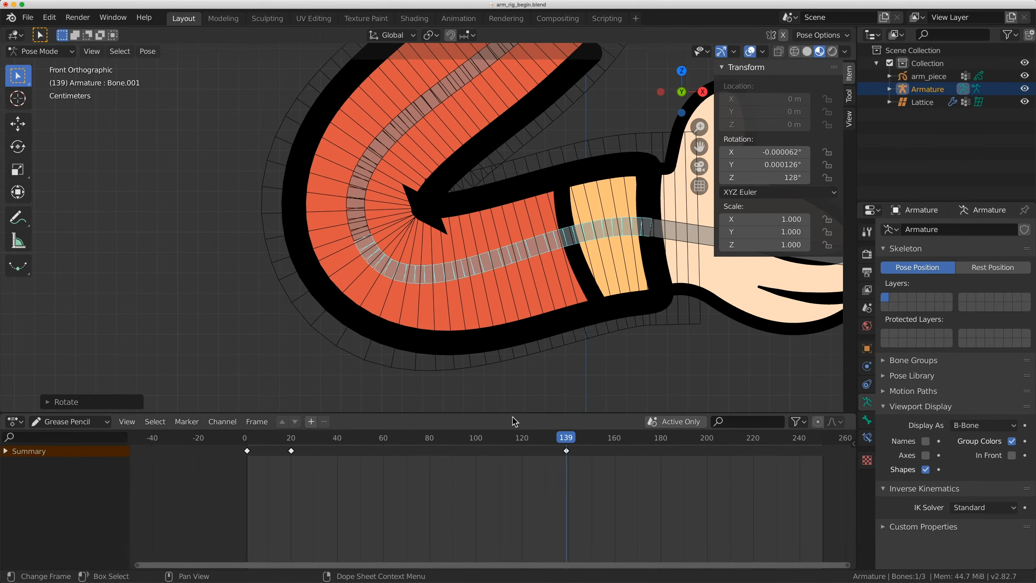
Select all bones and insert LocRotScale keyframes for the bent pose at frames 139 and 180
{"action": "mouse_move", "coordinate": [577, 447]}
{"action": "left_mouse_down"}
{"action": "mouse_move", "coordinate": [537, 442]}
{"action": "mouse_move", "coordinate": [566, 449]}
{"action": "left_mouse_up"}
{"action": "scroll", "coordinate": [411, 272], "scroll_direction": "down", "scroll_amount": 4}
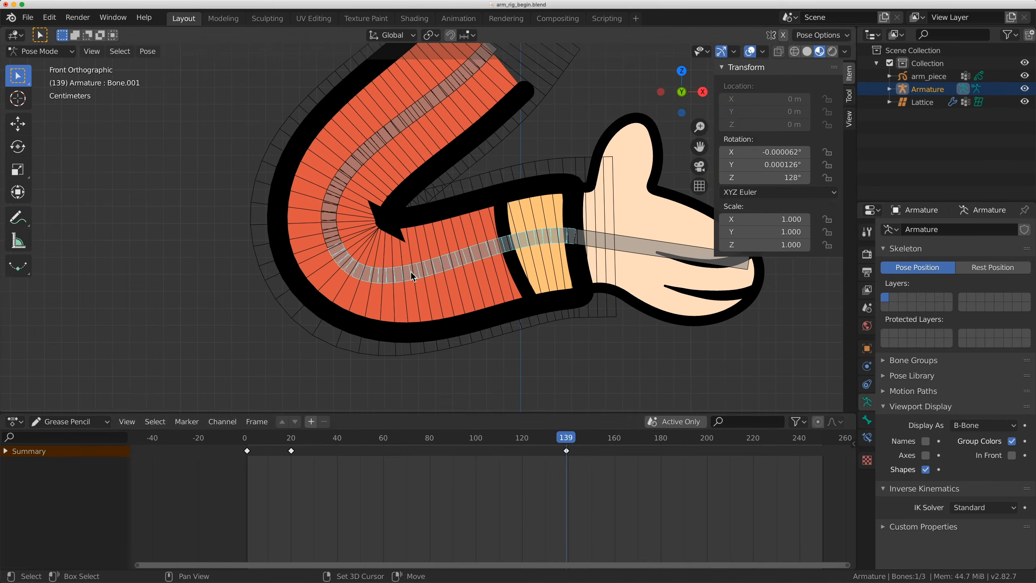
{"action": "key", "text": "a"}
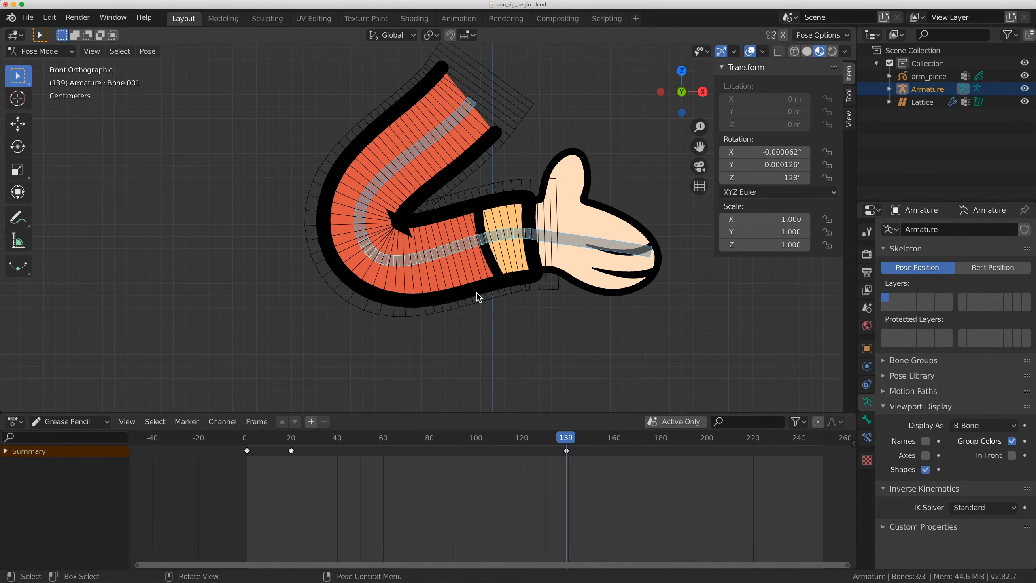
{"action": "key", "text": "i"}
{"action": "left_click", "coordinate": [465, 347]}
{"action": "left_click_drag", "start_coordinate": [645, 439], "coordinate": [659, 447]}
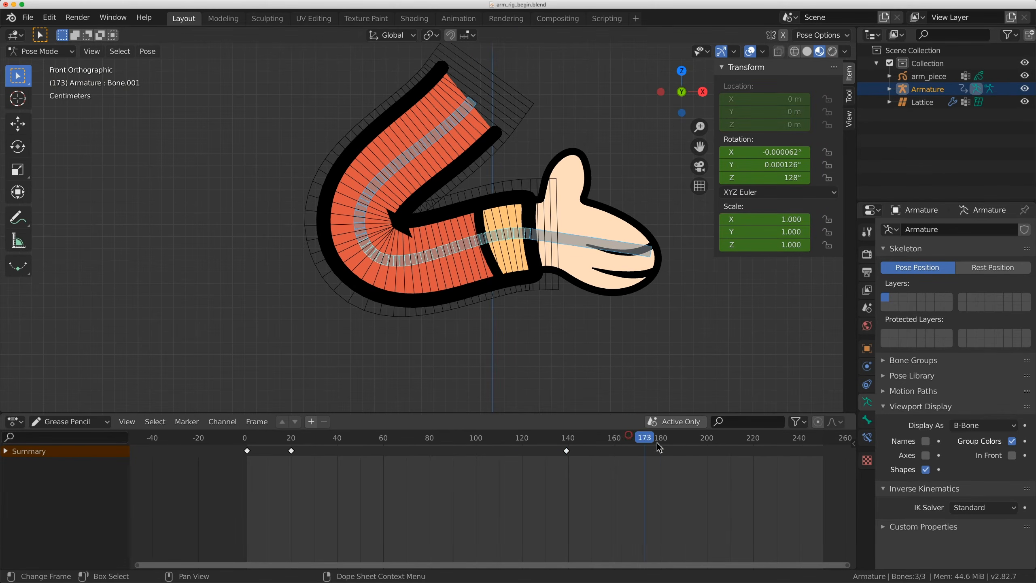
{"action": "key", "text": "i"}
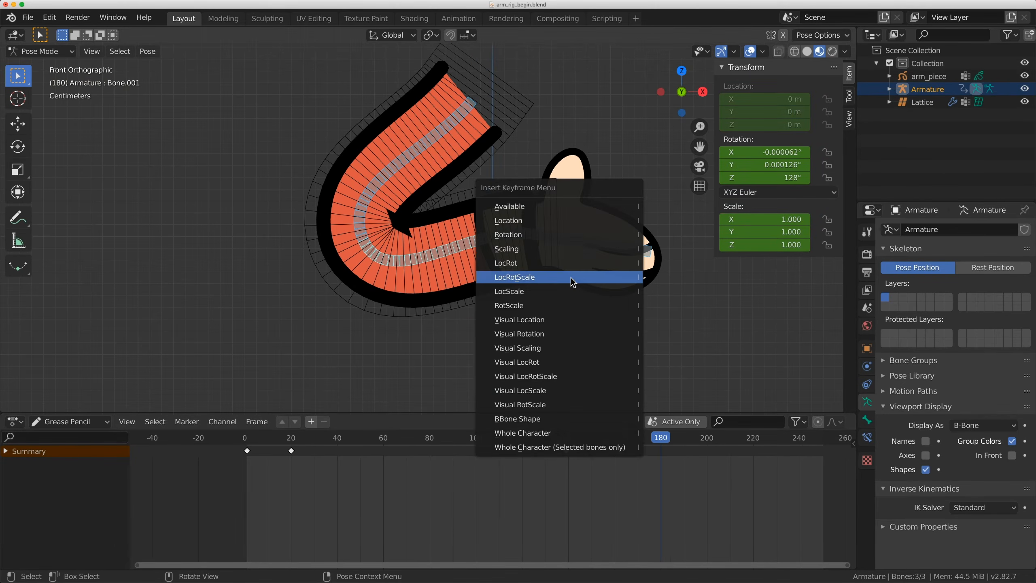
{"action": "left_click", "coordinate": [571, 277]}
{"action": "key", "text": "i"}
{"action": "left_click", "coordinate": [493, 272]}
Go back to frame 139 and switch the dope sheet editor to Timeline
{"action": "key", "text": "Down"}
{"action": "left_click", "coordinate": [15, 421]}
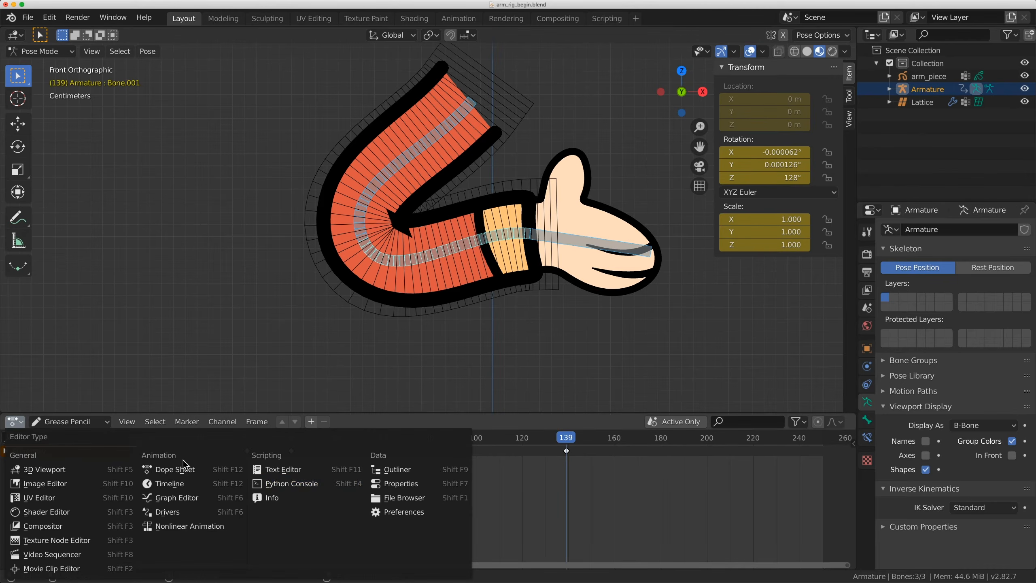
{"action": "left_click", "coordinate": [207, 490]}
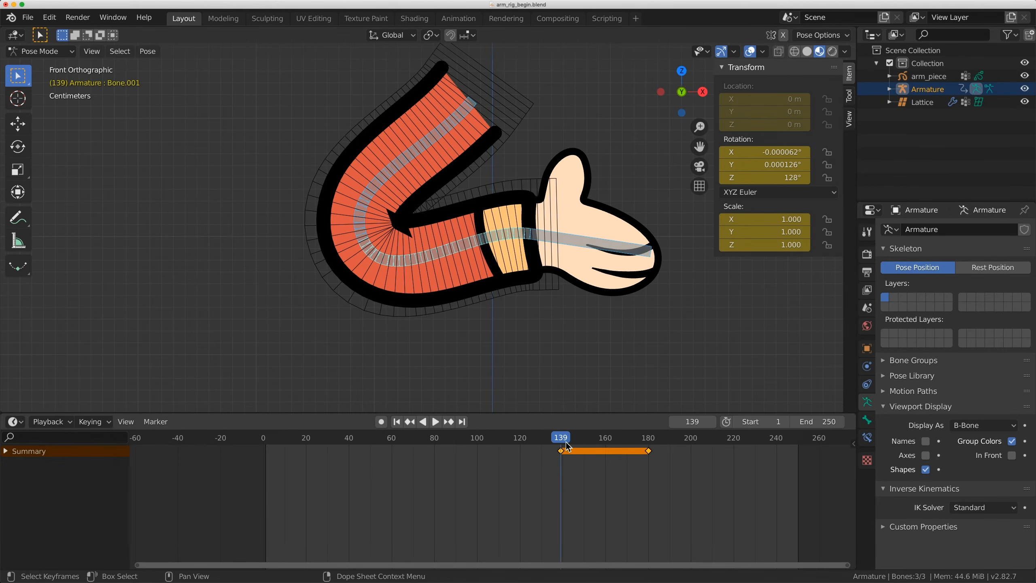
Clear all bones' rotation at frame 139, key the straight pose with LocRotScale, and scrub to frame 180
{"action": "key", "text": "alt+r"}
{"action": "key", "text": "i"}
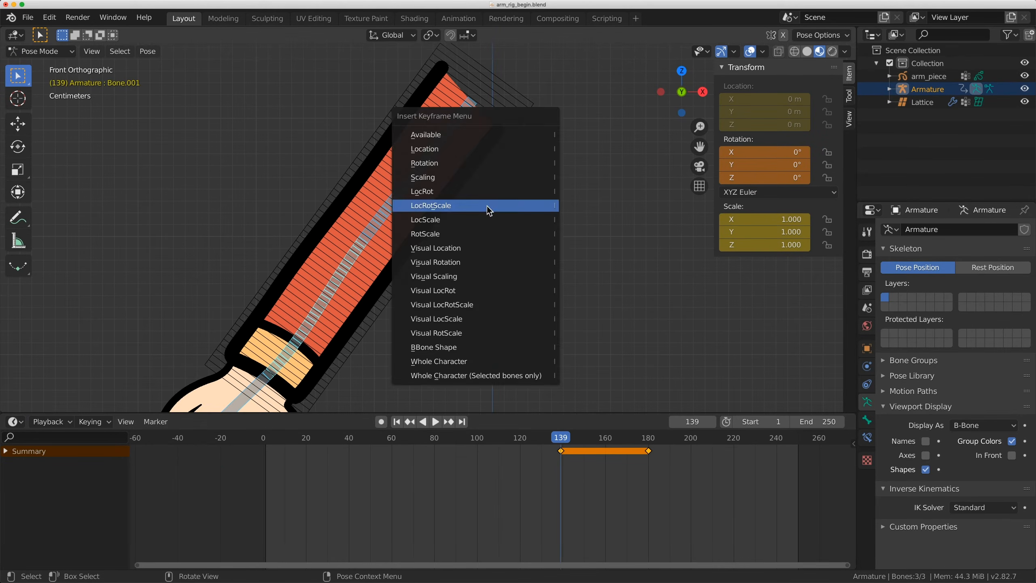
{"action": "left_click", "coordinate": [487, 205]}
{"action": "left_click_drag", "start_coordinate": [571, 444], "coordinate": [649, 451]}
Select arm_piece in Object Mode, switch the timeline editor back to Dope Sheet, and scrub to frame 139
{"action": "key", "text": "ctrl+Tab"}
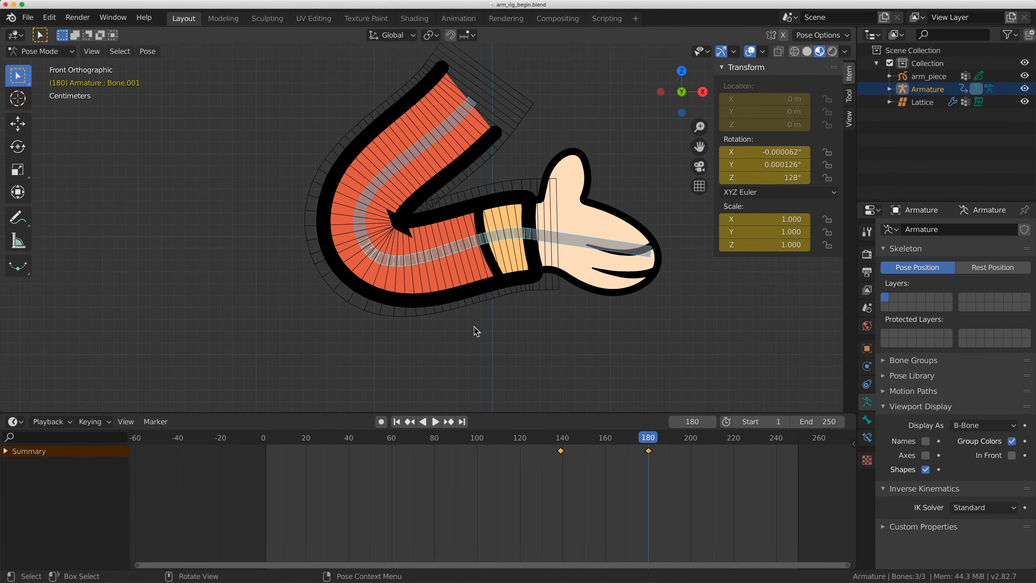
{"action": "left_click", "coordinate": [470, 293]}
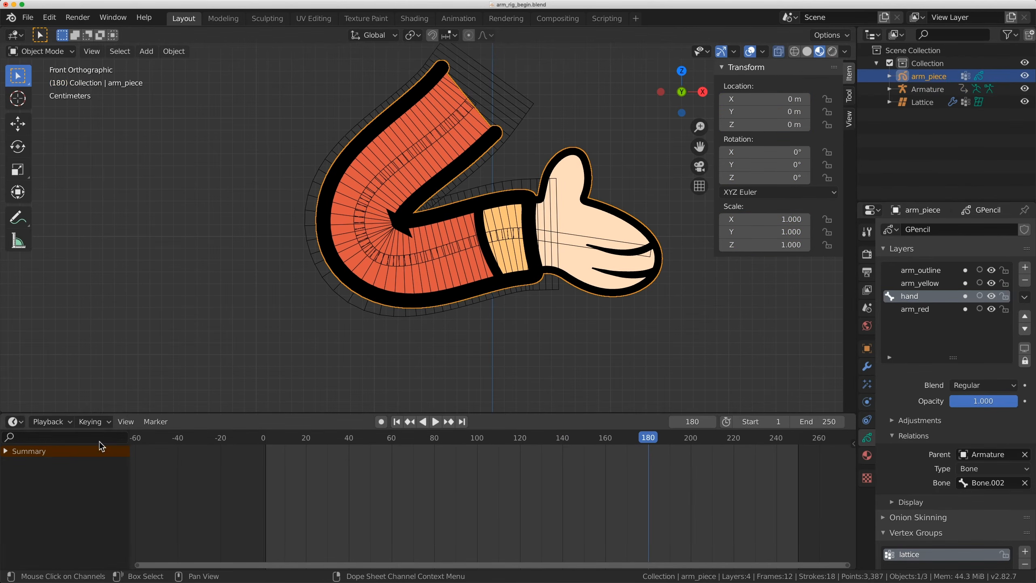
{"action": "left_click", "coordinate": [16, 422]}
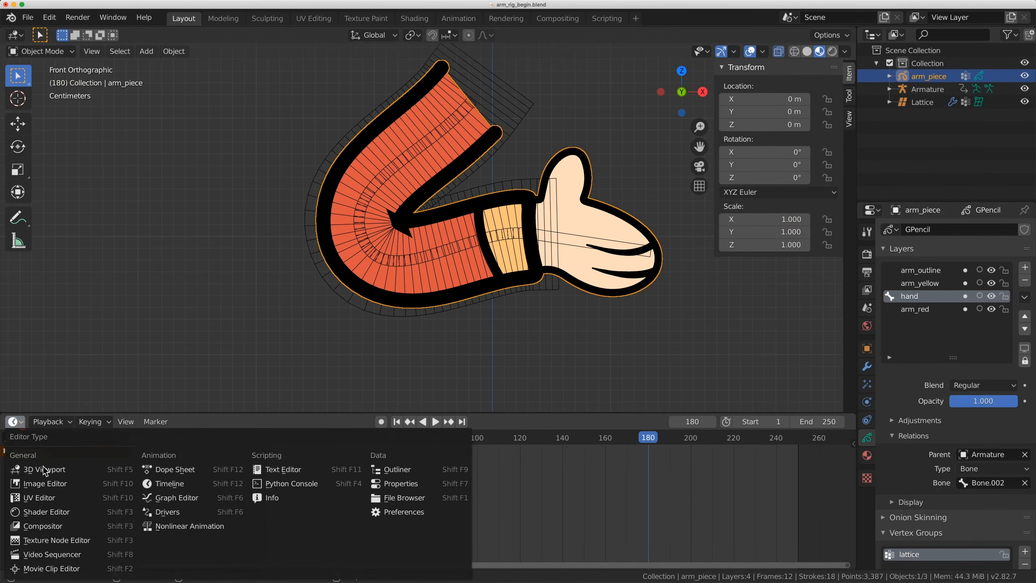
{"action": "left_click", "coordinate": [192, 474]}
{"action": "left_click_drag", "start_coordinate": [612, 438], "coordinate": [561, 439]}
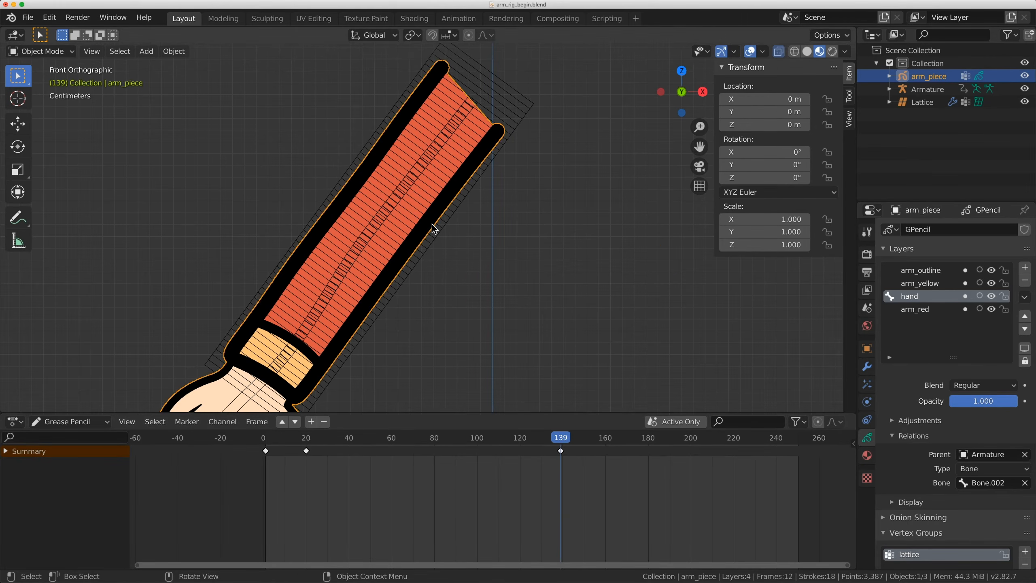
Examine arm_piece's strokes in Edit Mode at frame 139, and inspect the inner elbow in Object Mode at frame 180
{"action": "key", "text": "Tab"}
{"action": "scroll", "coordinate": [466, 251], "scroll_direction": "down", "scroll_amount": 3}
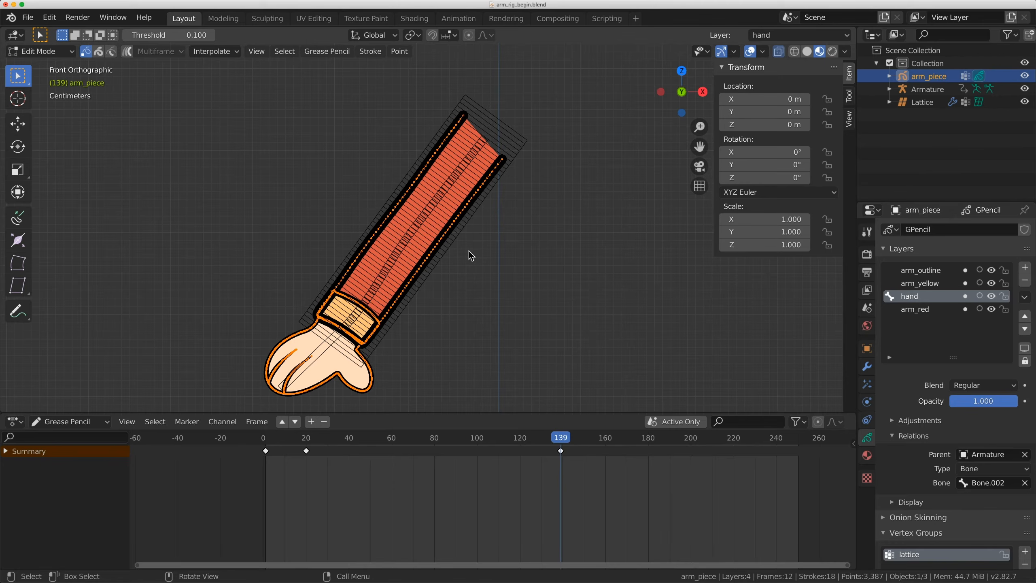
{"action": "key", "text": "Tab"}
{"action": "left_click_drag", "start_coordinate": [565, 443], "coordinate": [649, 440]}
{"action": "scroll", "coordinate": [452, 261], "scroll_direction": "up", "scroll_amount": 5}
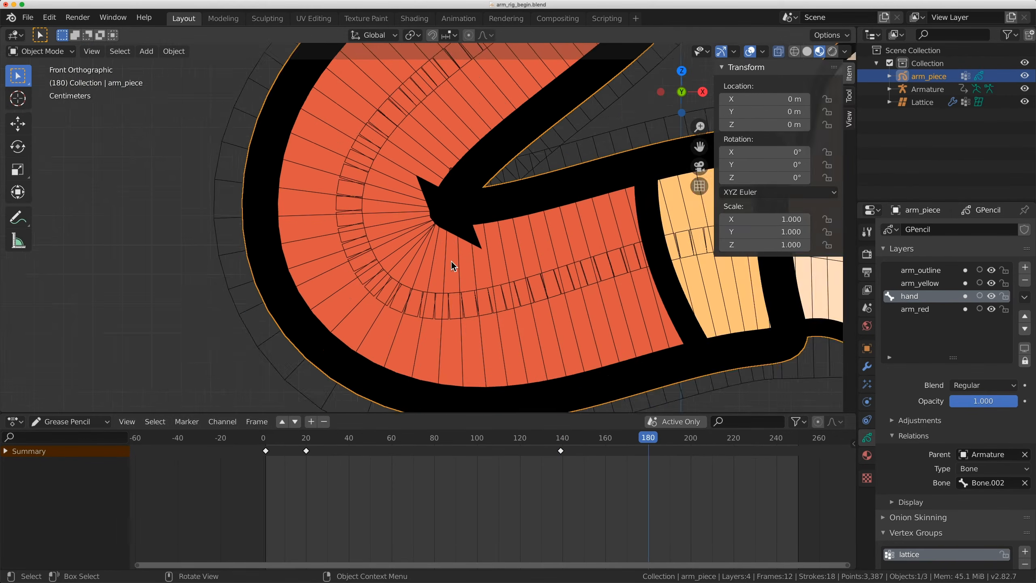
{"action": "scroll", "coordinate": [407, 296], "scroll_direction": "up", "scroll_amount": 2}
Put arm_piece in Edit Mode and enable its Lattice modifier's Edit Mode display to examine the inner elbow points
{"action": "key", "text": "Tab"}
{"action": "scroll", "coordinate": [417, 273], "scroll_direction": "down", "scroll_amount": 6}
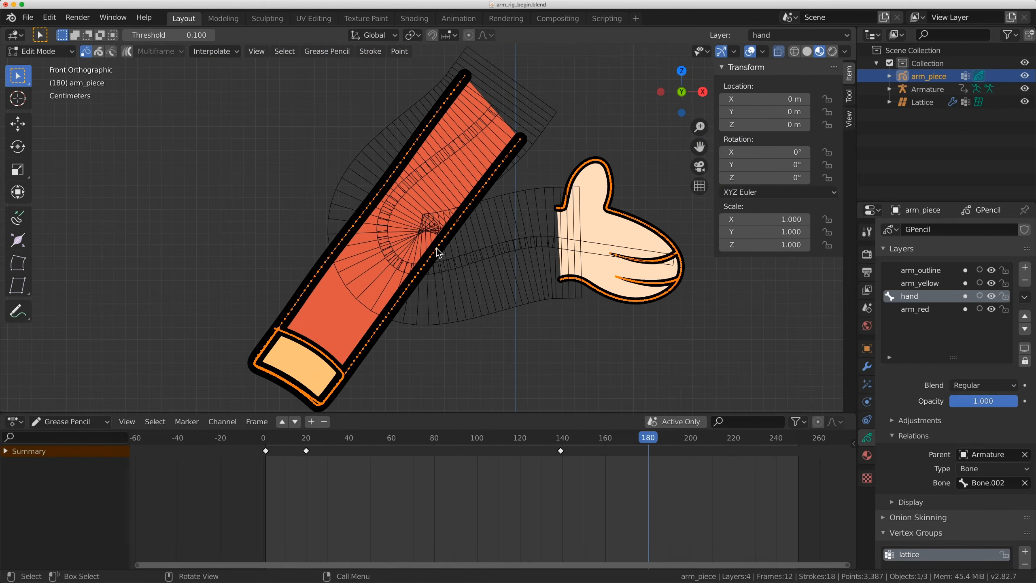
{"action": "left_click", "coordinate": [867, 367]}
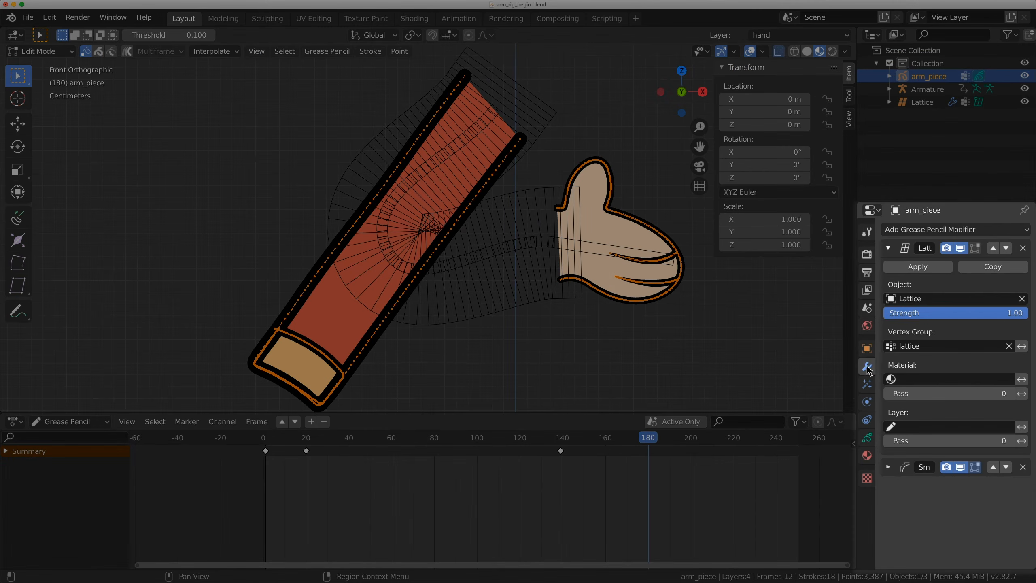
{"action": "left_click", "coordinate": [973, 251]}
{"action": "scroll", "coordinate": [373, 255], "scroll_direction": "up", "scroll_amount": 10}
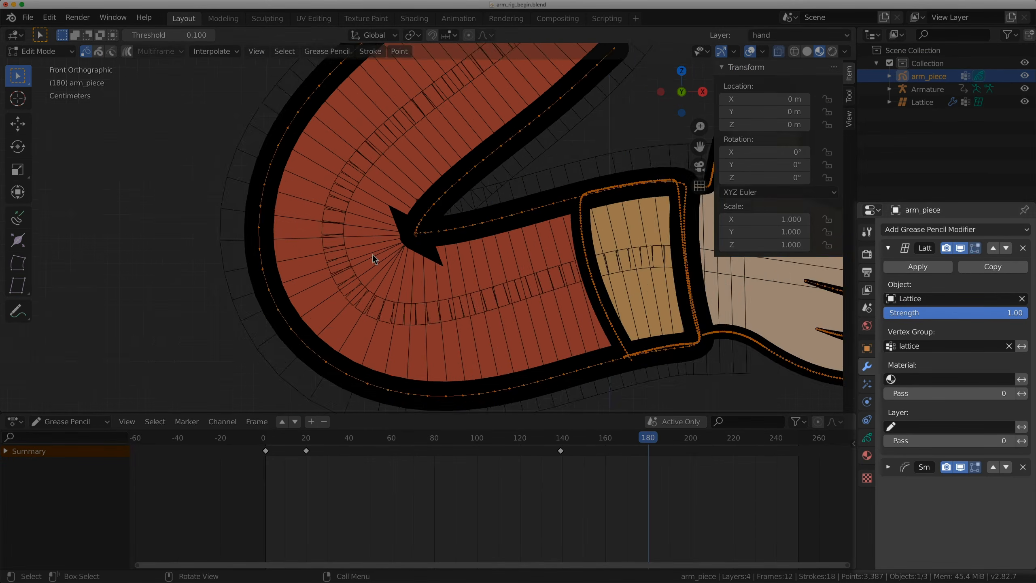
{"action": "scroll", "coordinate": [412, 278], "scroll_direction": "up", "scroll_amount": 2}
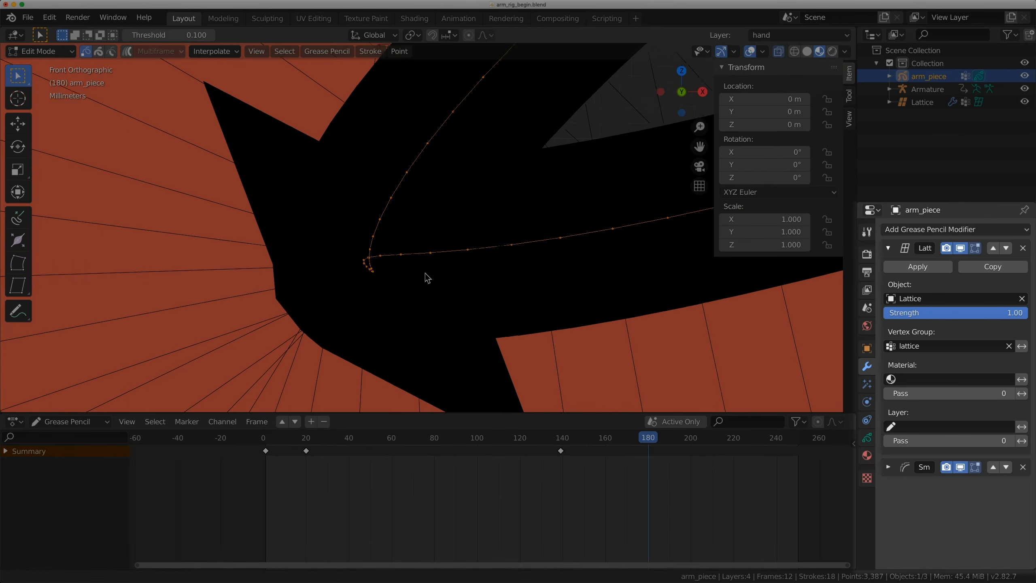
Smooth arm_piece's inner elbow stroke at frame 180 in Sculpt Mode, enlarging the Smooth brush radius to 353 px
{"action": "left_click", "coordinate": [36, 52]}
{"action": "left_click", "coordinate": [38, 95]}
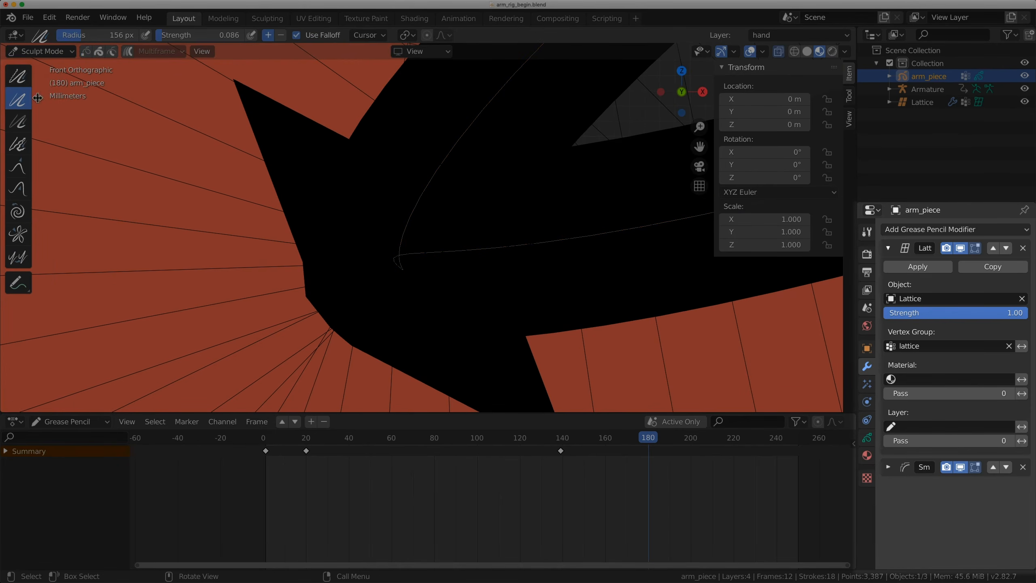
{"action": "left_click", "coordinate": [18, 77]}
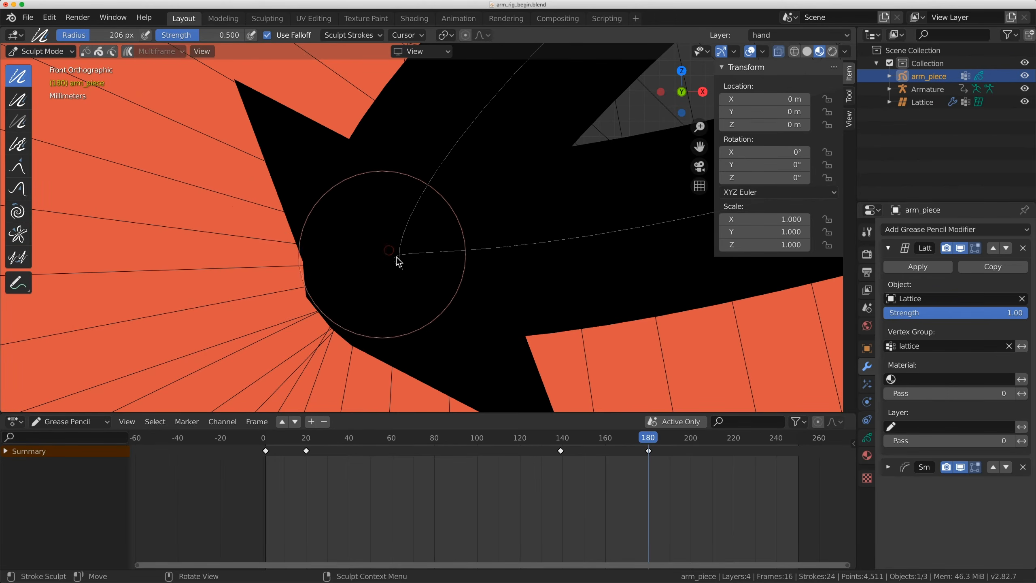
{"action": "left_click_drag", "start_coordinate": [398, 260], "coordinate": [403, 268]}
{"action": "scroll", "coordinate": [410, 261], "scroll_direction": "down", "scroll_amount": 3}
{"action": "key", "text": "f"}
{"action": "left_click", "coordinate": [484, 239]}
{"action": "scroll", "coordinate": [474, 229], "scroll_direction": "down", "scroll_amount": 2}
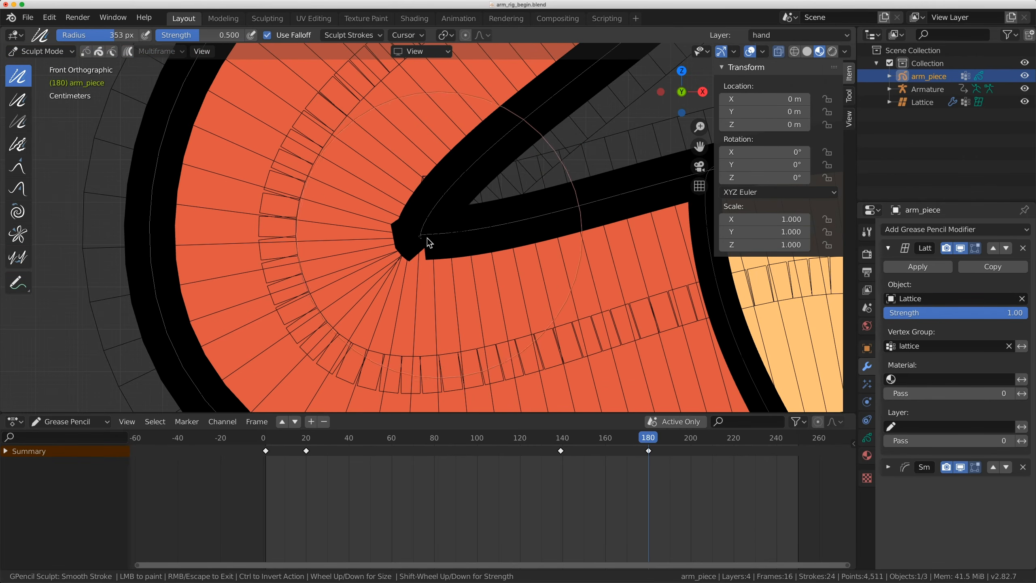
In Edit Mode, move the inner elbow point outward with Smooth, Connected Only proportional editing to round the folded stroke
{"action": "scroll", "coordinate": [425, 241], "scroll_direction": "up", "scroll_amount": 5}
{"action": "key", "text": "Tab"}
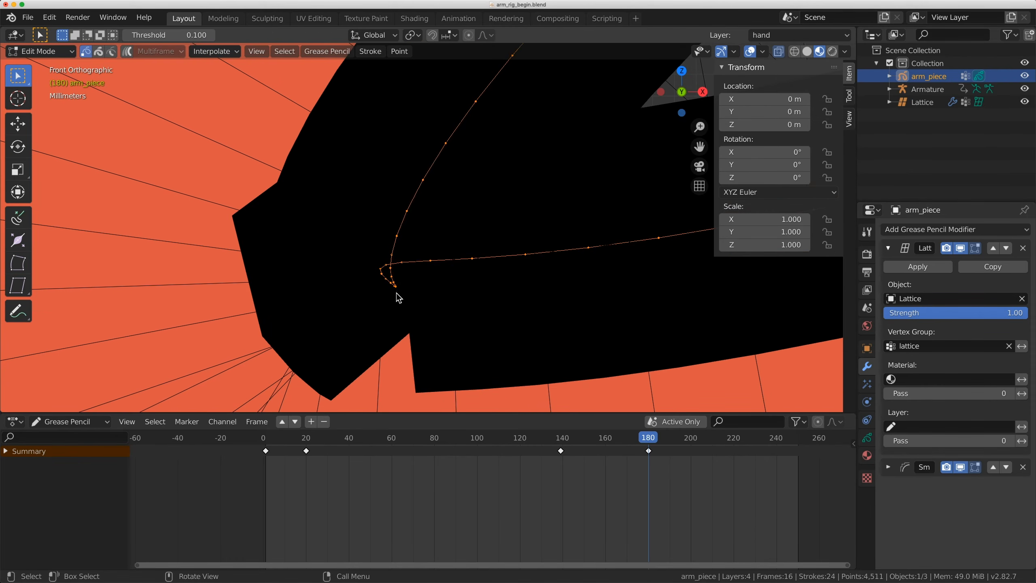
{"action": "left_click", "coordinate": [491, 36]}
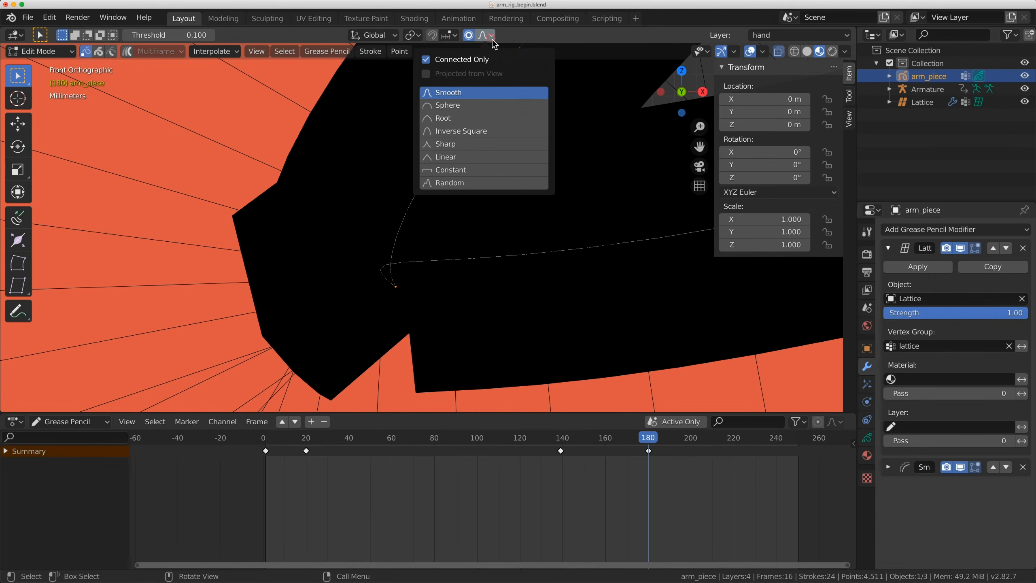
{"action": "key", "text": "g"}
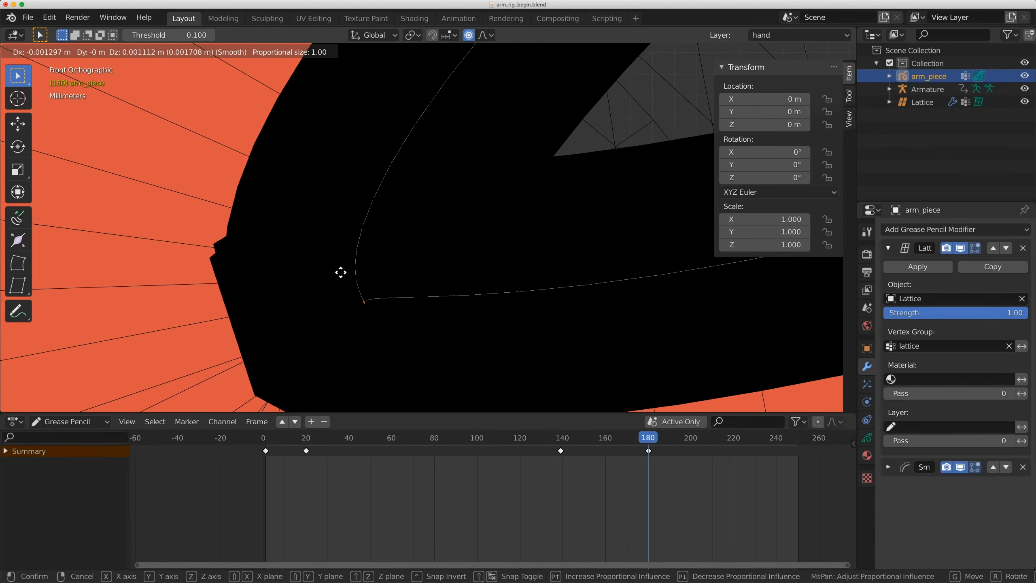
{"action": "left_click", "coordinate": [277, 283]}
{"action": "scroll", "coordinate": [335, 290], "scroll_direction": "down", "scroll_amount": 6}
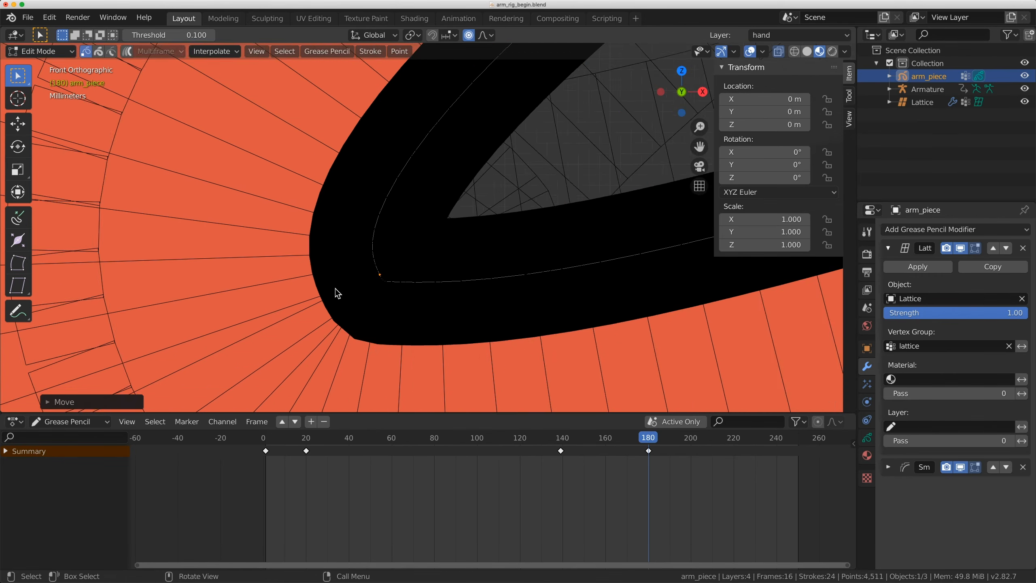
Scrub to frame 170 and smooth arm_piece's inner elbow stroke in Sculpt Mode with the 353 px brush
{"action": "left_click_drag", "start_coordinate": [648, 439], "coordinate": [627, 441]}
{"action": "scroll", "coordinate": [469, 282], "scroll_direction": "up", "scroll_amount": 6}
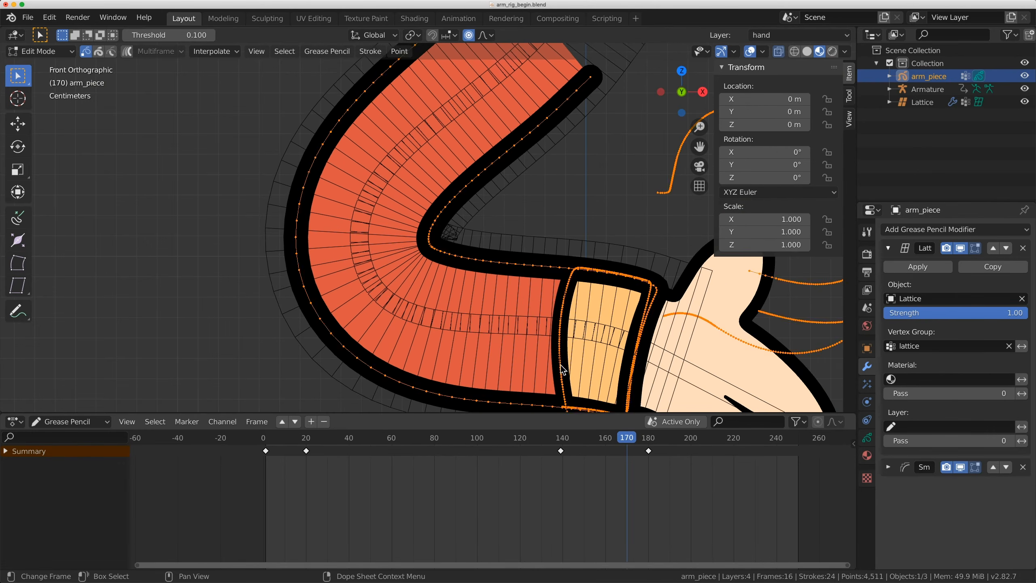
{"action": "scroll", "coordinate": [469, 286], "scroll_direction": "up", "scroll_amount": 3}
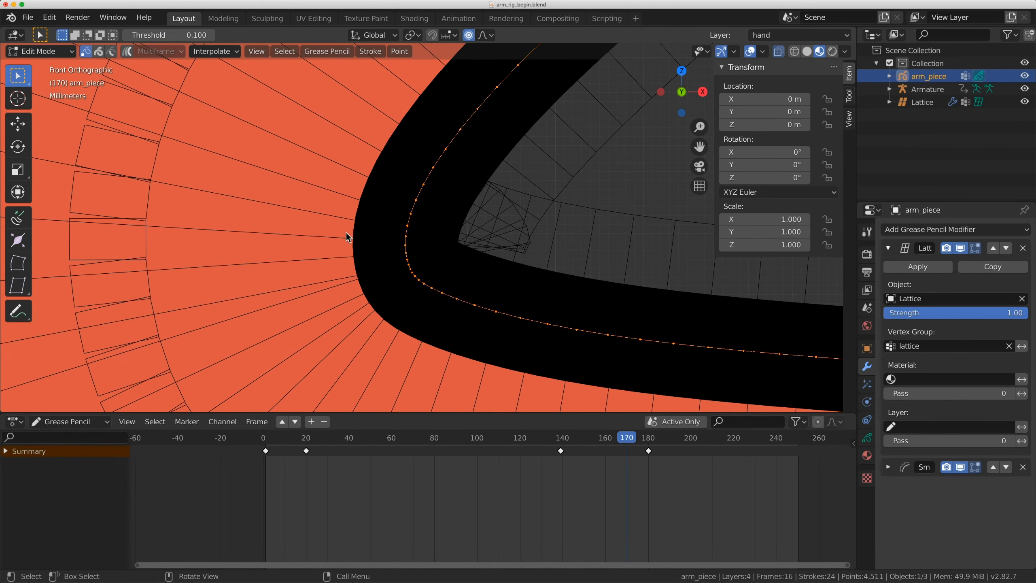
{"action": "left_click", "coordinate": [48, 51]}
{"action": "left_click", "coordinate": [45, 94]}
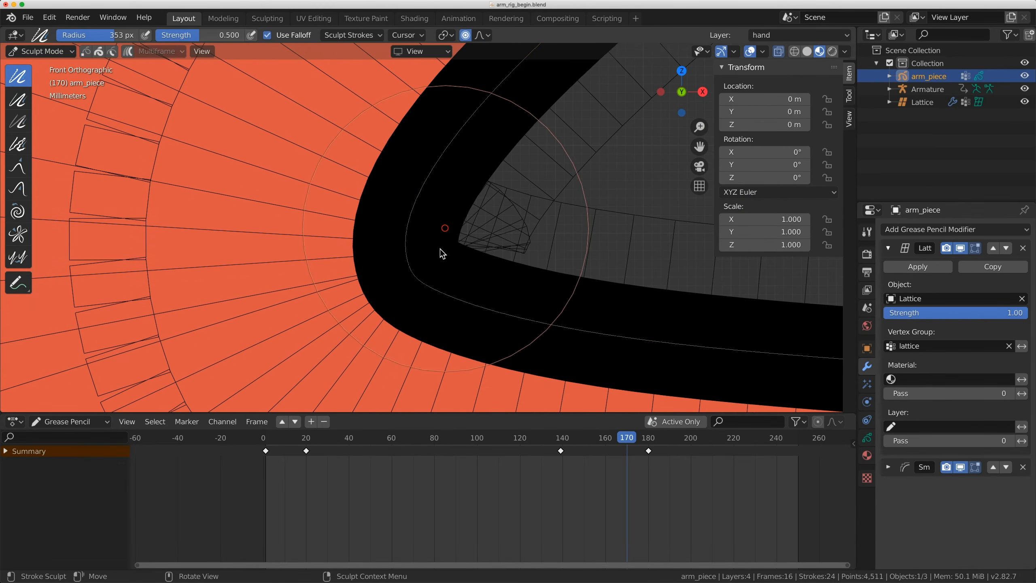
{"action": "scroll", "coordinate": [449, 264], "scroll_direction": "down", "scroll_amount": 10}
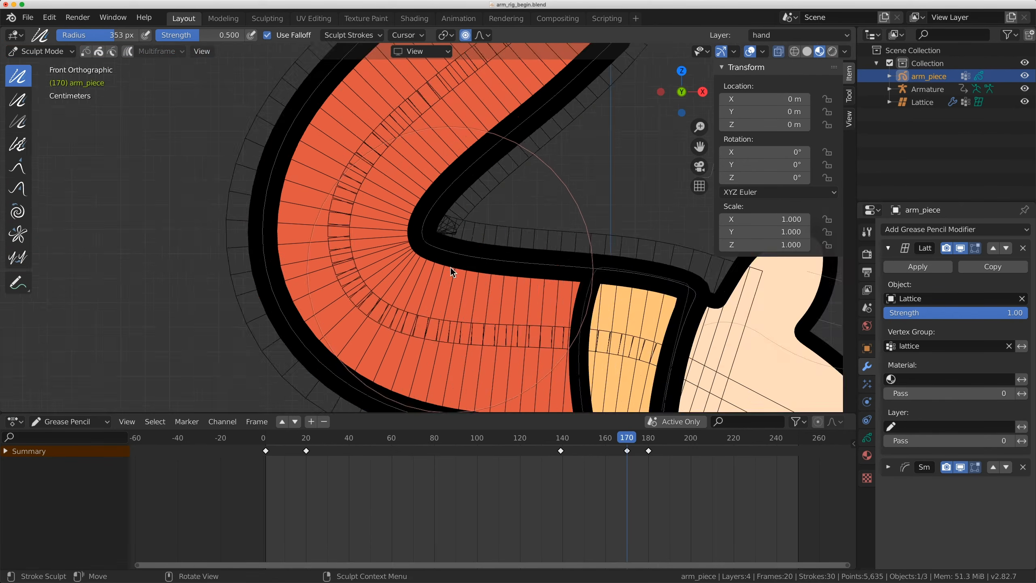
Leave arm_piece for Object Mode, put the Armature in Pose Mode, and rotate Bone.001 to 102° in Z
{"action": "key", "text": "Tab"}
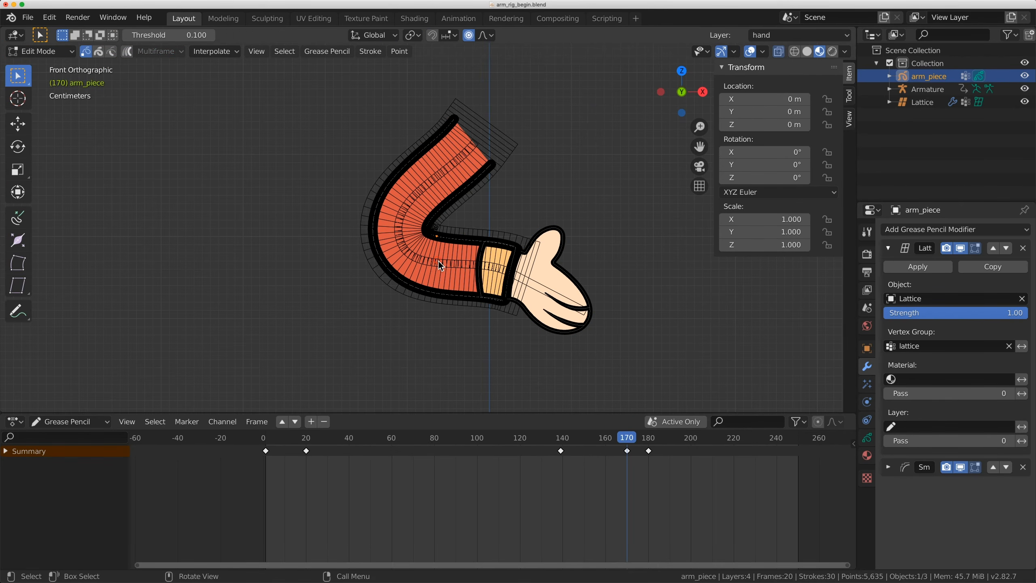
{"action": "left_click", "coordinate": [63, 66]}
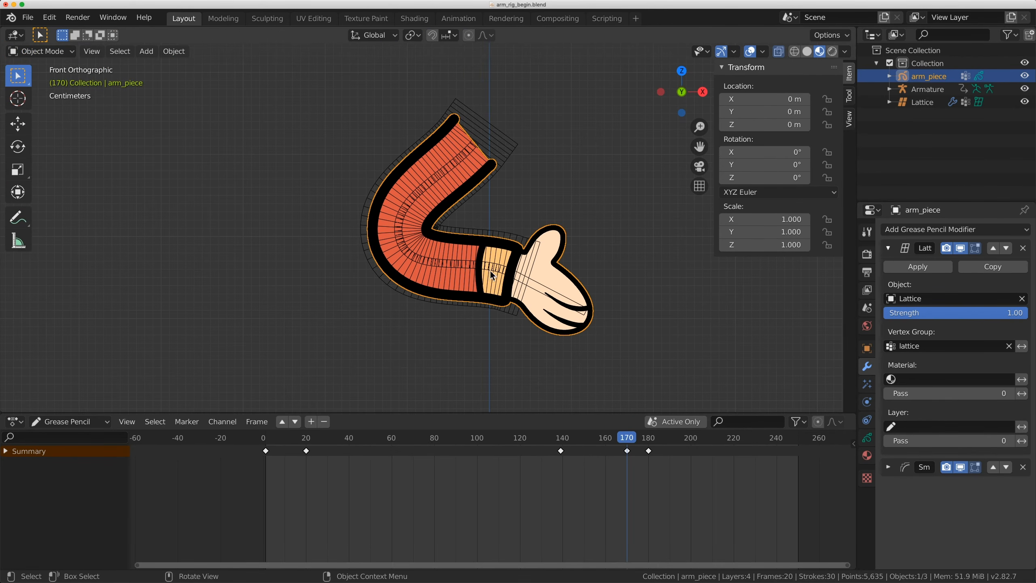
{"action": "left_click", "coordinate": [458, 259]}
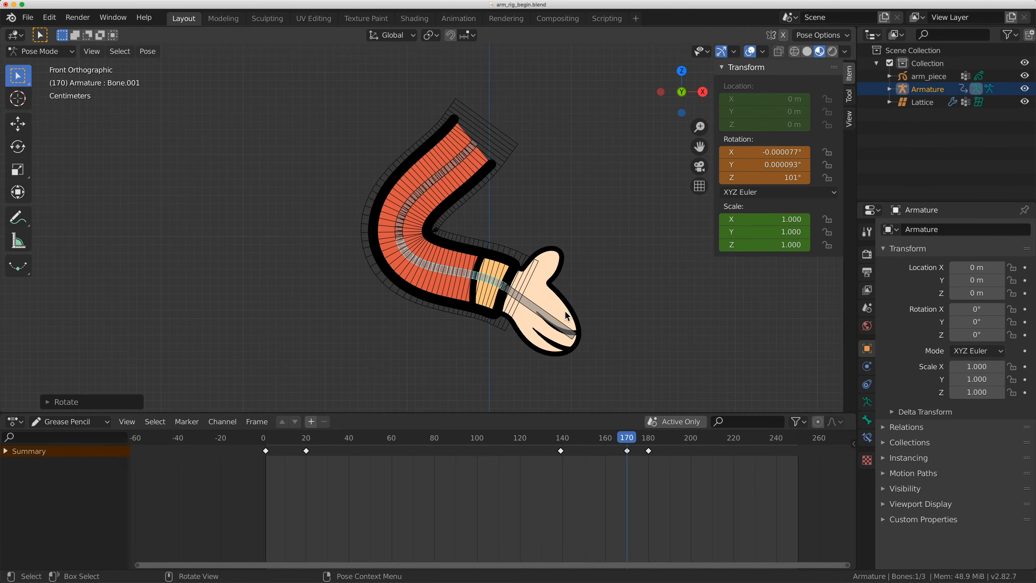
{"action": "key", "text": "r"}
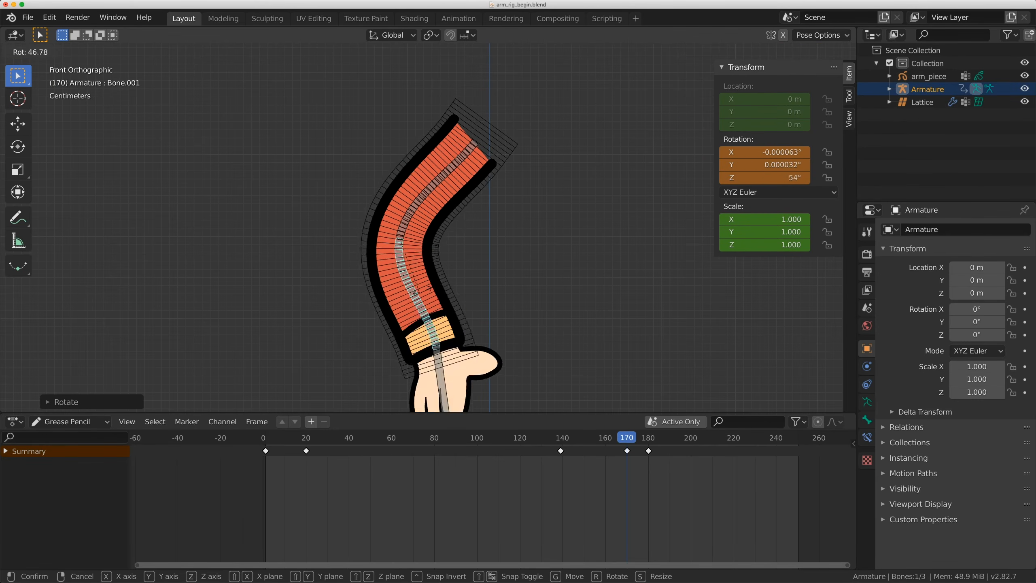
{"action": "left_click", "coordinate": [452, 226]}
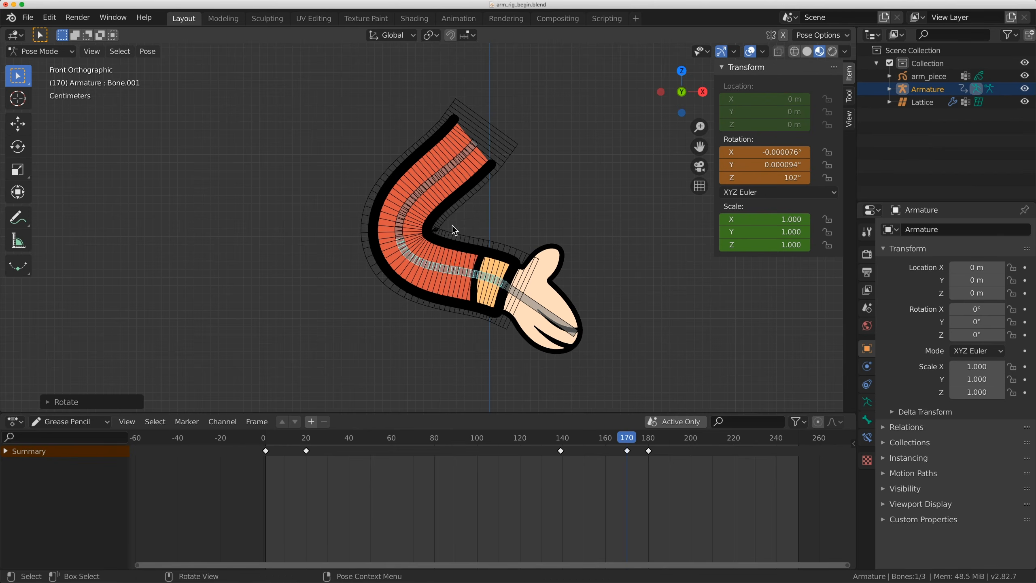
Select the Lattice in Object Mode and add Basis and Key 1 shape keys to it
{"action": "key", "text": "ctrl+Tab"}
{"action": "left_click", "coordinate": [455, 212]}
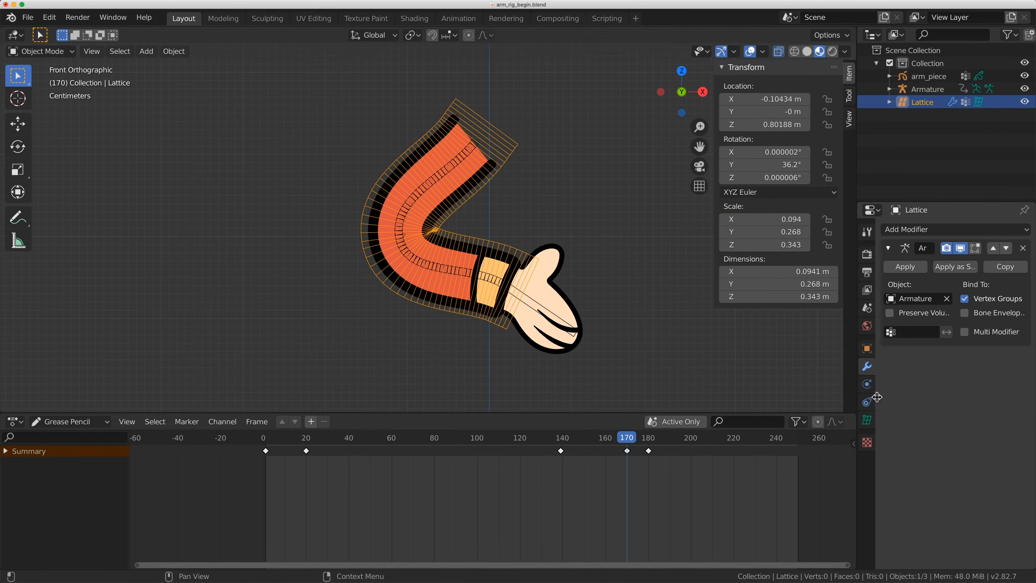
{"action": "left_click", "coordinate": [867, 420]}
{"action": "left_click", "coordinate": [1026, 517]}
{"action": "left_click", "coordinate": [1026, 517]}
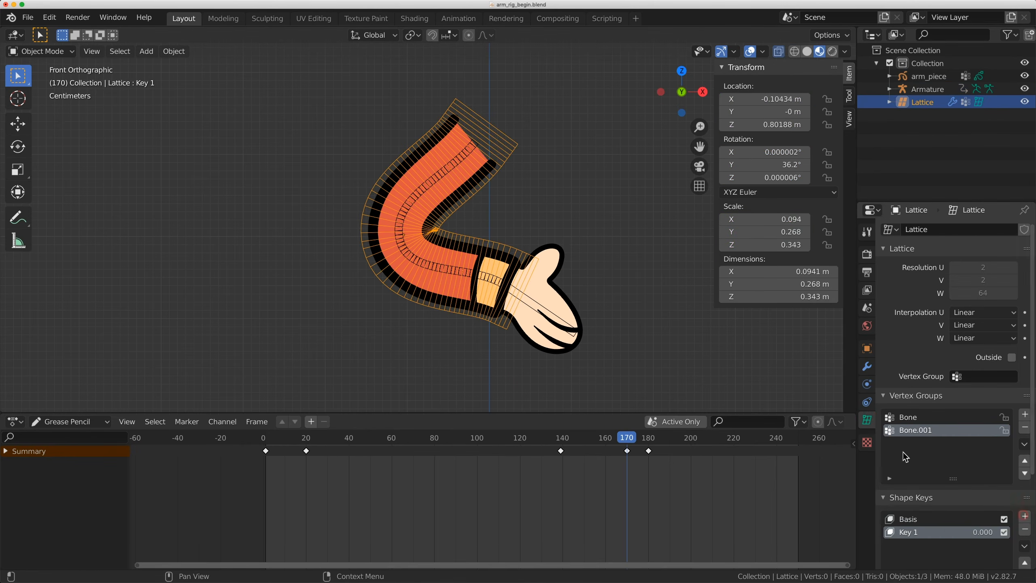
Enable Edit Mode display for the Lattice's Armature modifier, check the deformation in Edit Mode, and return to Object Mode
{"action": "key", "text": "Tab"}
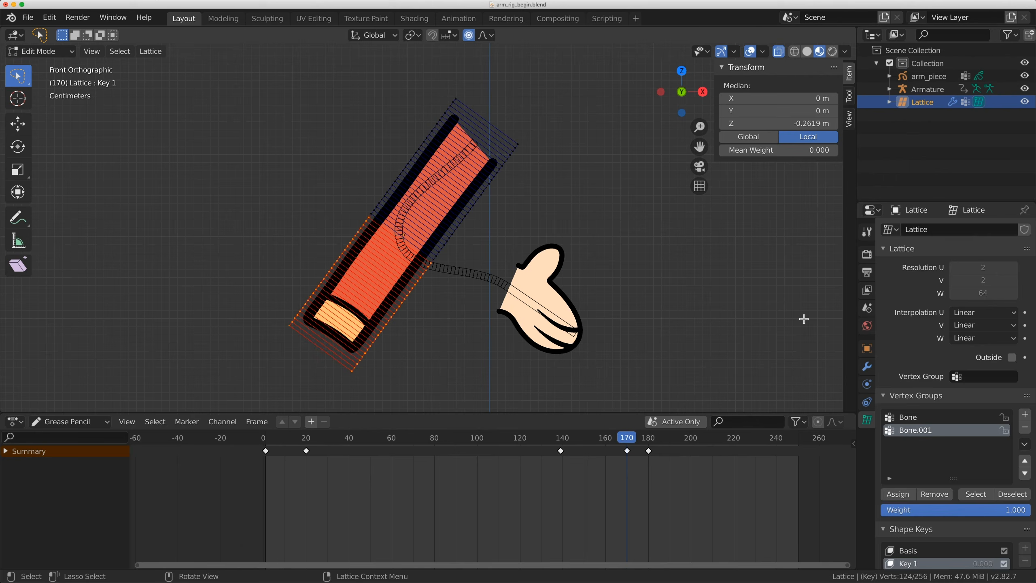
{"action": "left_click", "coordinate": [867, 367]}
{"action": "key", "text": "Tab"}
{"action": "key", "text": "Tab"}
{"action": "key", "text": "Tab"}
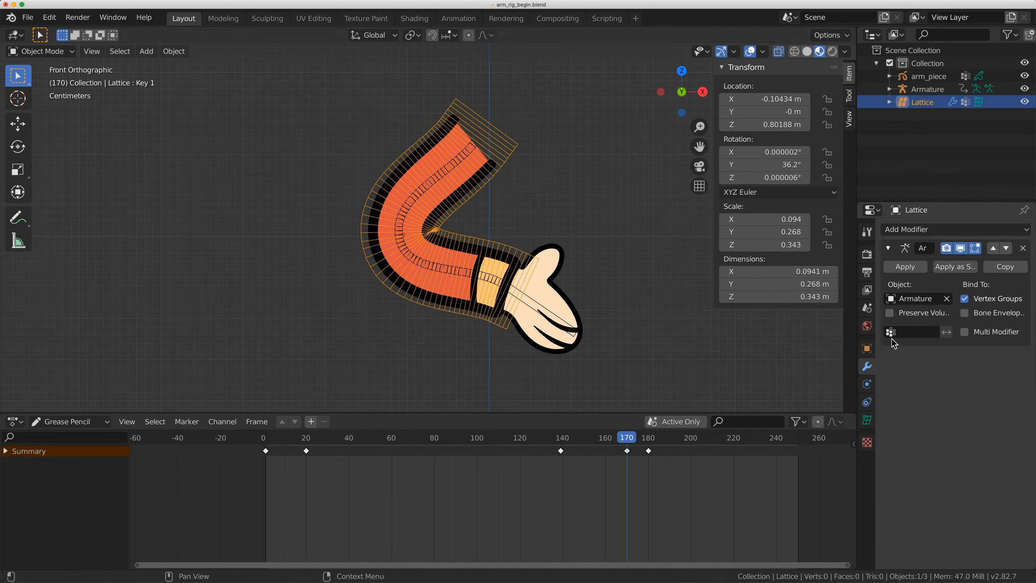
Put the Armature back in Pose Mode and straighten the forearm by rotating Bone.001 to 28.5° in Z
{"action": "left_click", "coordinate": [452, 272]}
{"action": "key", "text": "ctrl+Tab"}
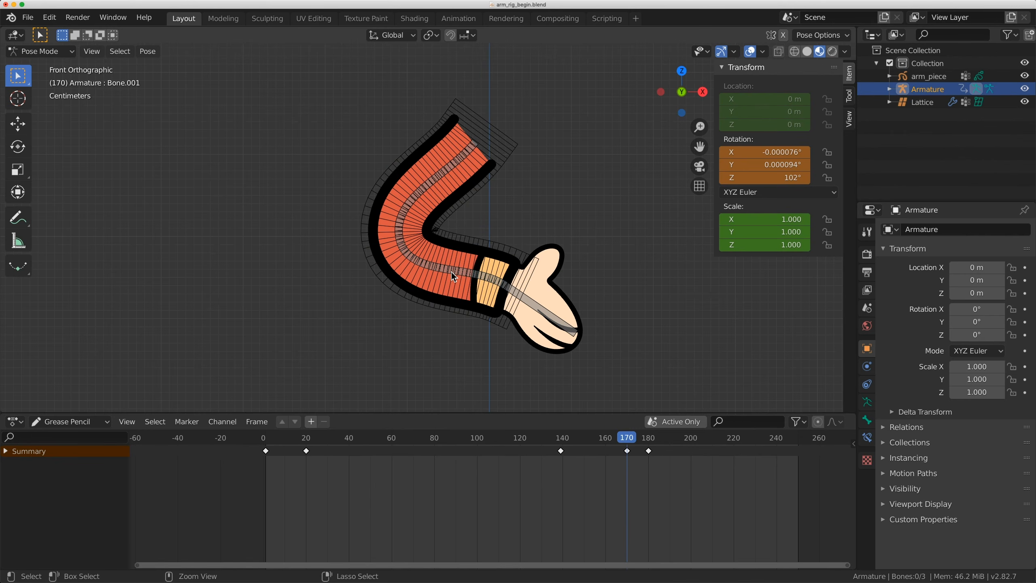
{"action": "left_click", "coordinate": [462, 262]}
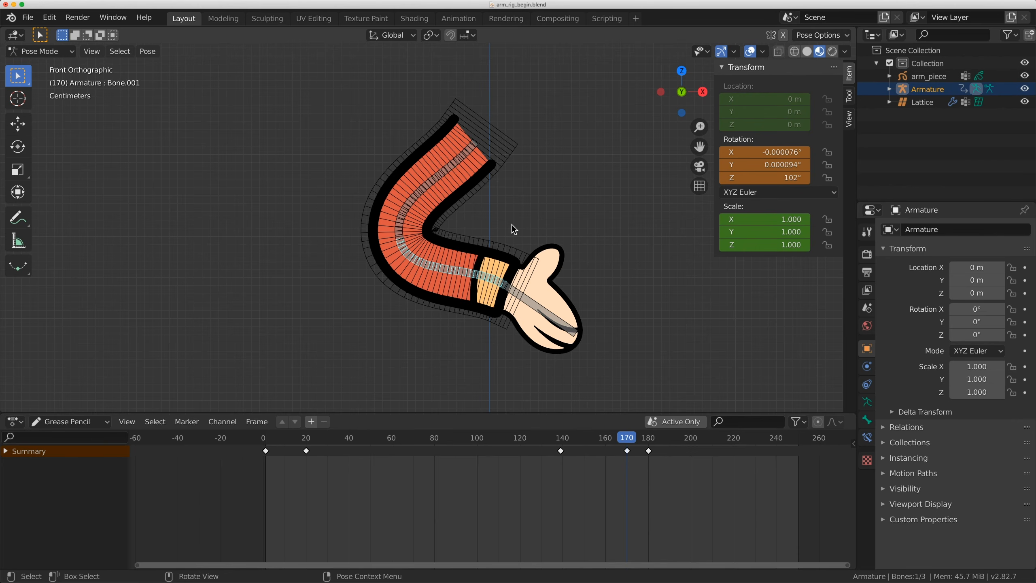
{"action": "key", "text": "r"}
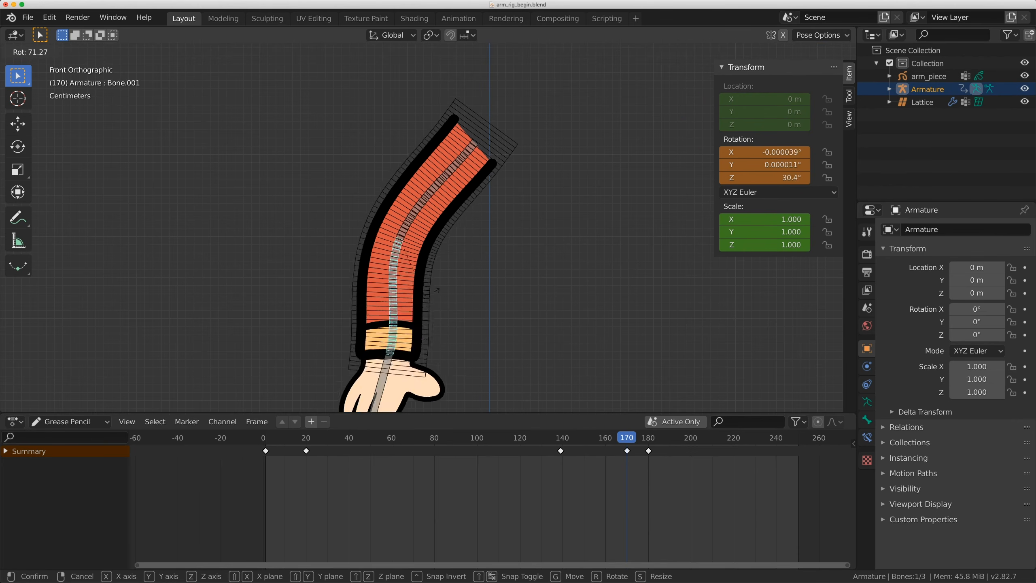
{"action": "left_click", "coordinate": [790, 97]}
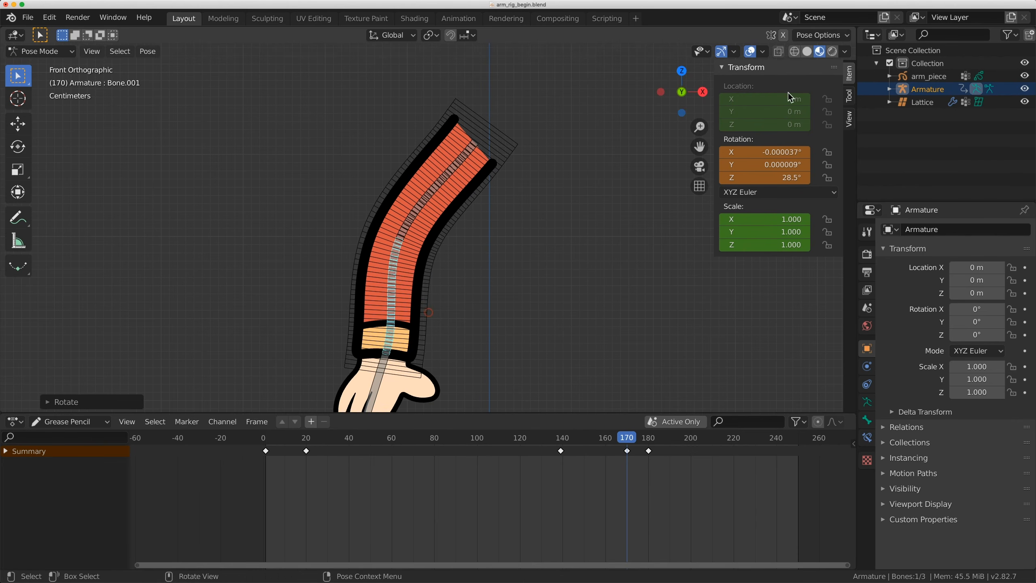
Hide the viewport overlays and bend Bone.001 in both directions, leaving it at -109° in Z
{"action": "left_click", "coordinate": [750, 51]}
{"action": "key", "text": "r"}
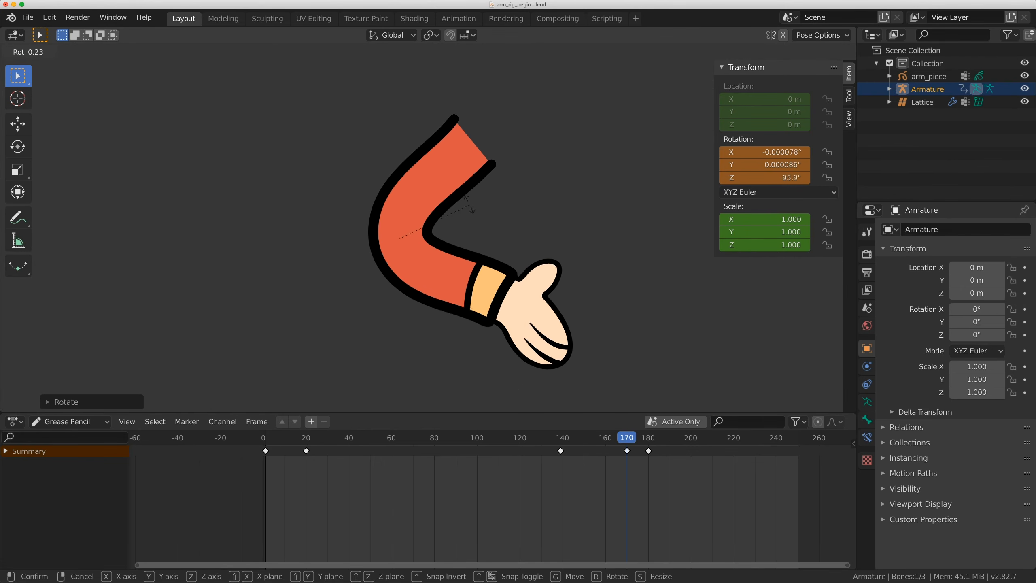
{"action": "left_click", "coordinate": [453, 188]}
{"action": "key", "text": "r"}
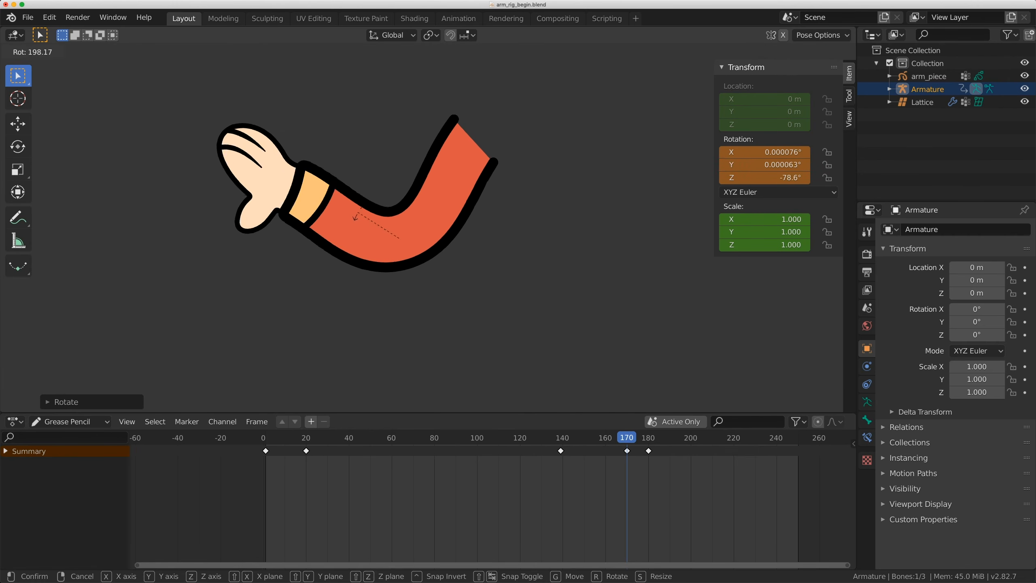
{"action": "left_click", "coordinate": [380, 231]}
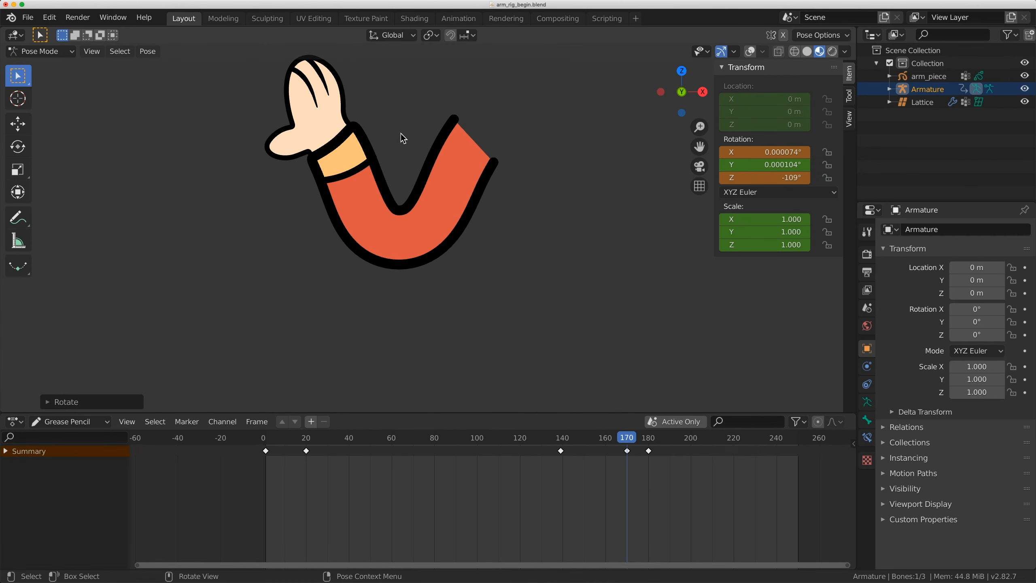
Swing Bone.001 to the opposite bend and back, leaving it at -99.1° in Z
{"action": "key", "text": "r"}
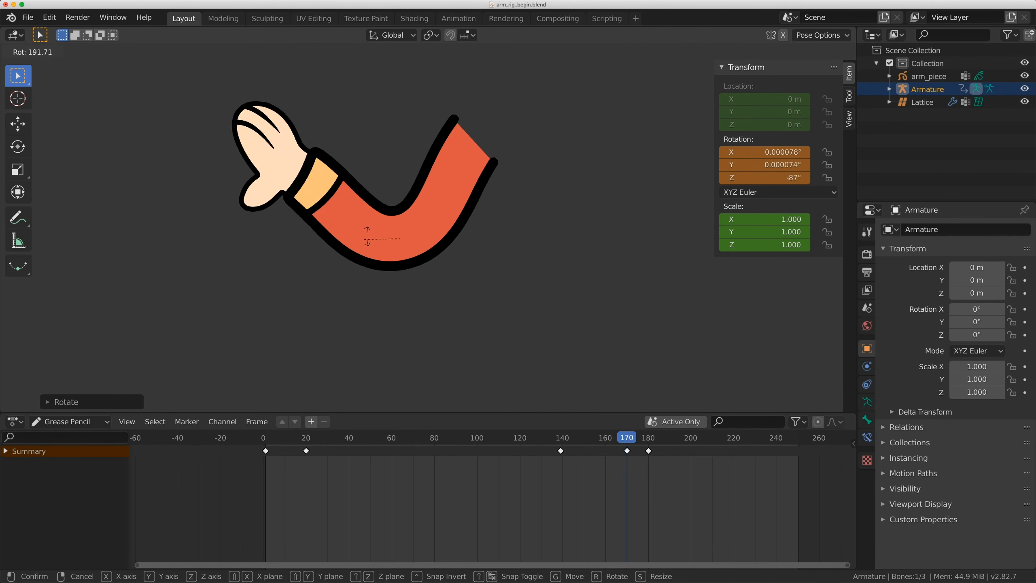
{"action": "left_click", "coordinate": [456, 307]}
{"action": "key", "text": "r"}
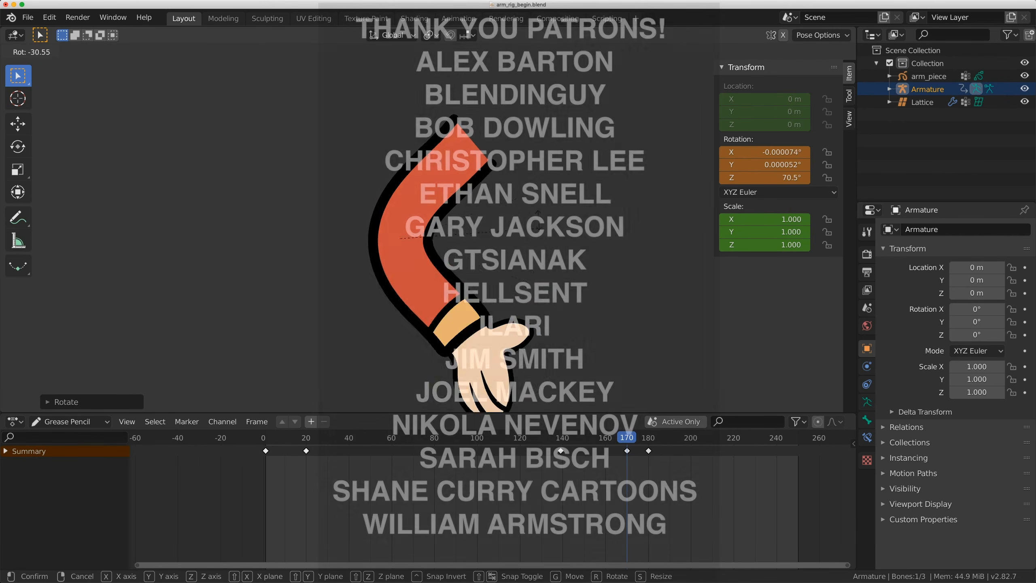
{"action": "key", "text": "Return"}
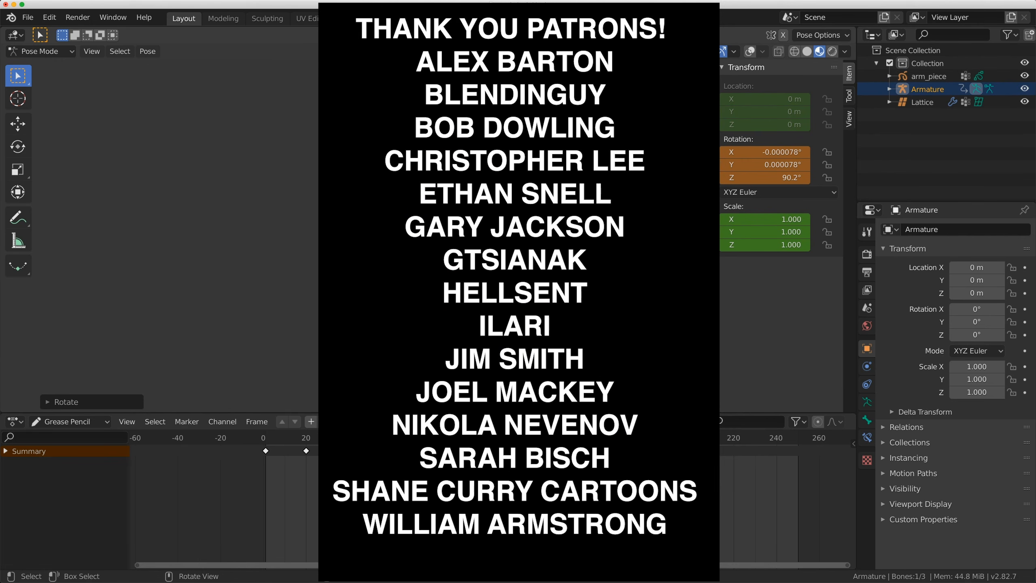
{"action": "left_click", "coordinate": [403, 283]}
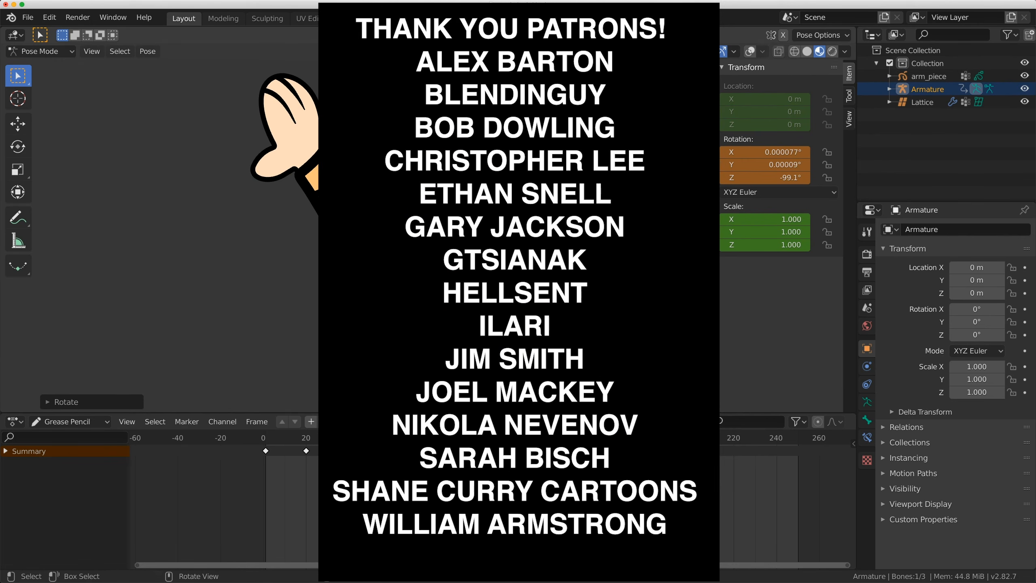